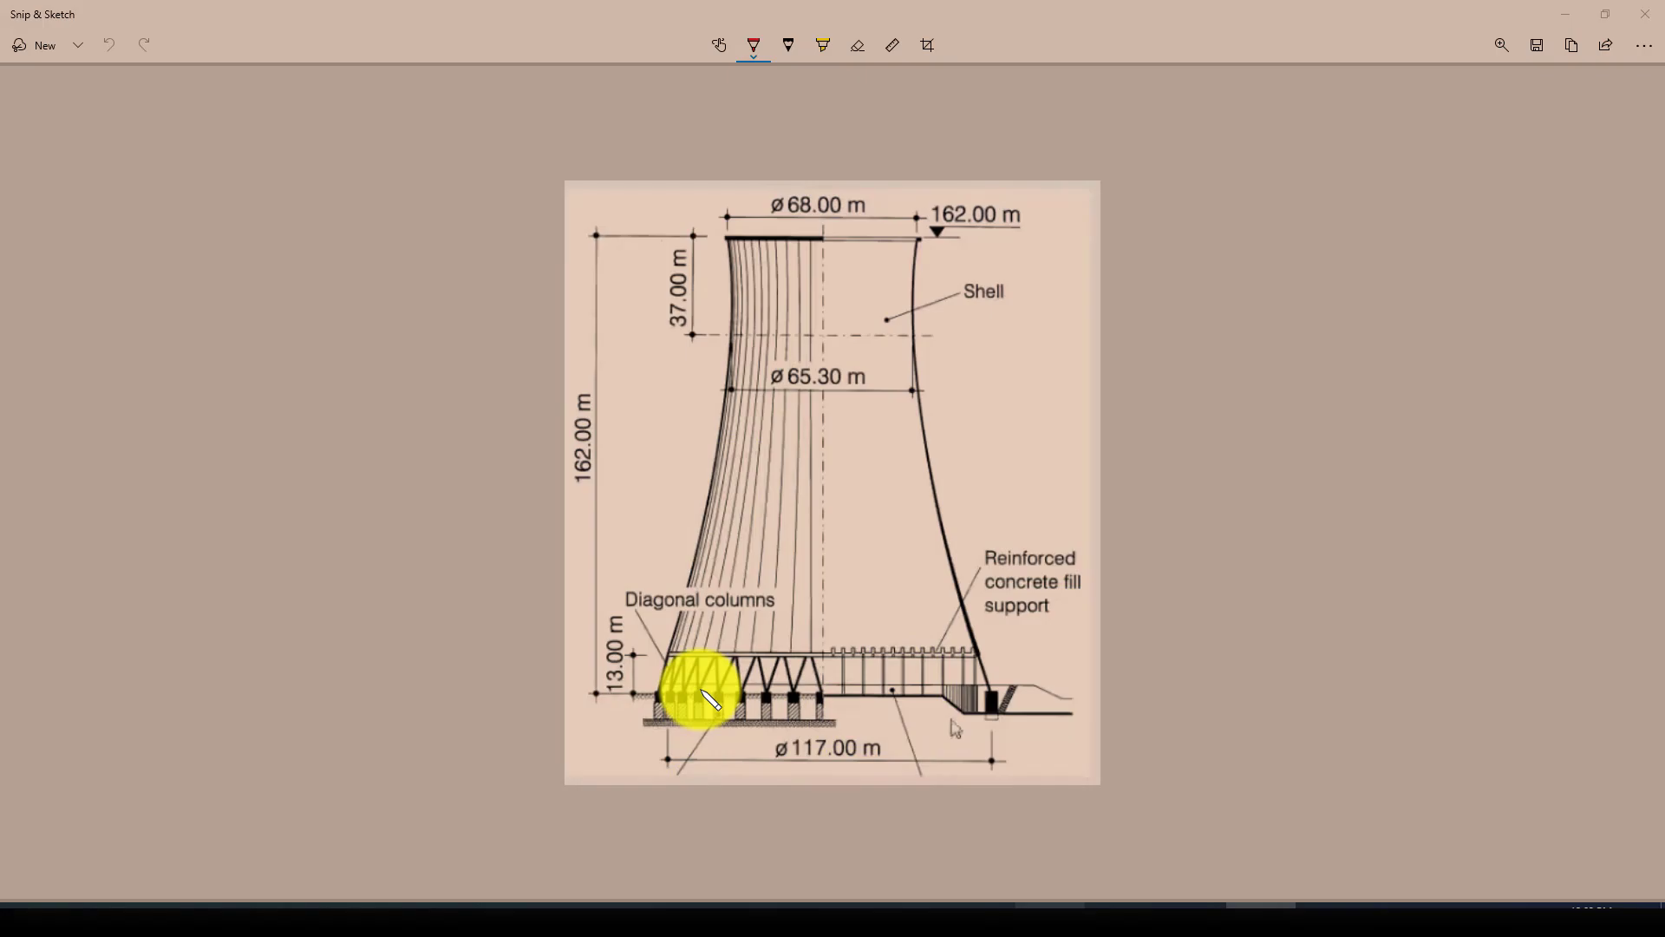
- Create a Grid Only model with 2 X, 1 Y and 3 Z grid lines at 58.5 m X spacing
left_click(955, 904)
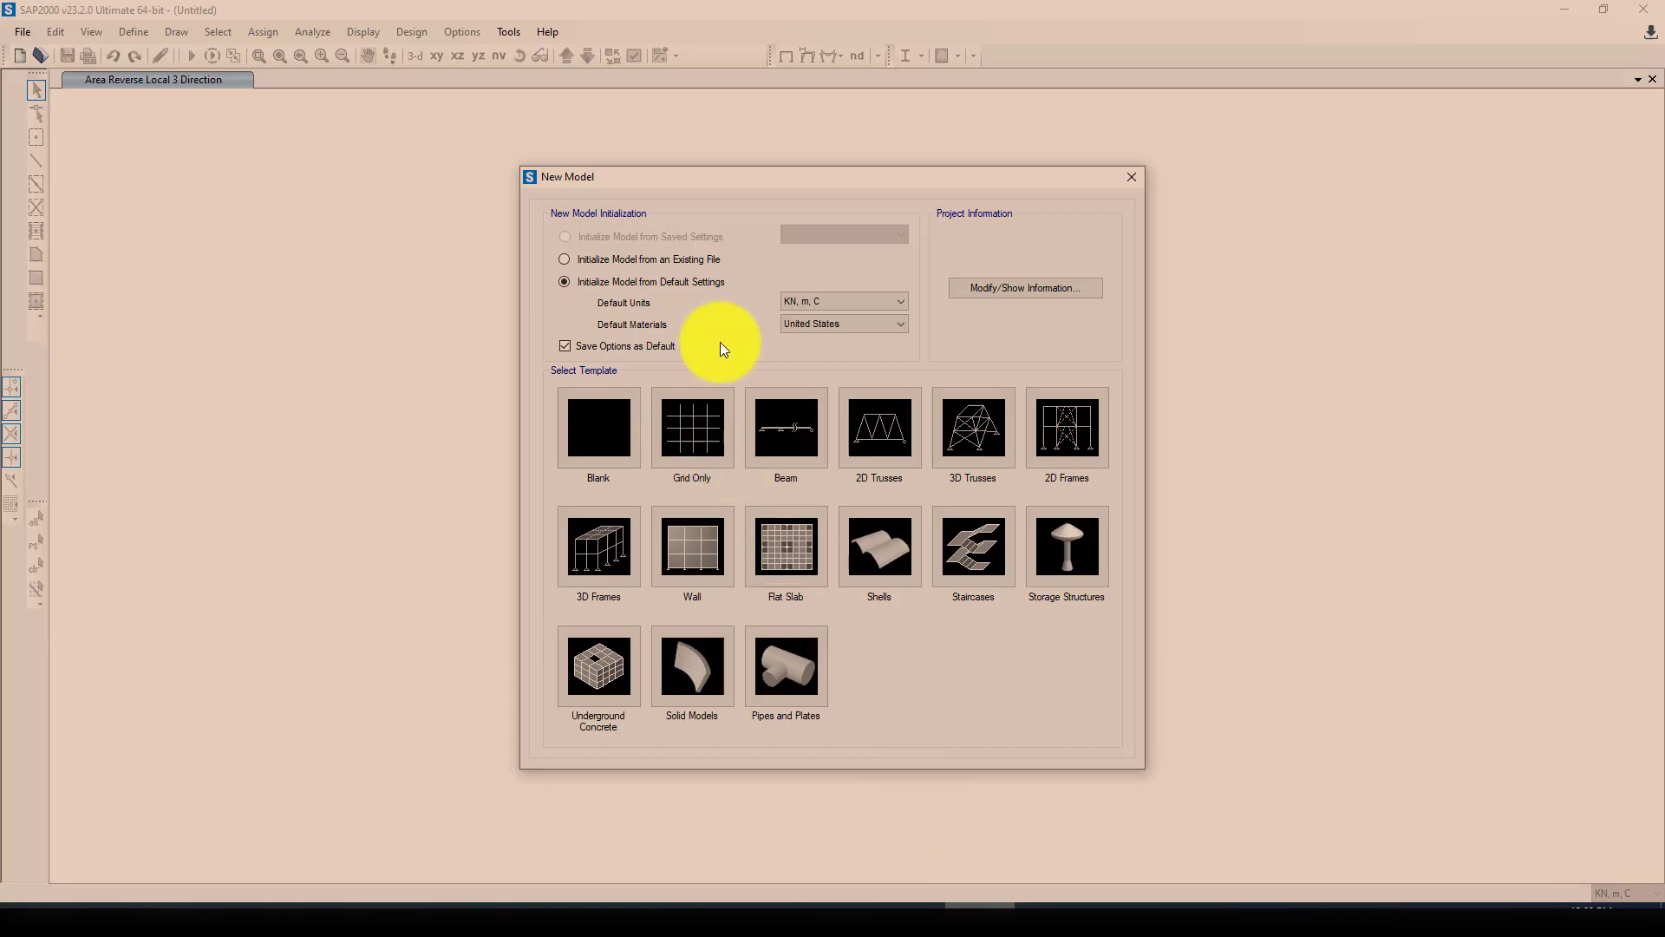
left_click(687, 434)
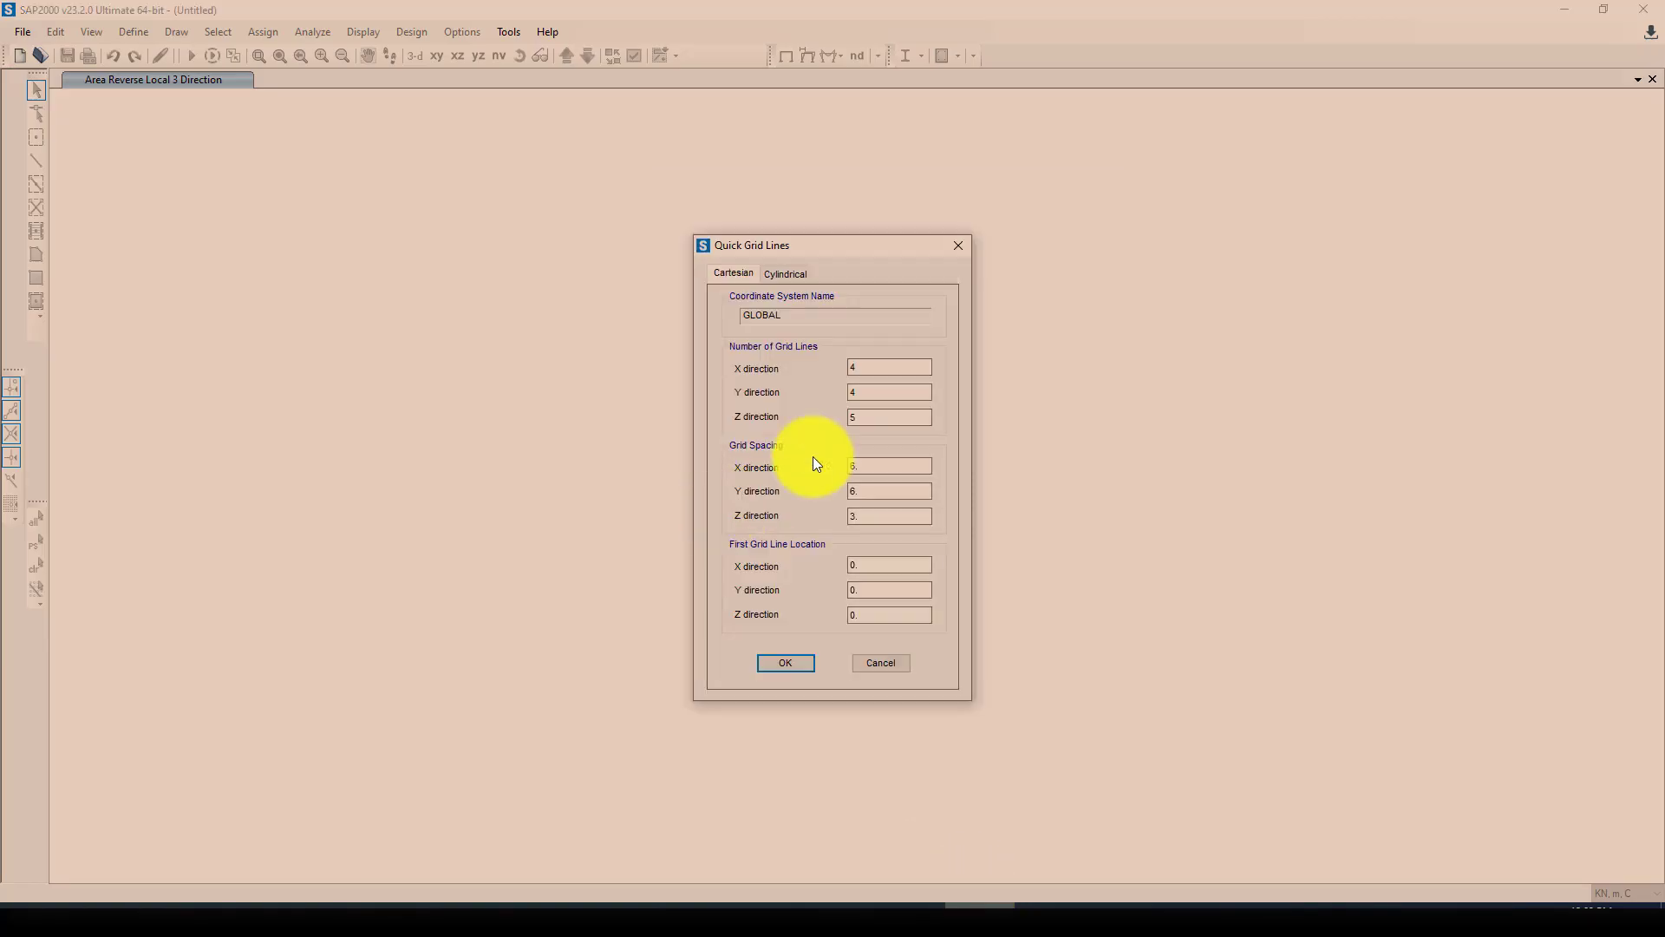
double_click(852, 368)
type("2")
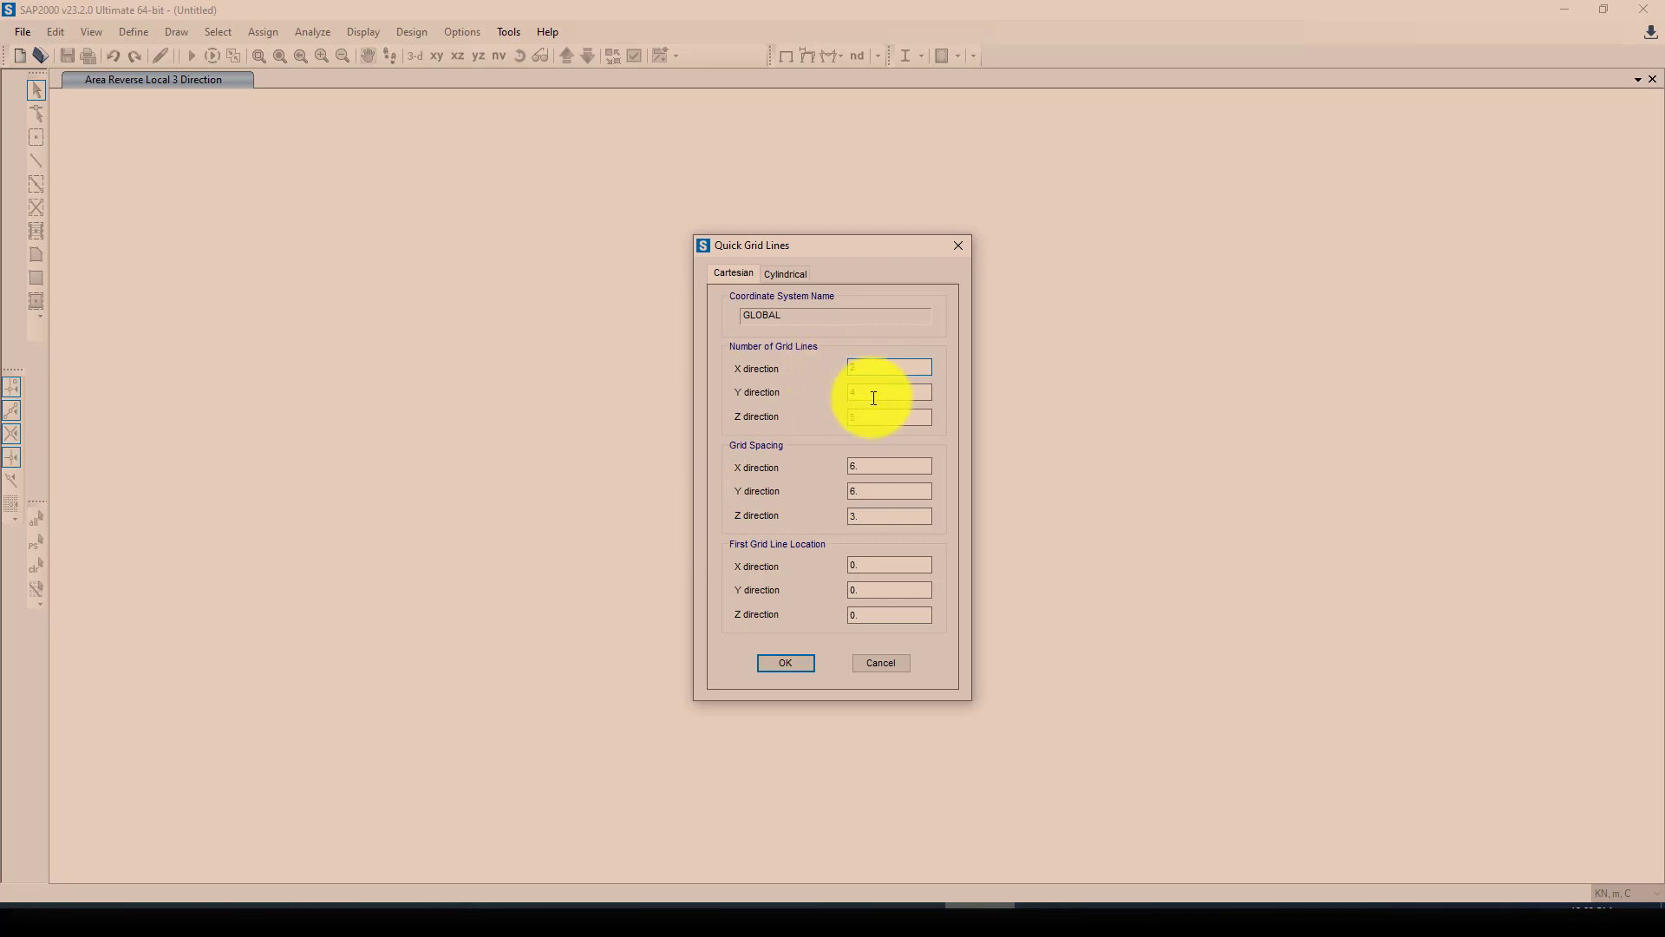
key("Tab")
type("1")
key("Tab")
type("3")
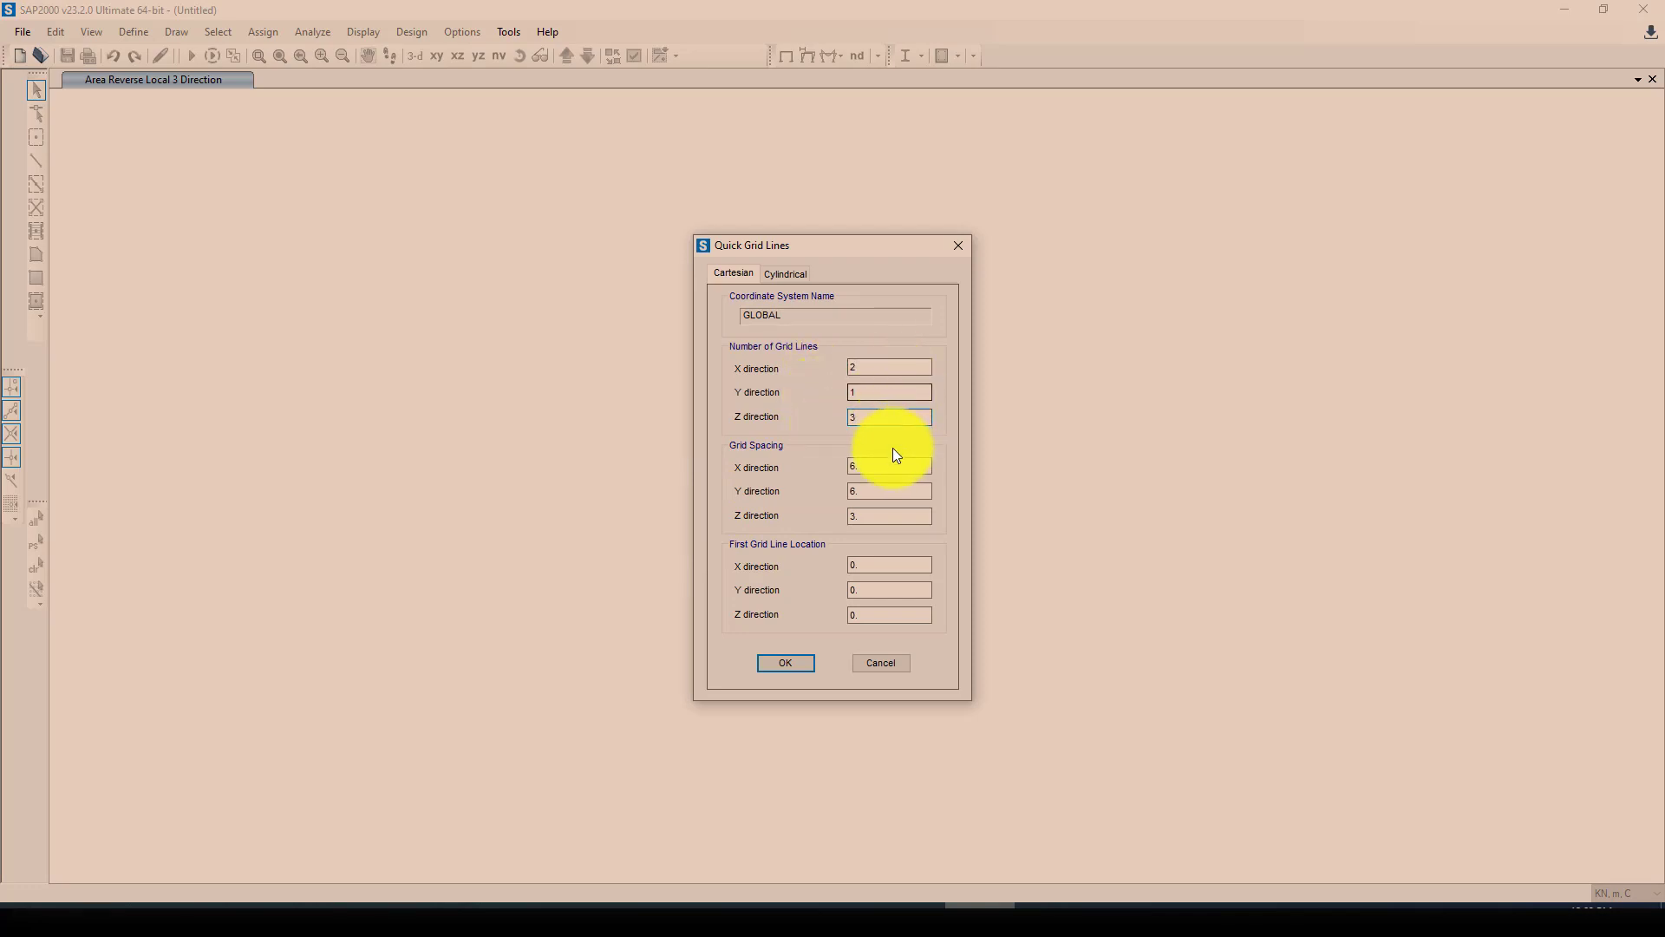
key("Tab")
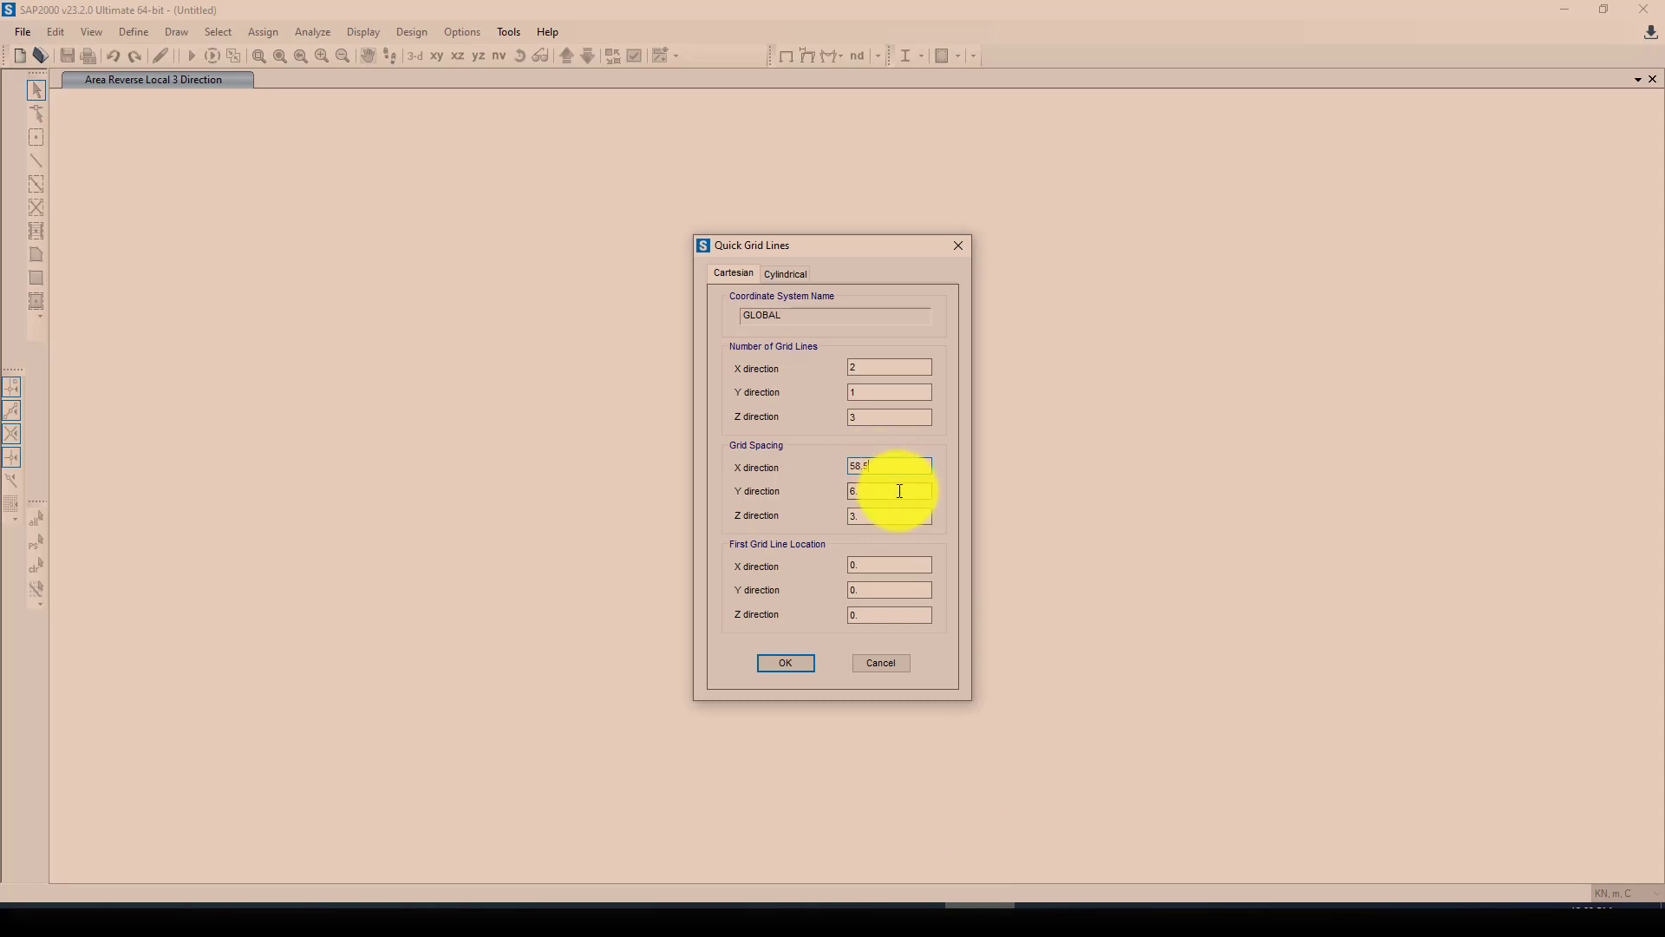
left_click(892, 488)
left_click(788, 666)
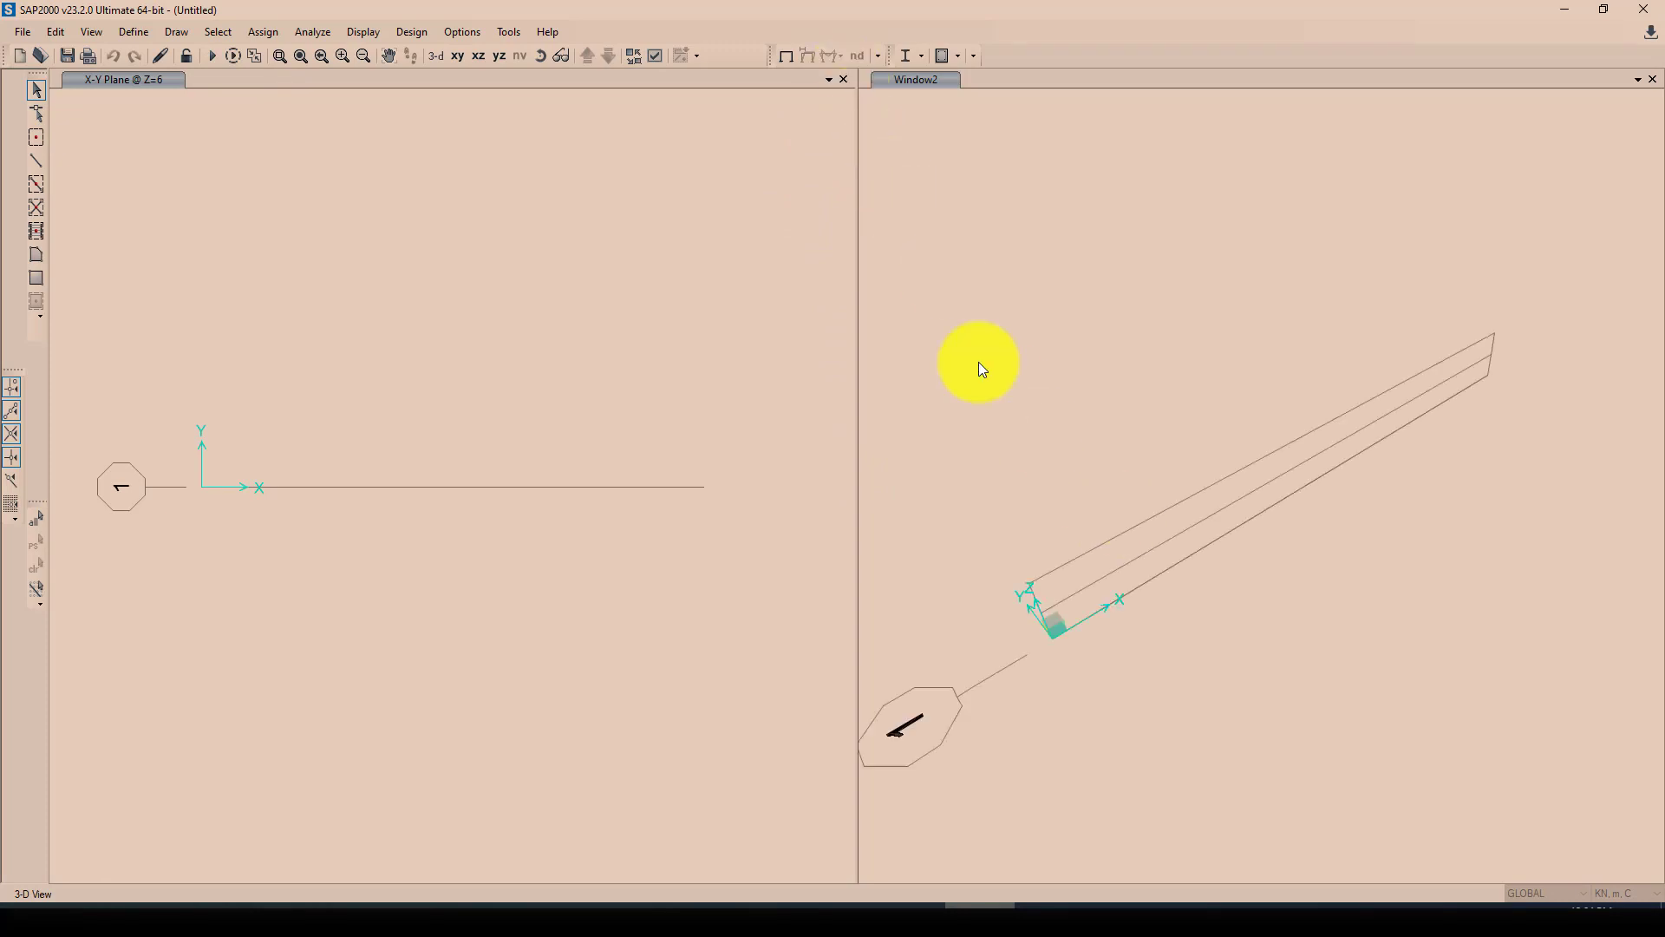
- Close the second 3-D window, switch to the X-Z elevation and open the GLOBAL grid data
left_click(841, 80)
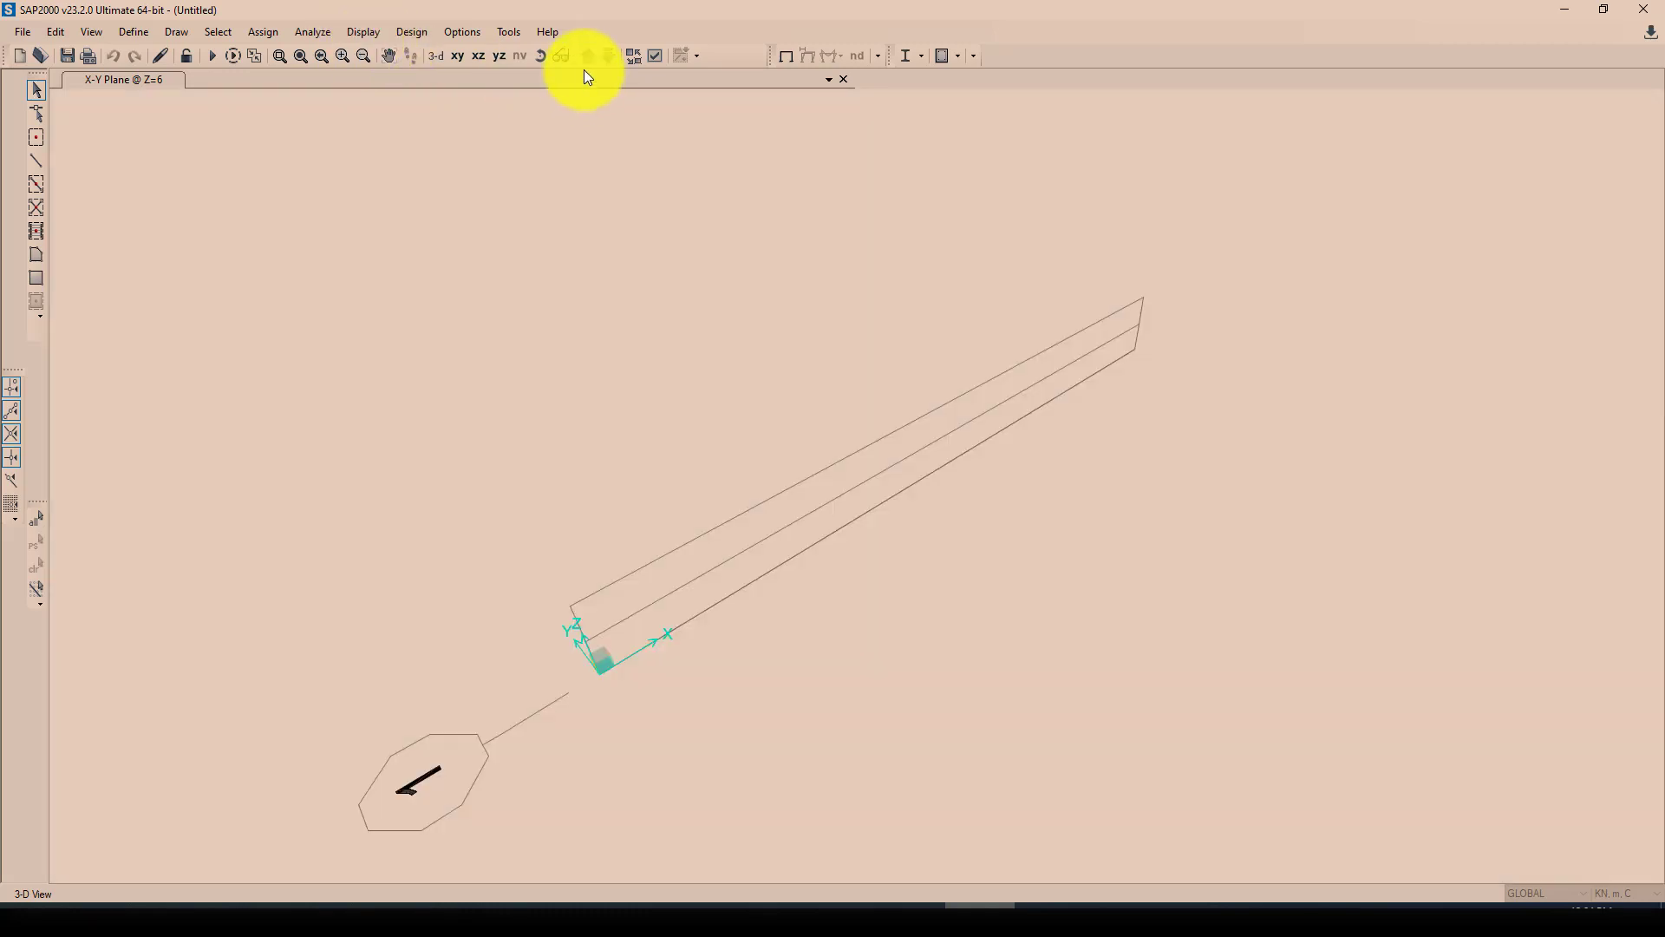
left_click(478, 55)
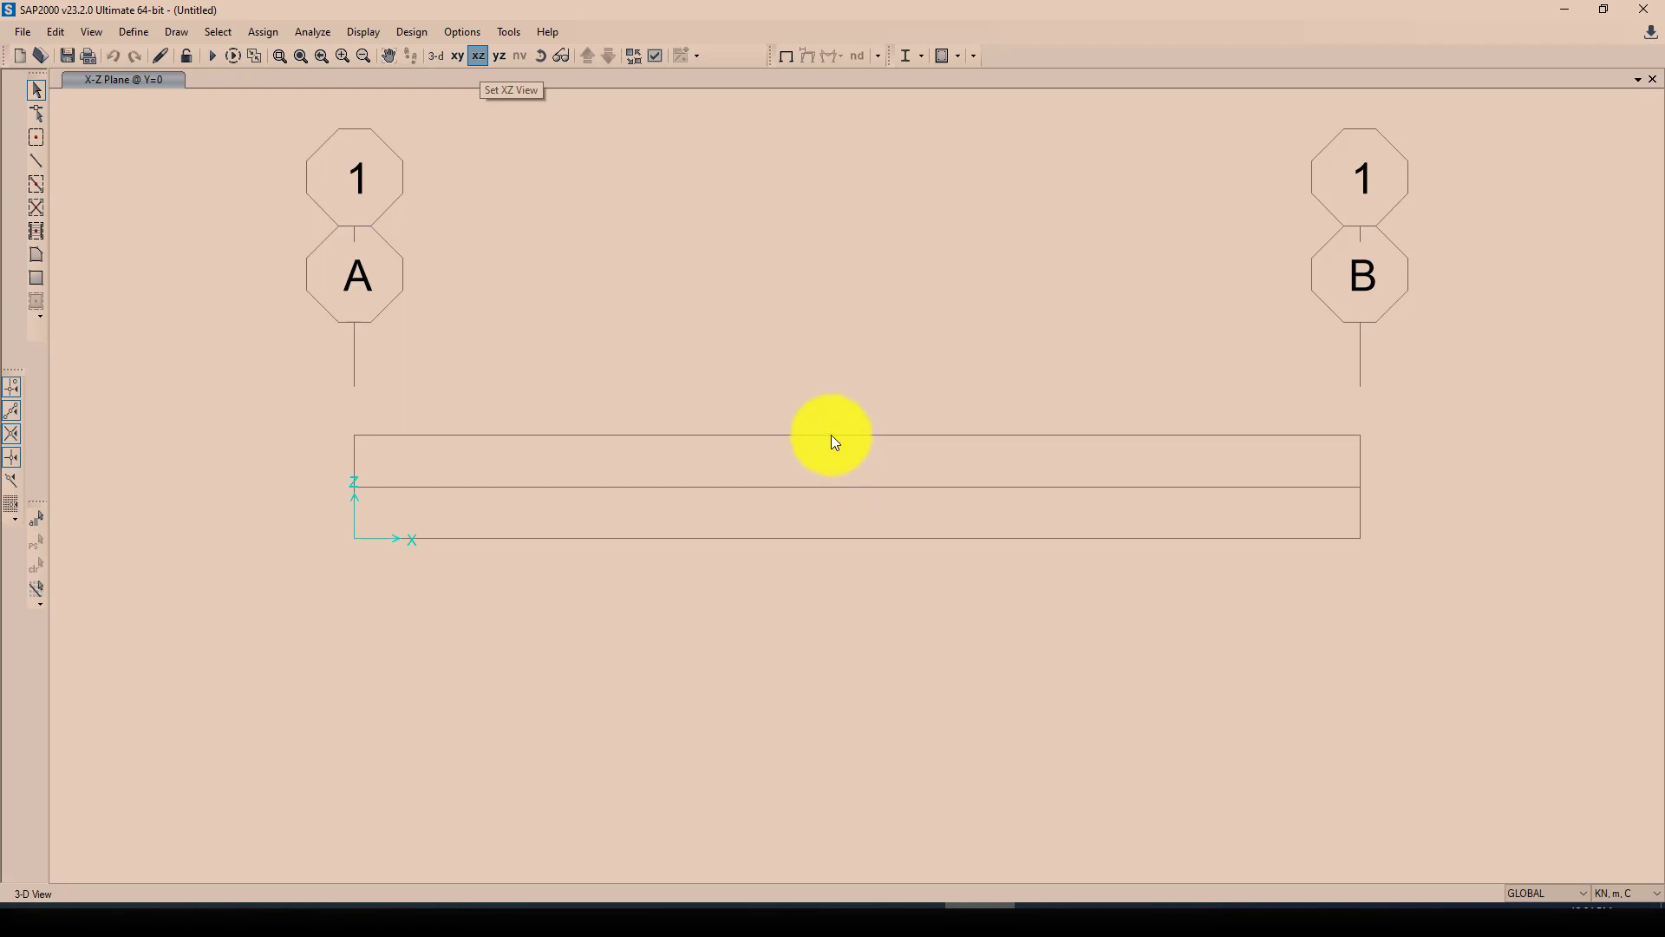
right_click(832, 441)
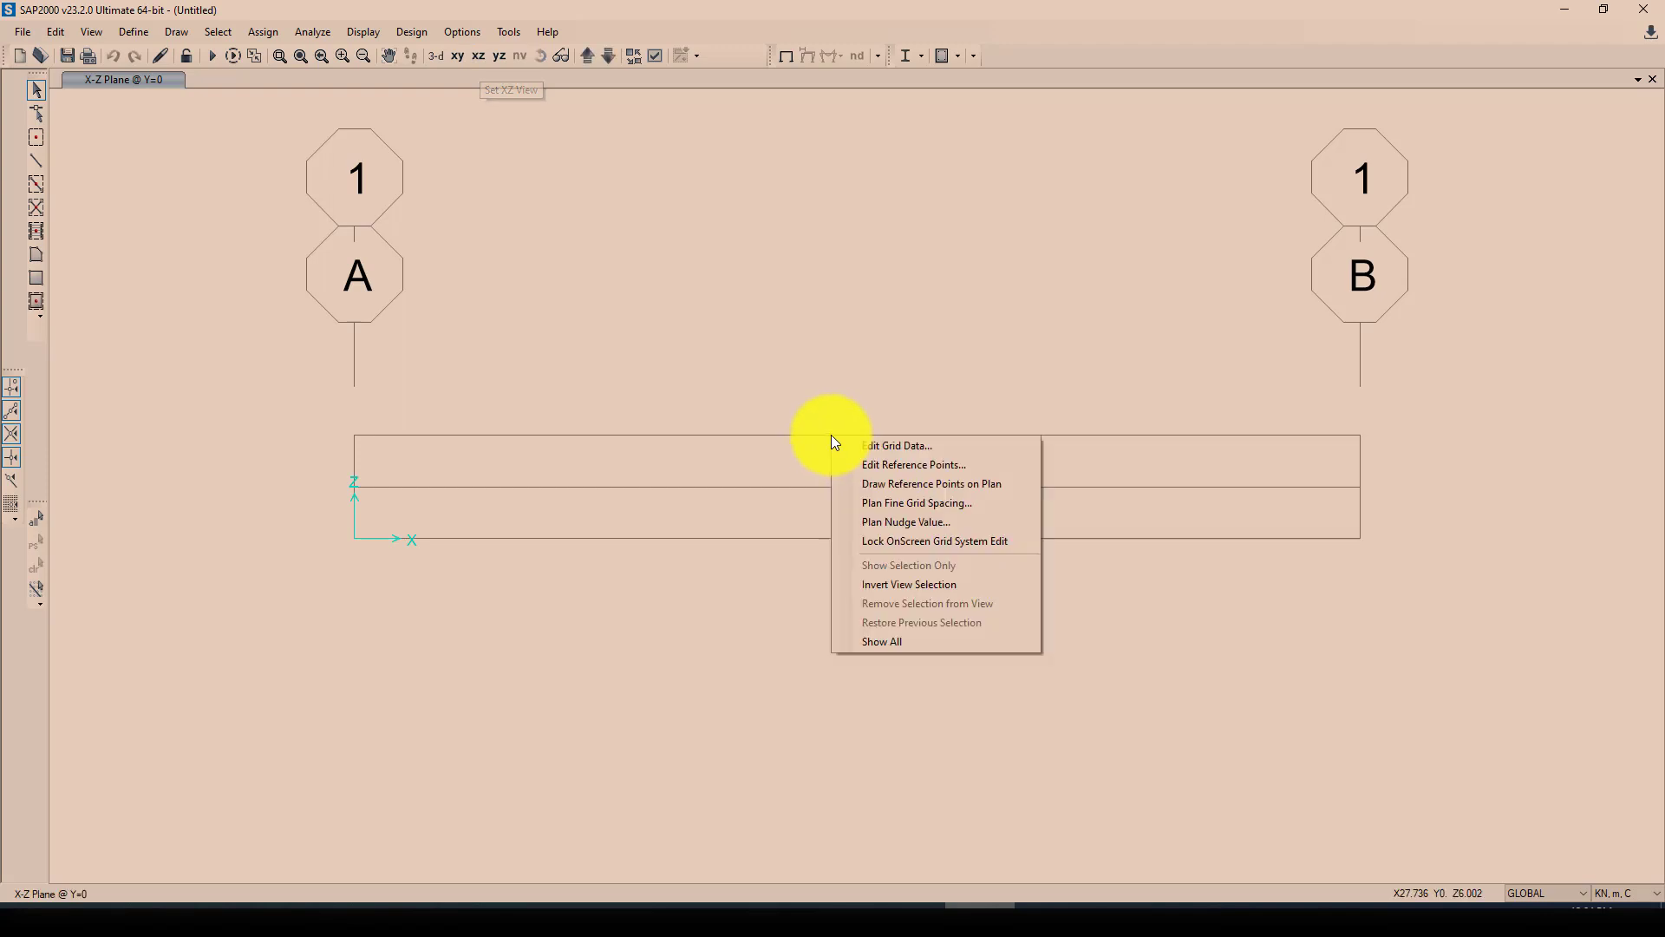
left_click(876, 449)
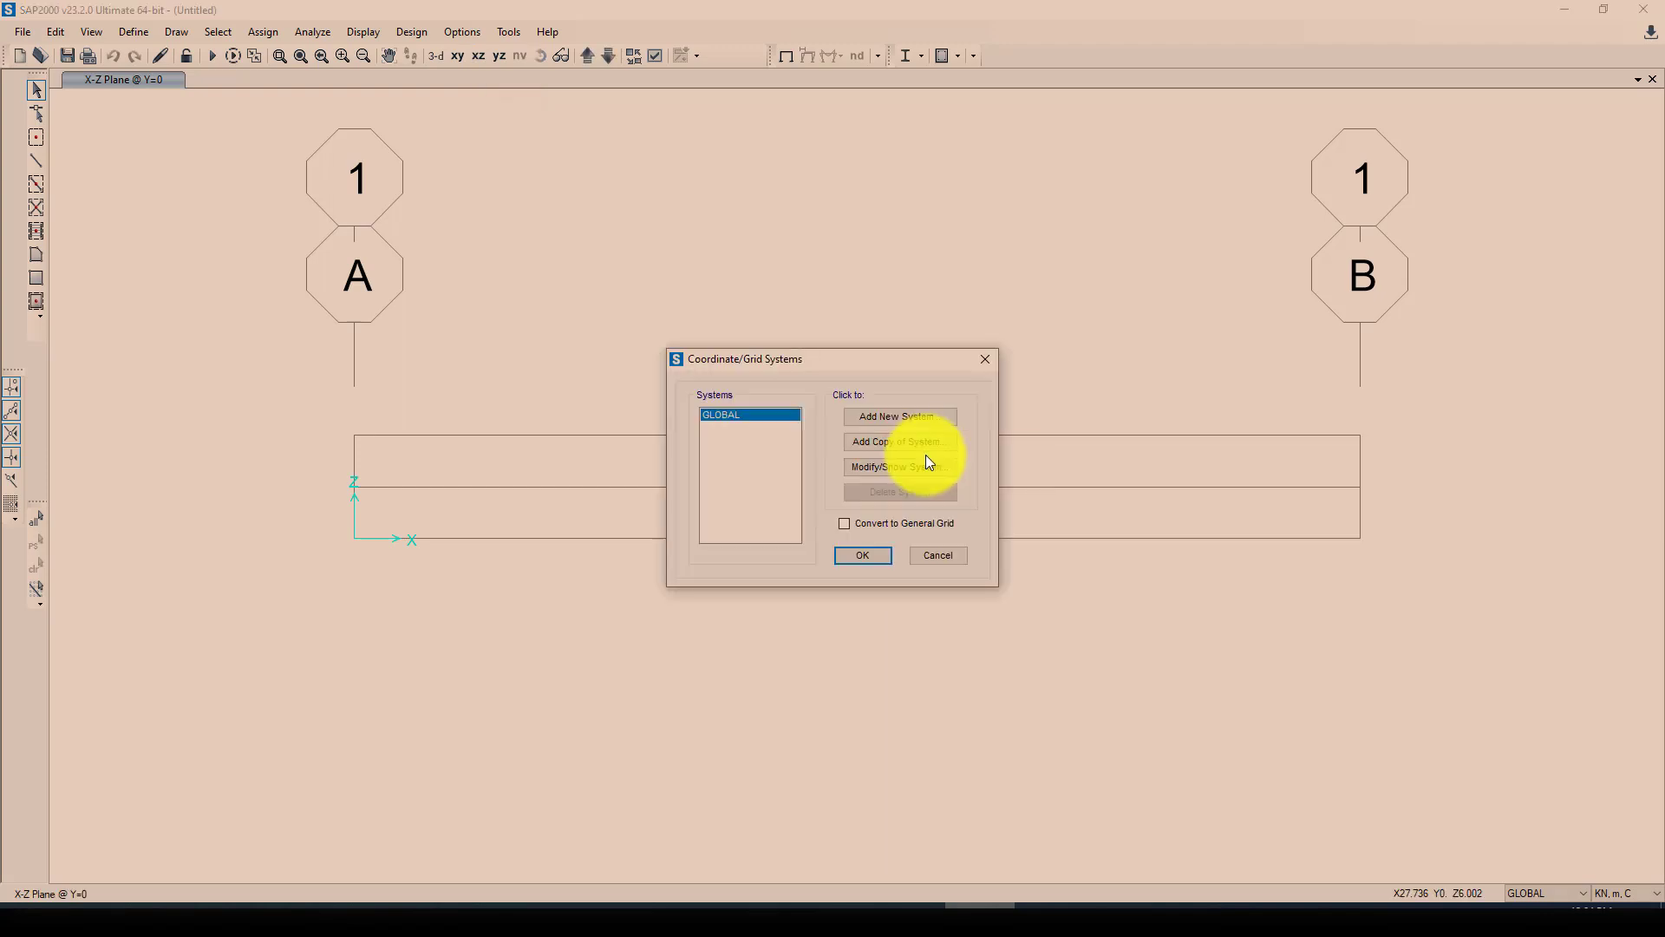
left_click(883, 467)
- Set the Z2 ordinate to 13 m and Z3 to 162 m, checking the drawing's height
left_click(652, 636)
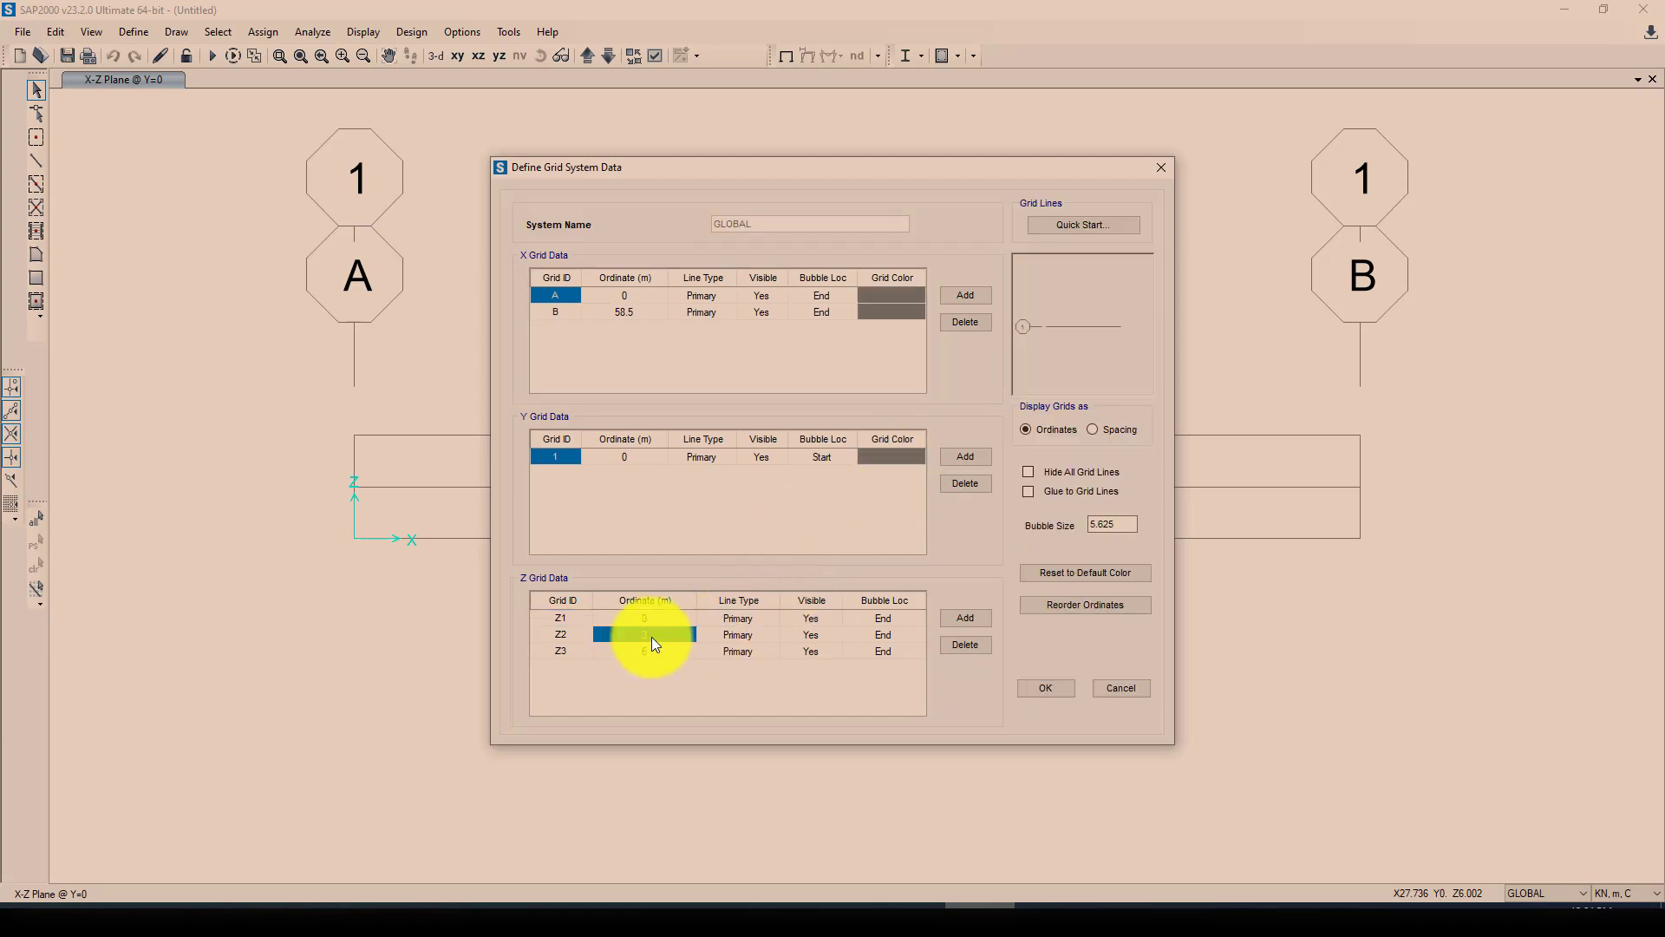
type("13")
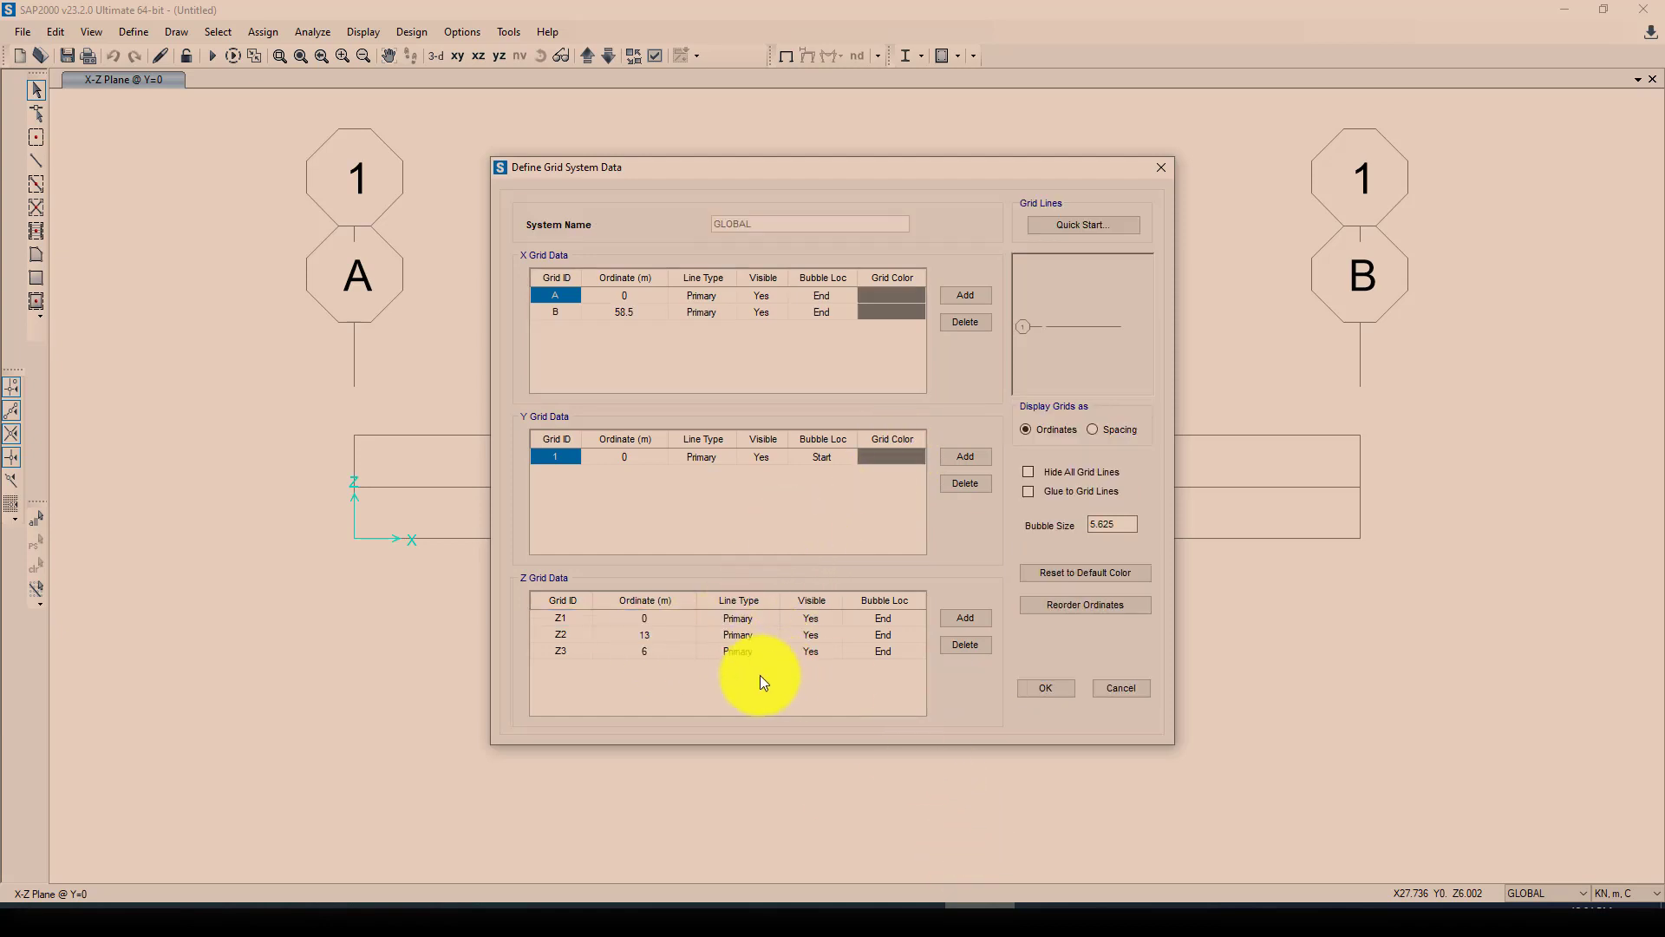
left_click(654, 653)
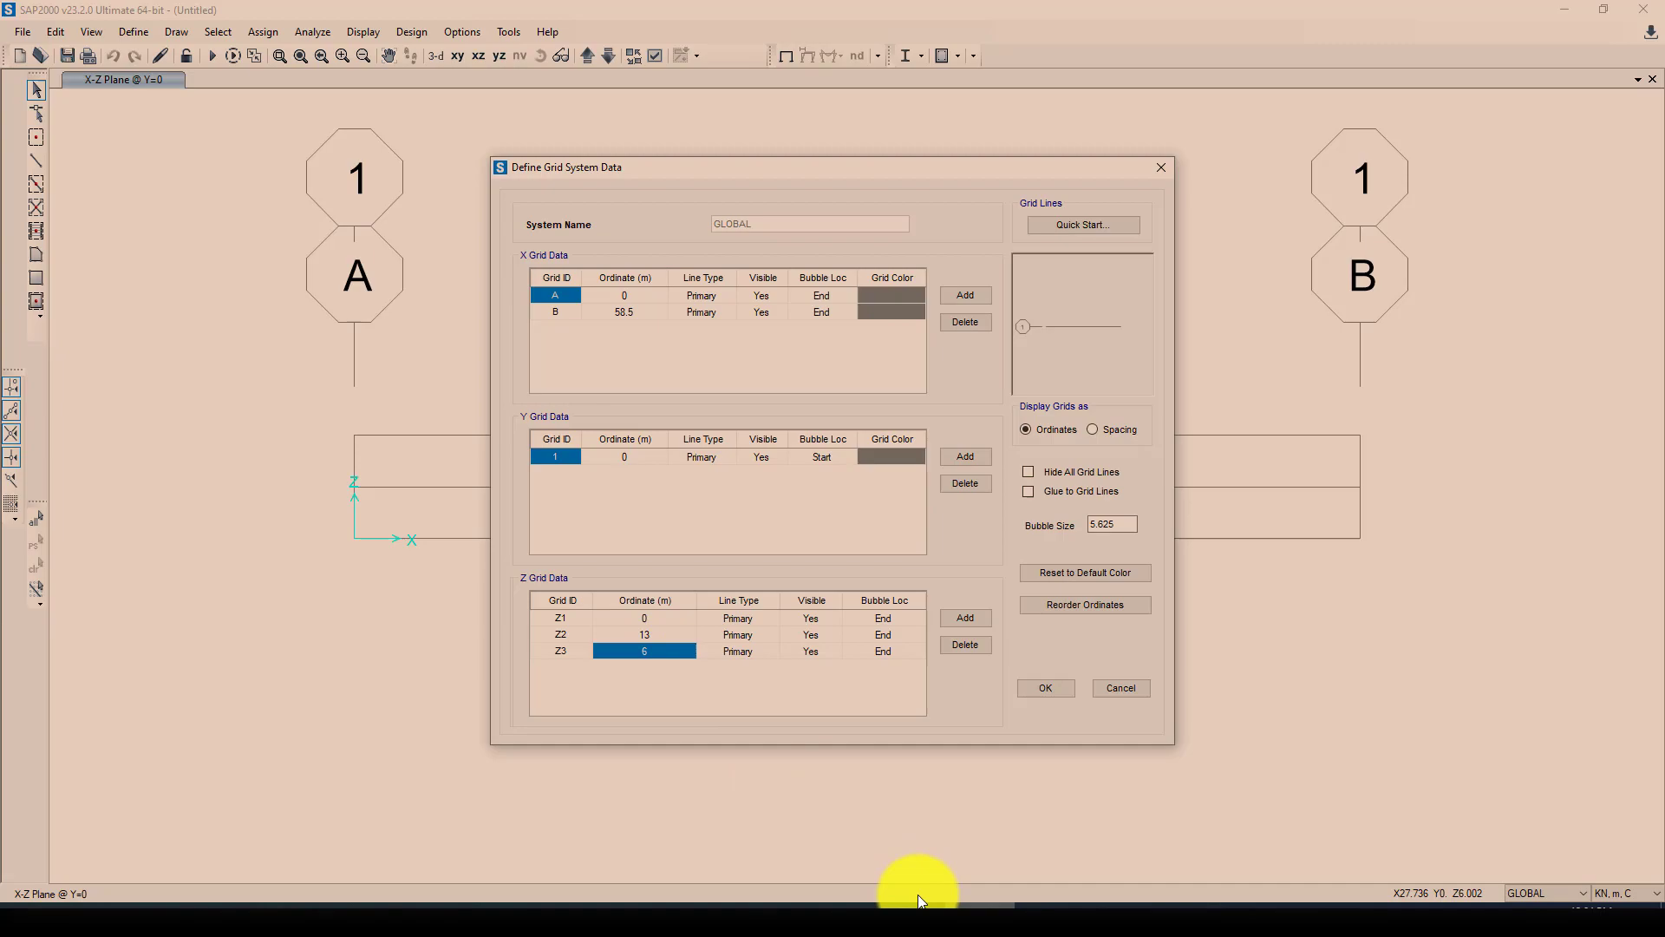
left_click(1050, 905)
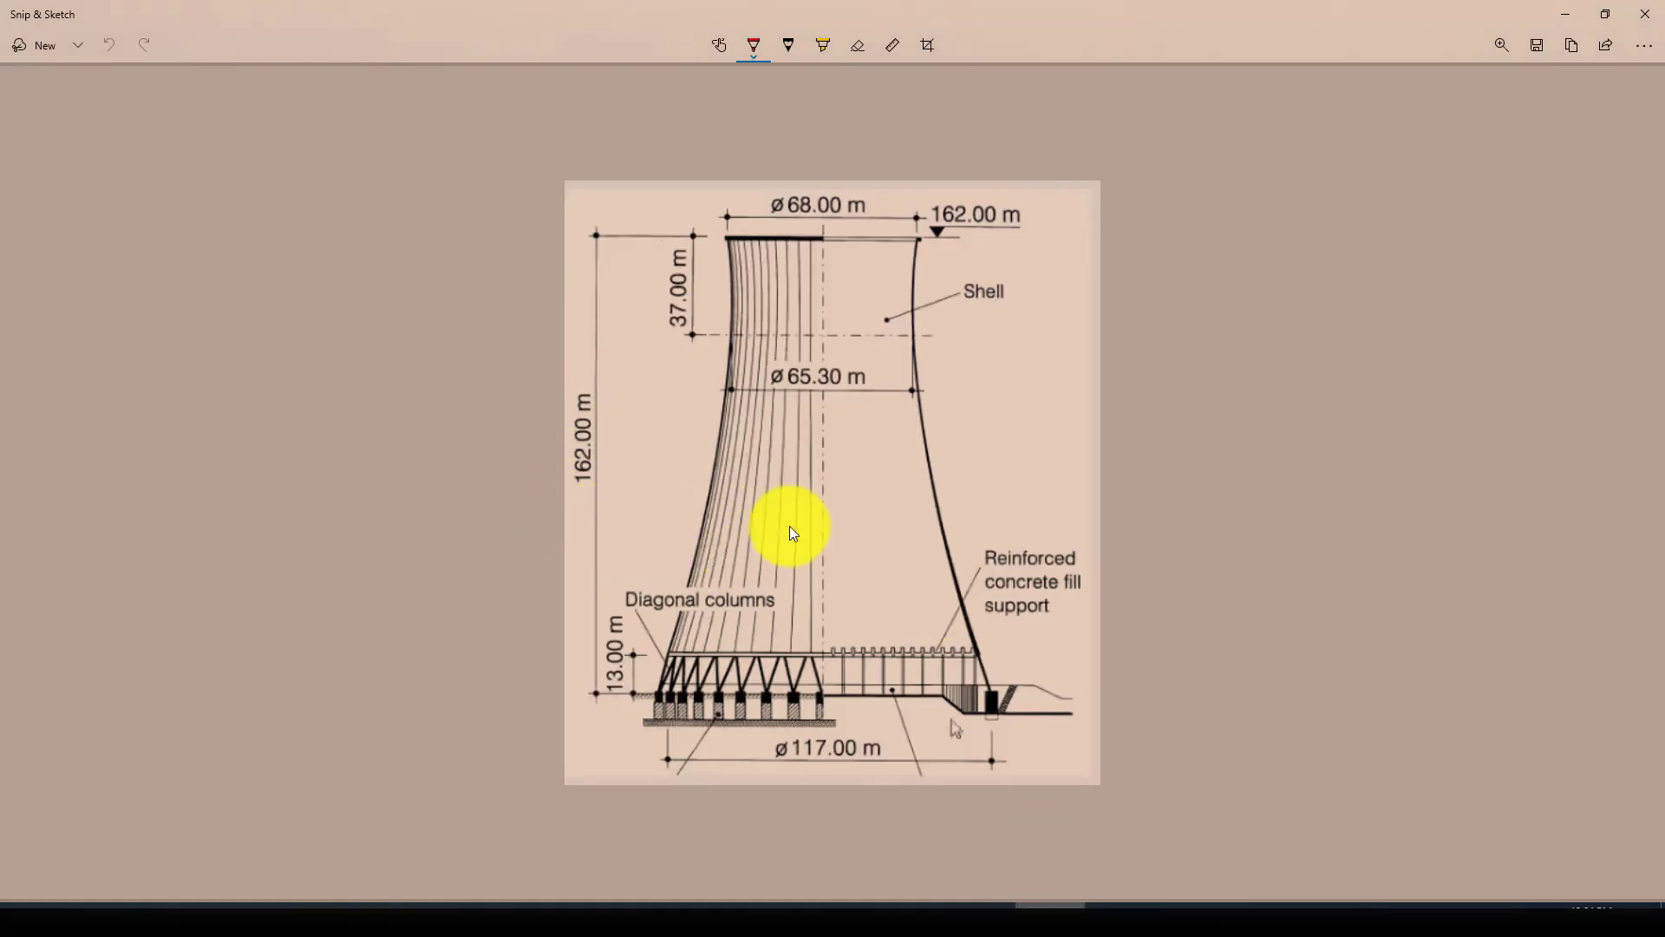
left_click(963, 905)
type("162")
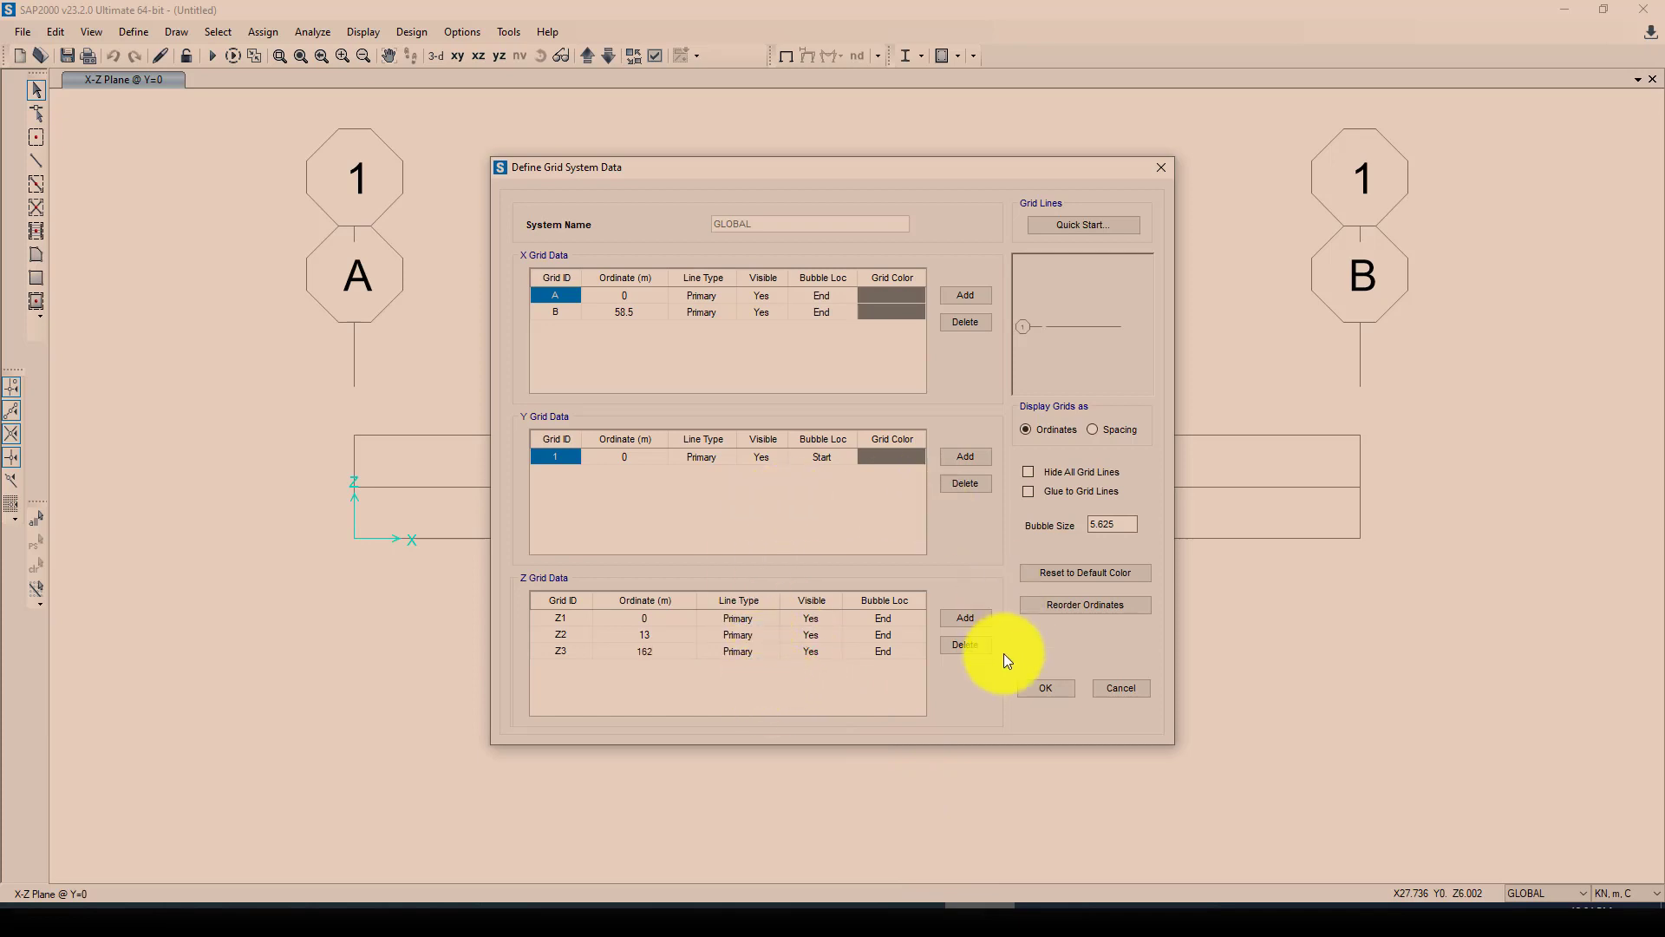
left_click(1043, 688)
- Close the grid dialogs, refit the X-Z elevation to the full 162 m grid, and recheck the drawing
left_click(876, 551)
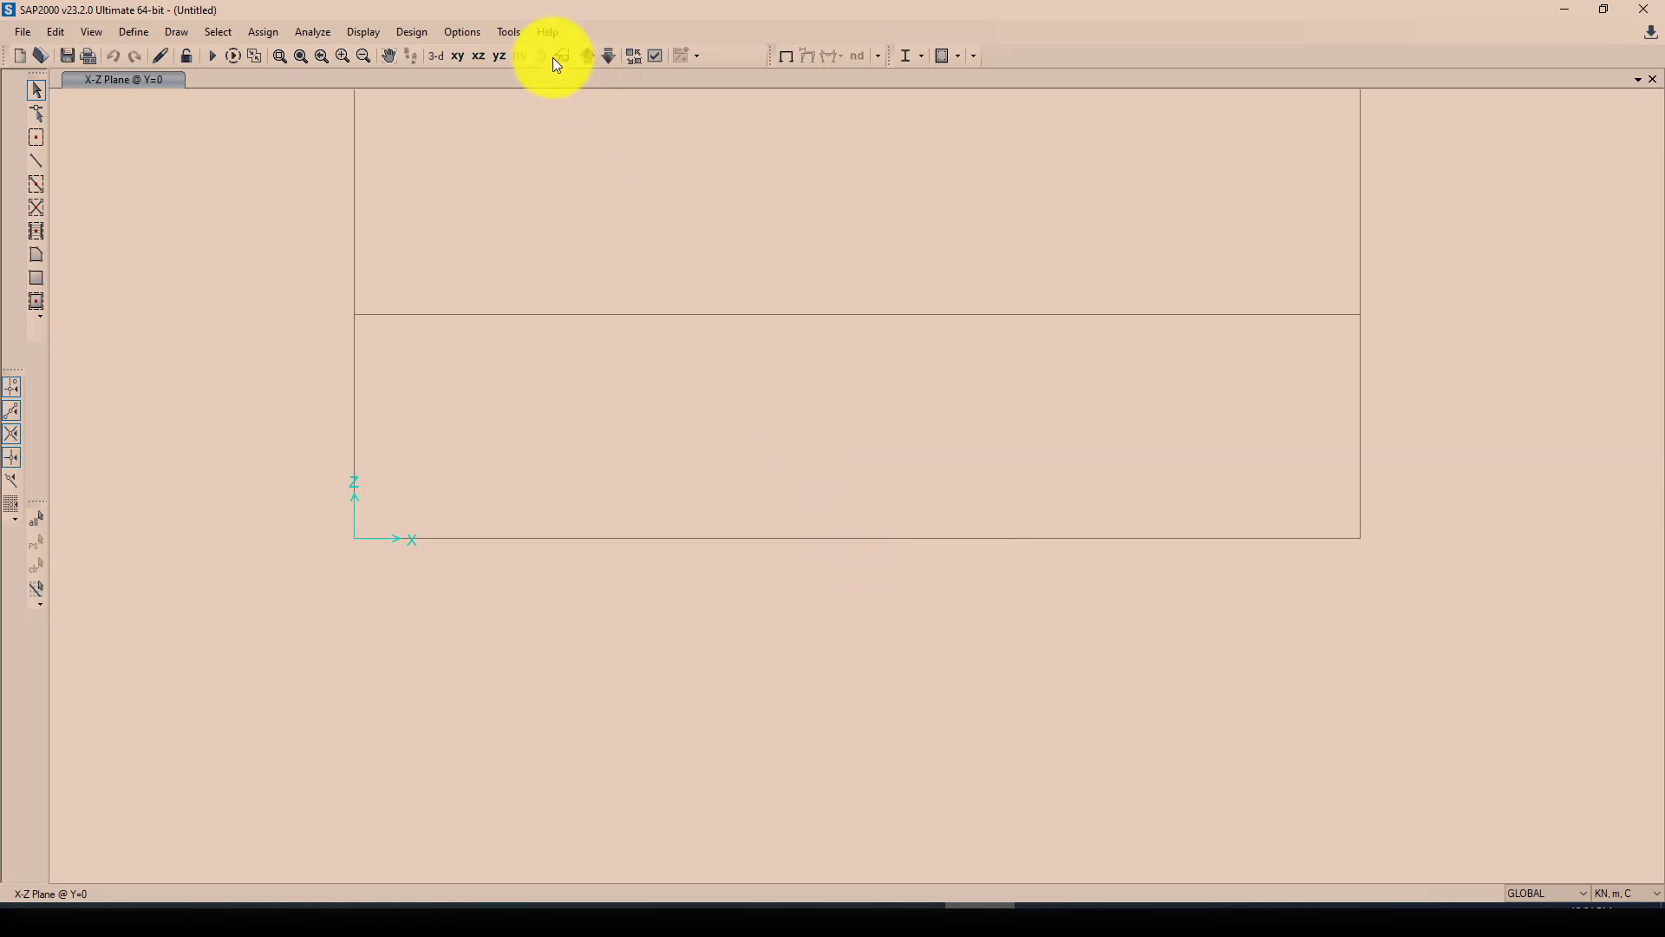
left_click(478, 57)
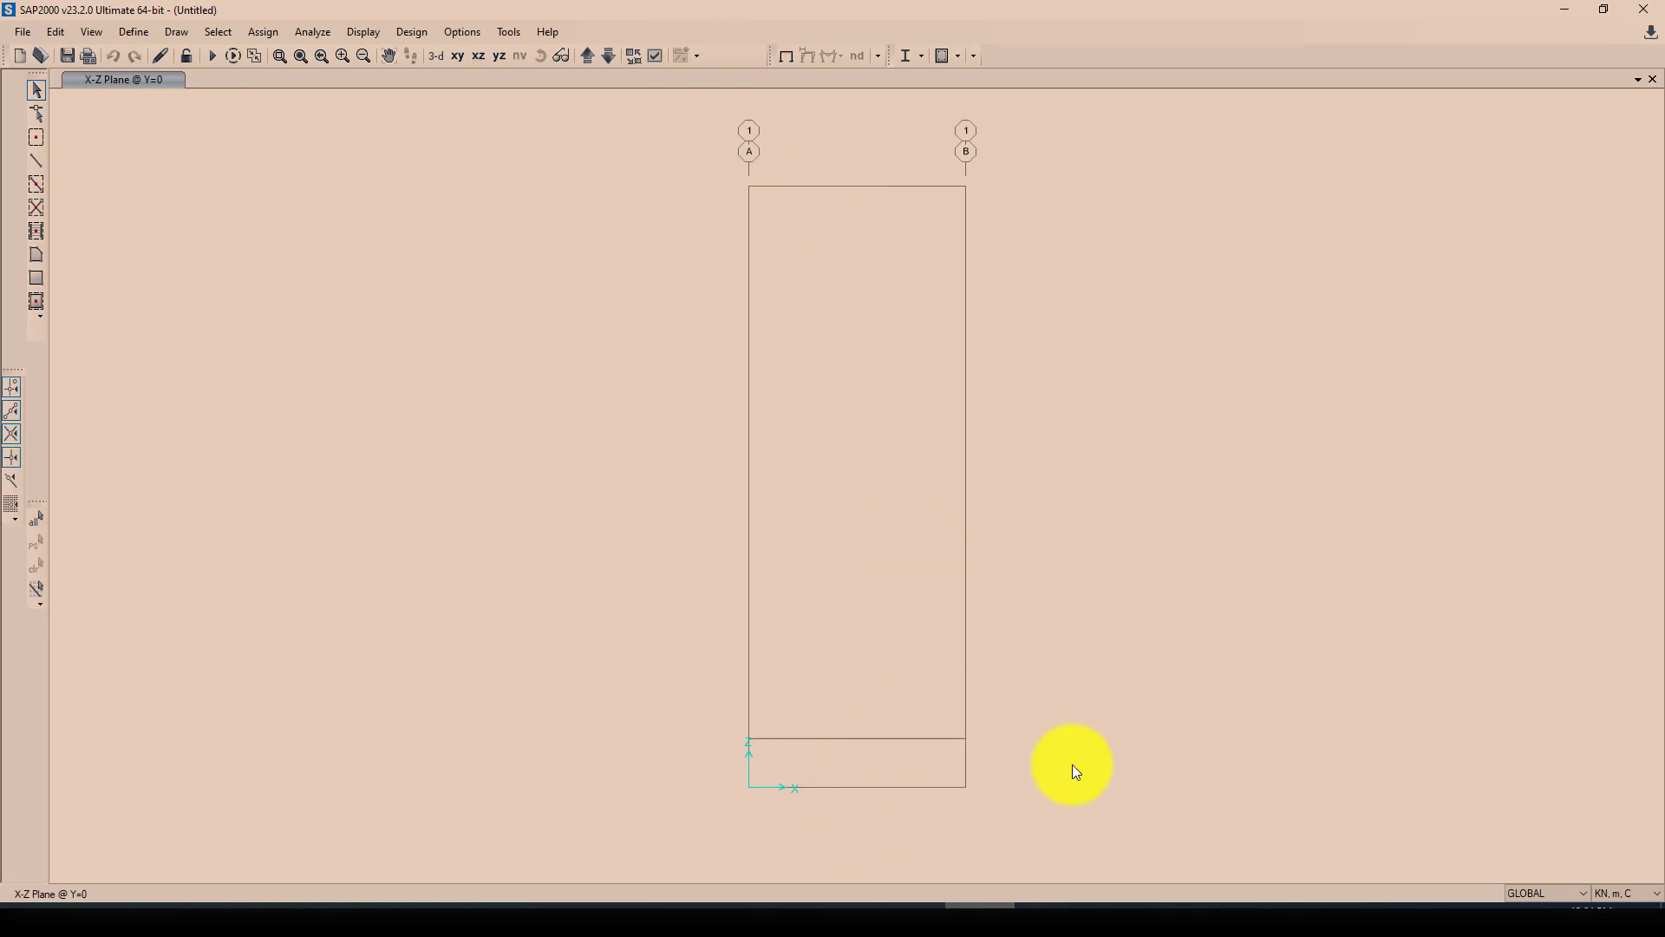
left_click(1051, 919)
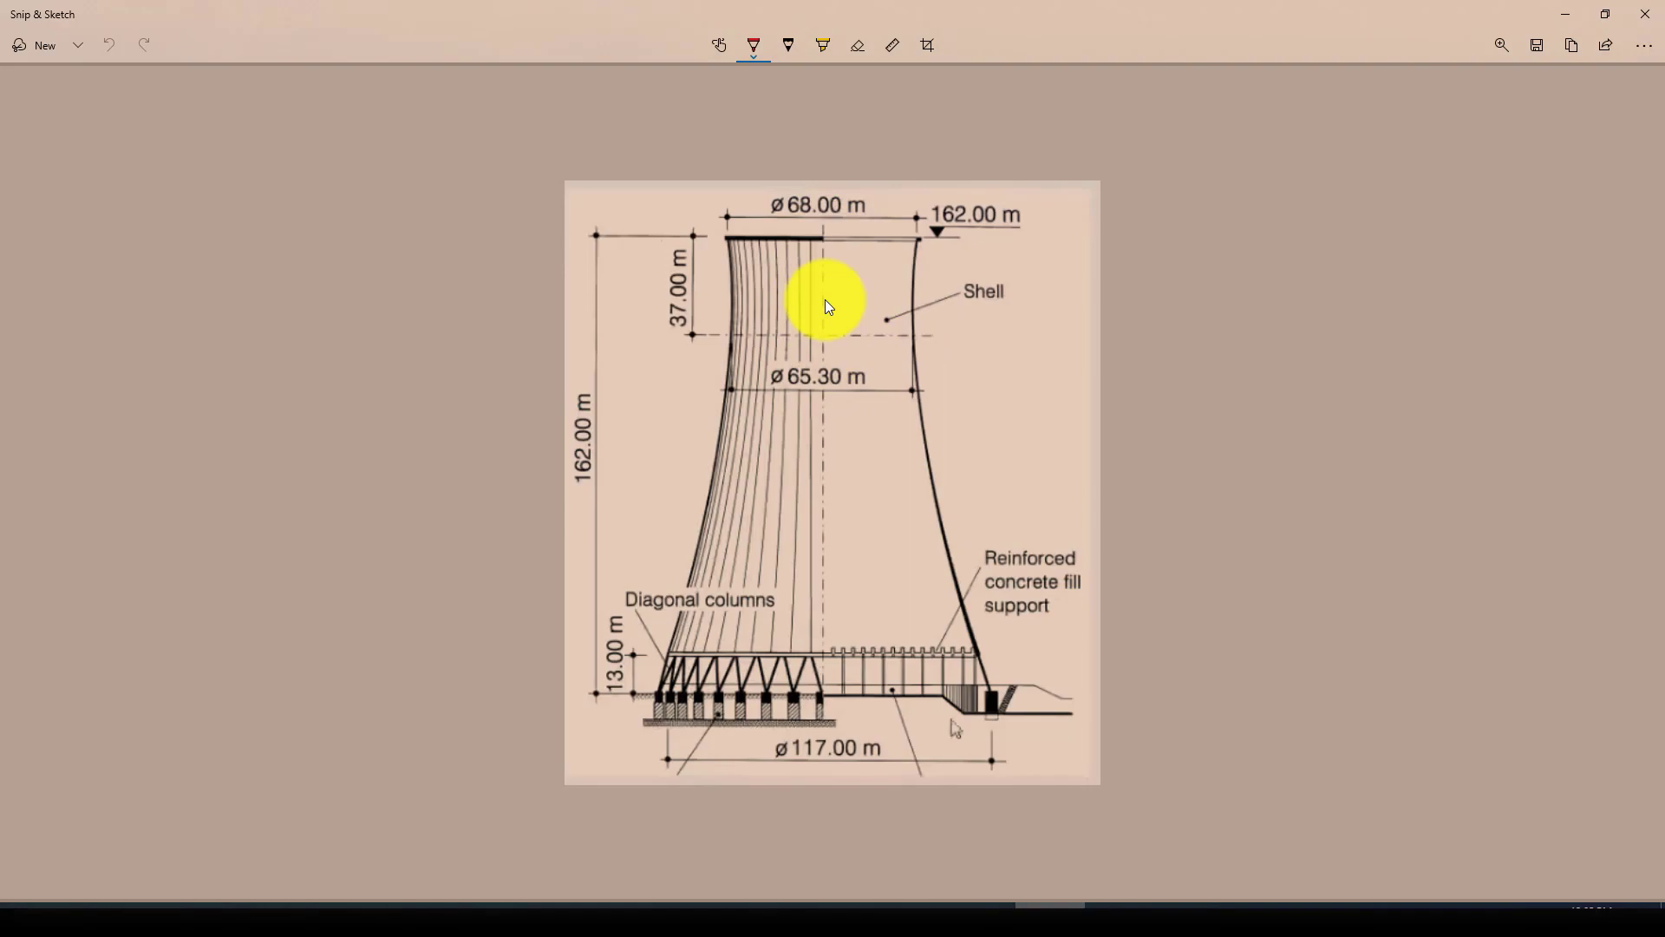
- Place a special joint 34 m right of the top-left grid point
left_click(980, 920)
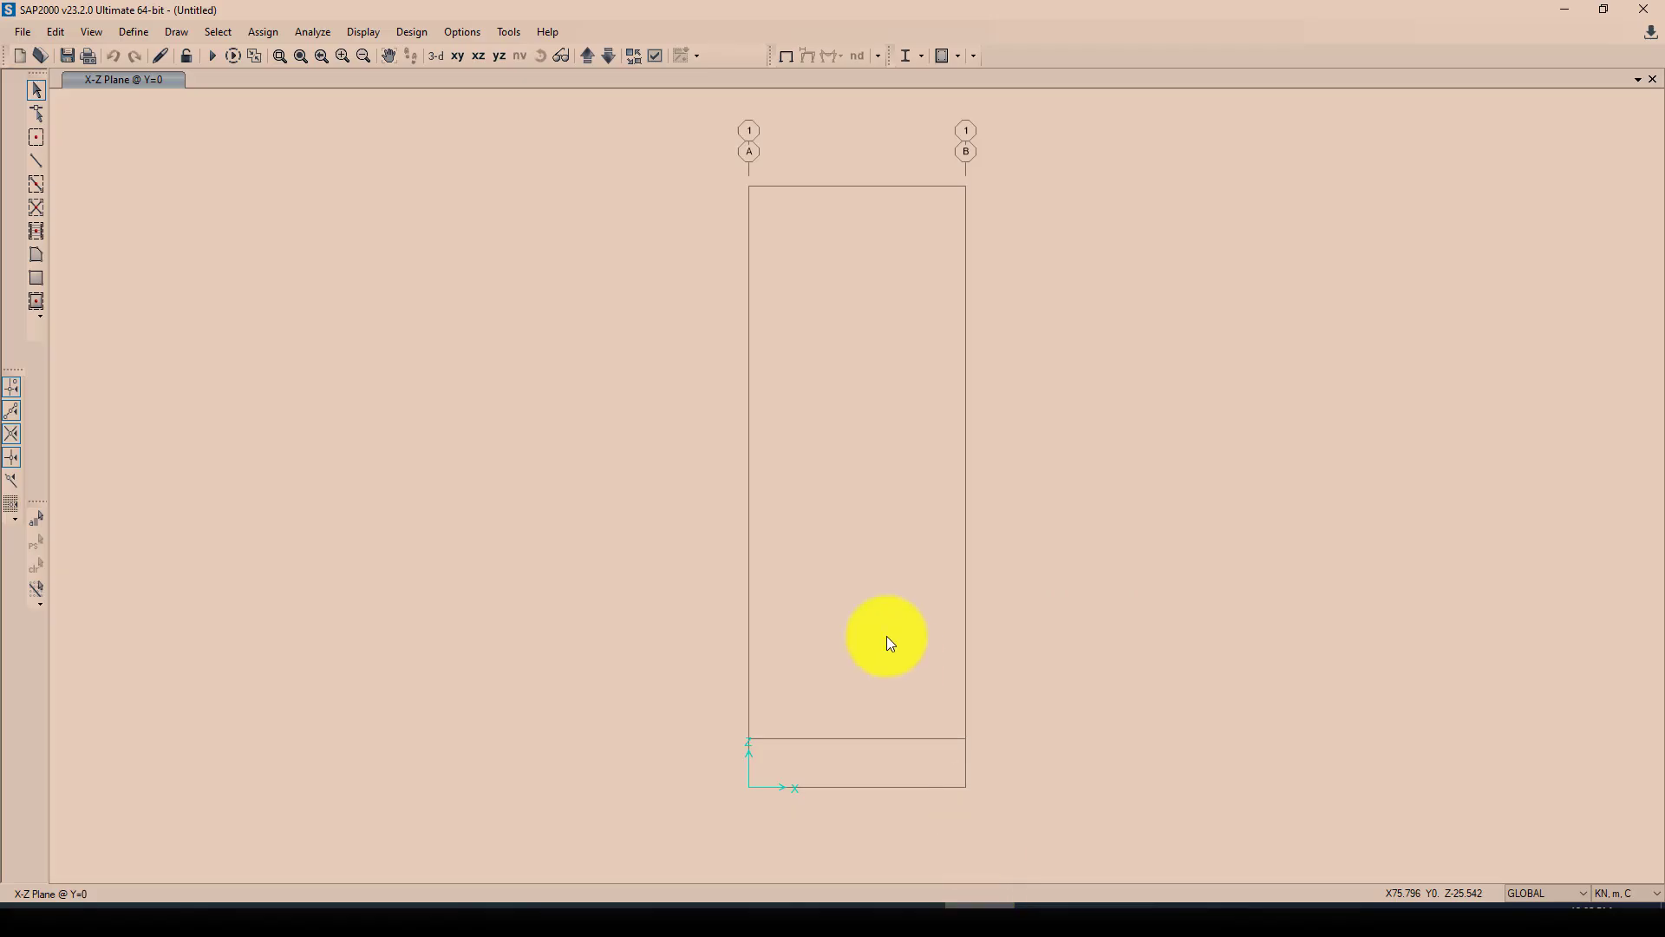
left_click(37, 139)
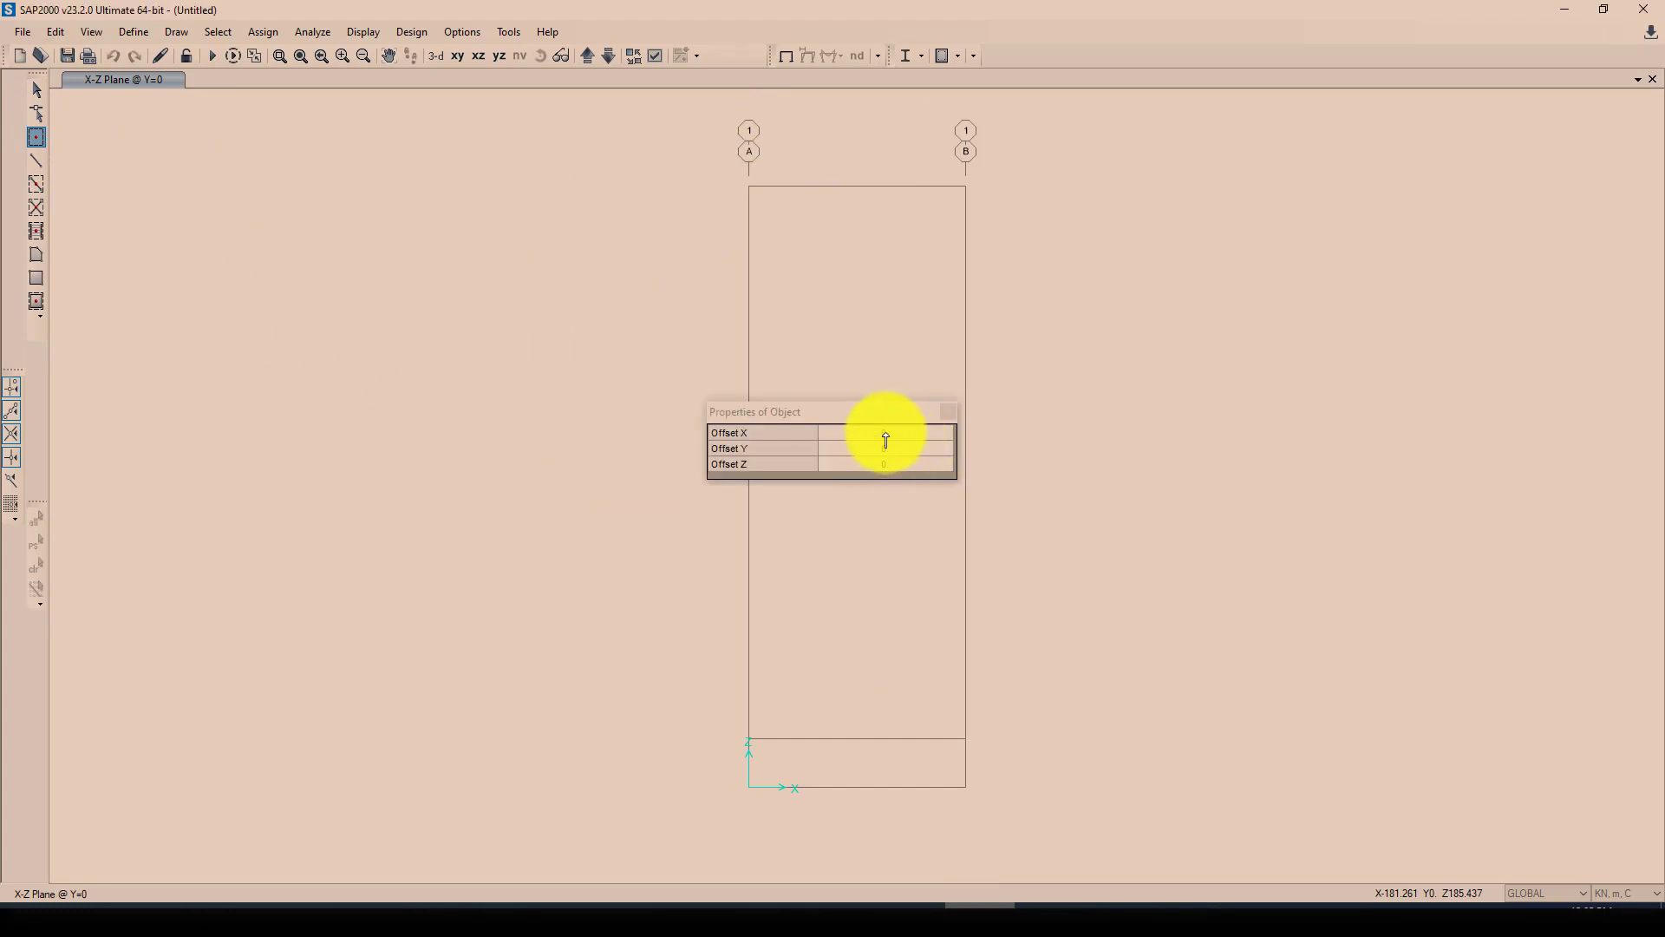
left_click(886, 434)
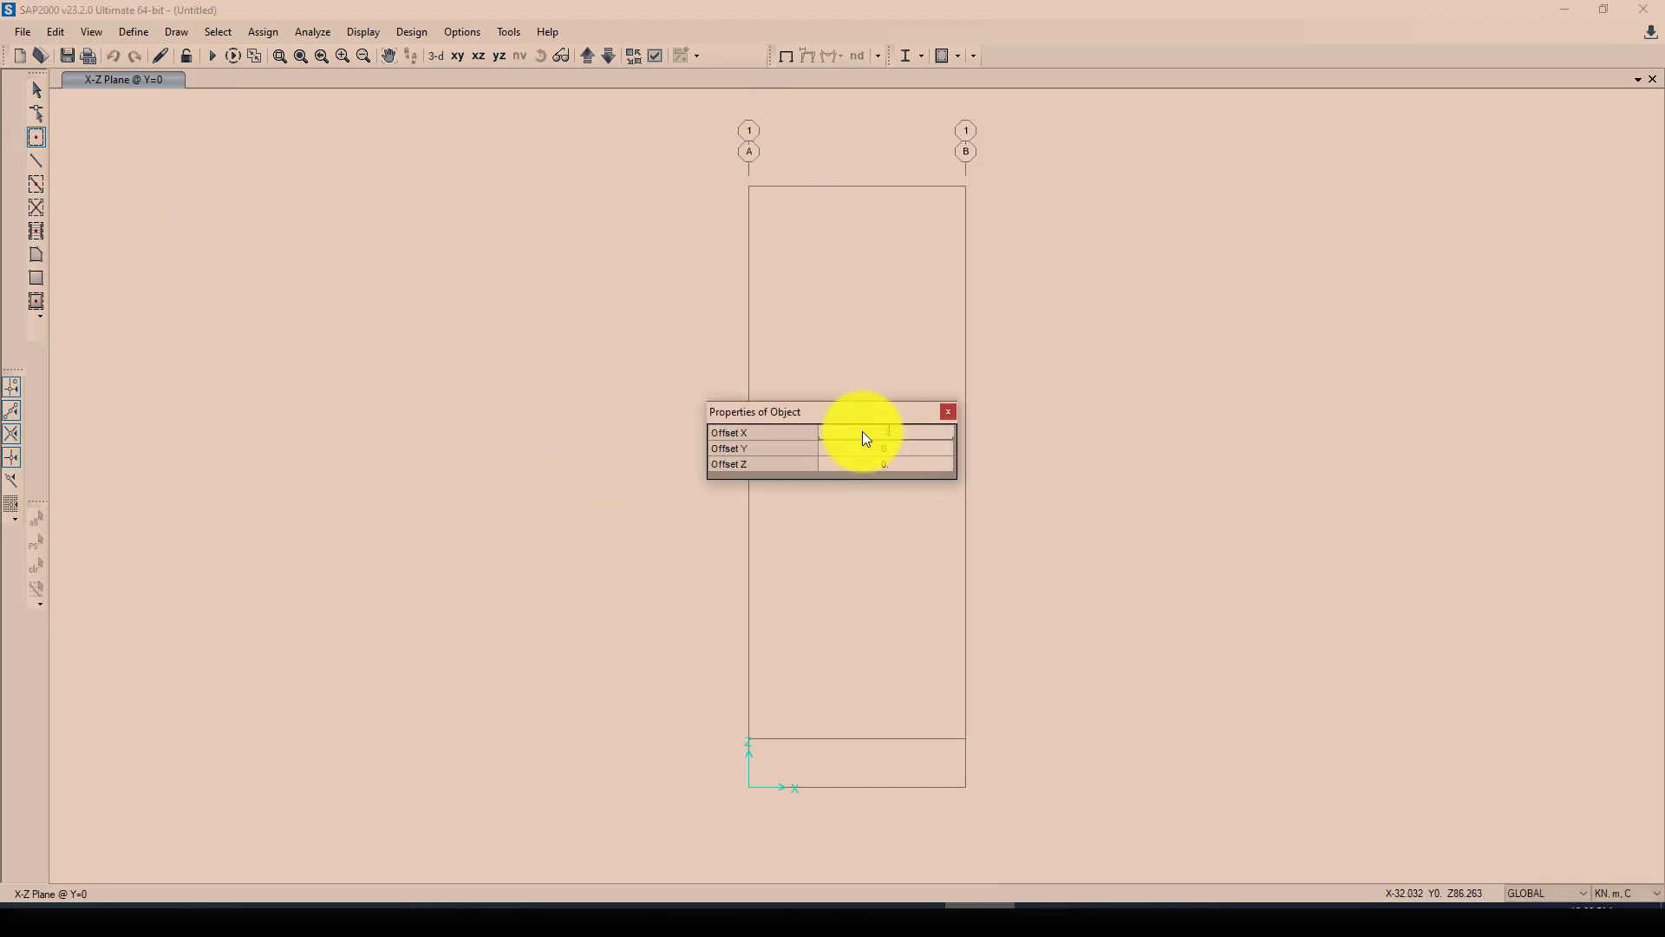
type("34")
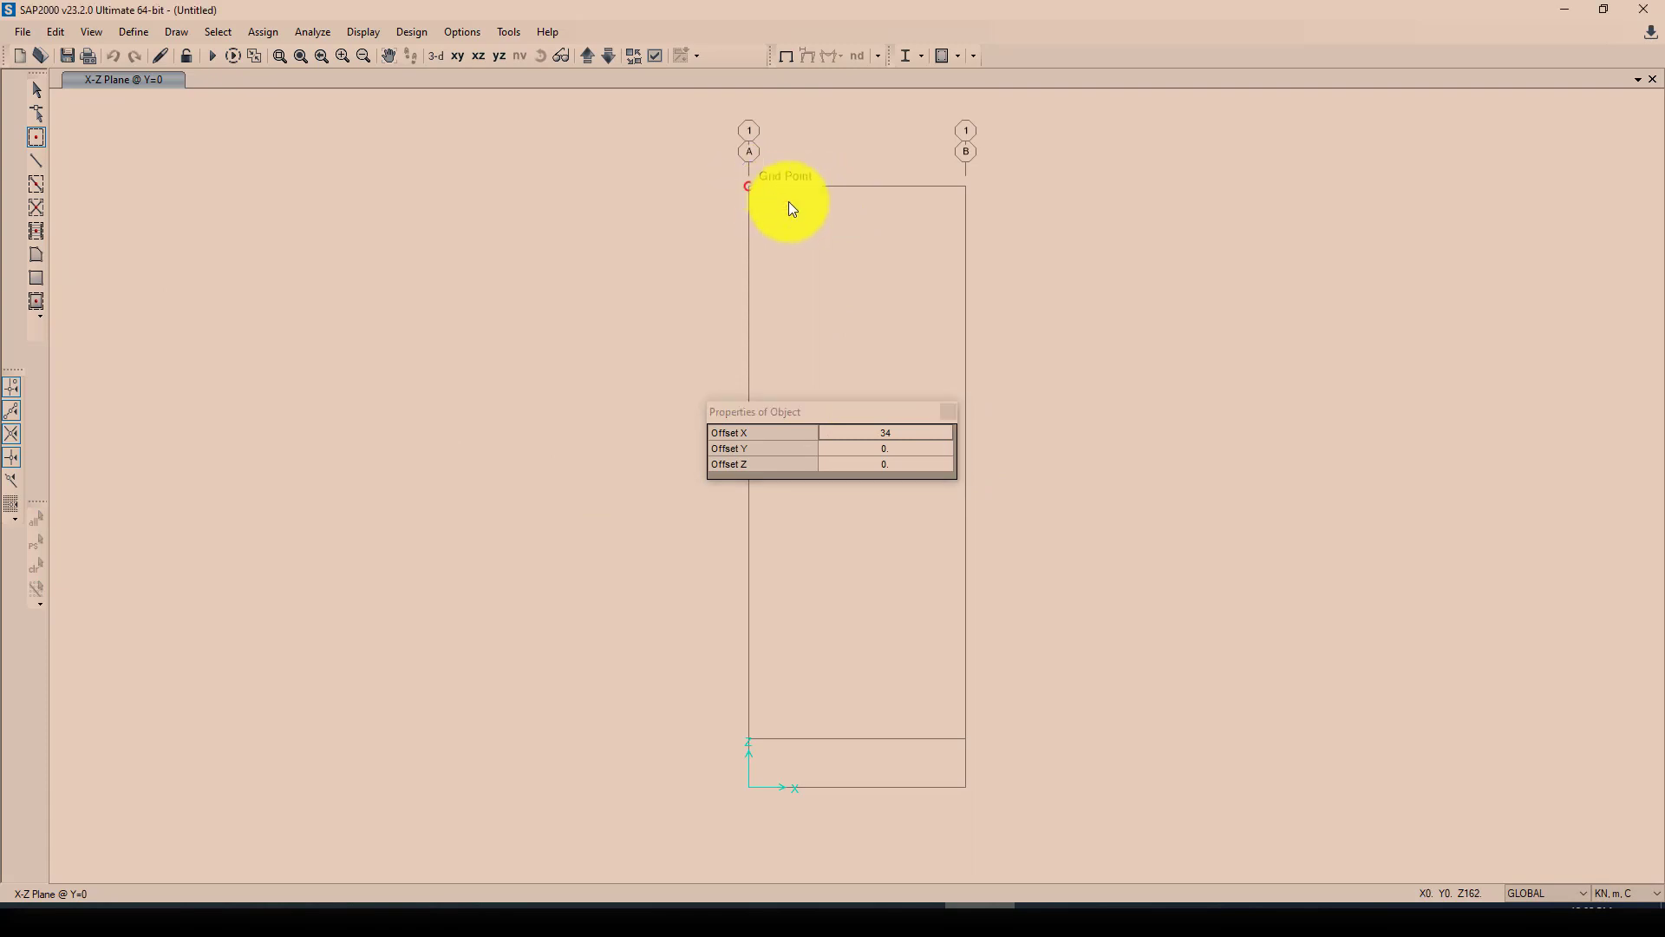
left_click(791, 207)
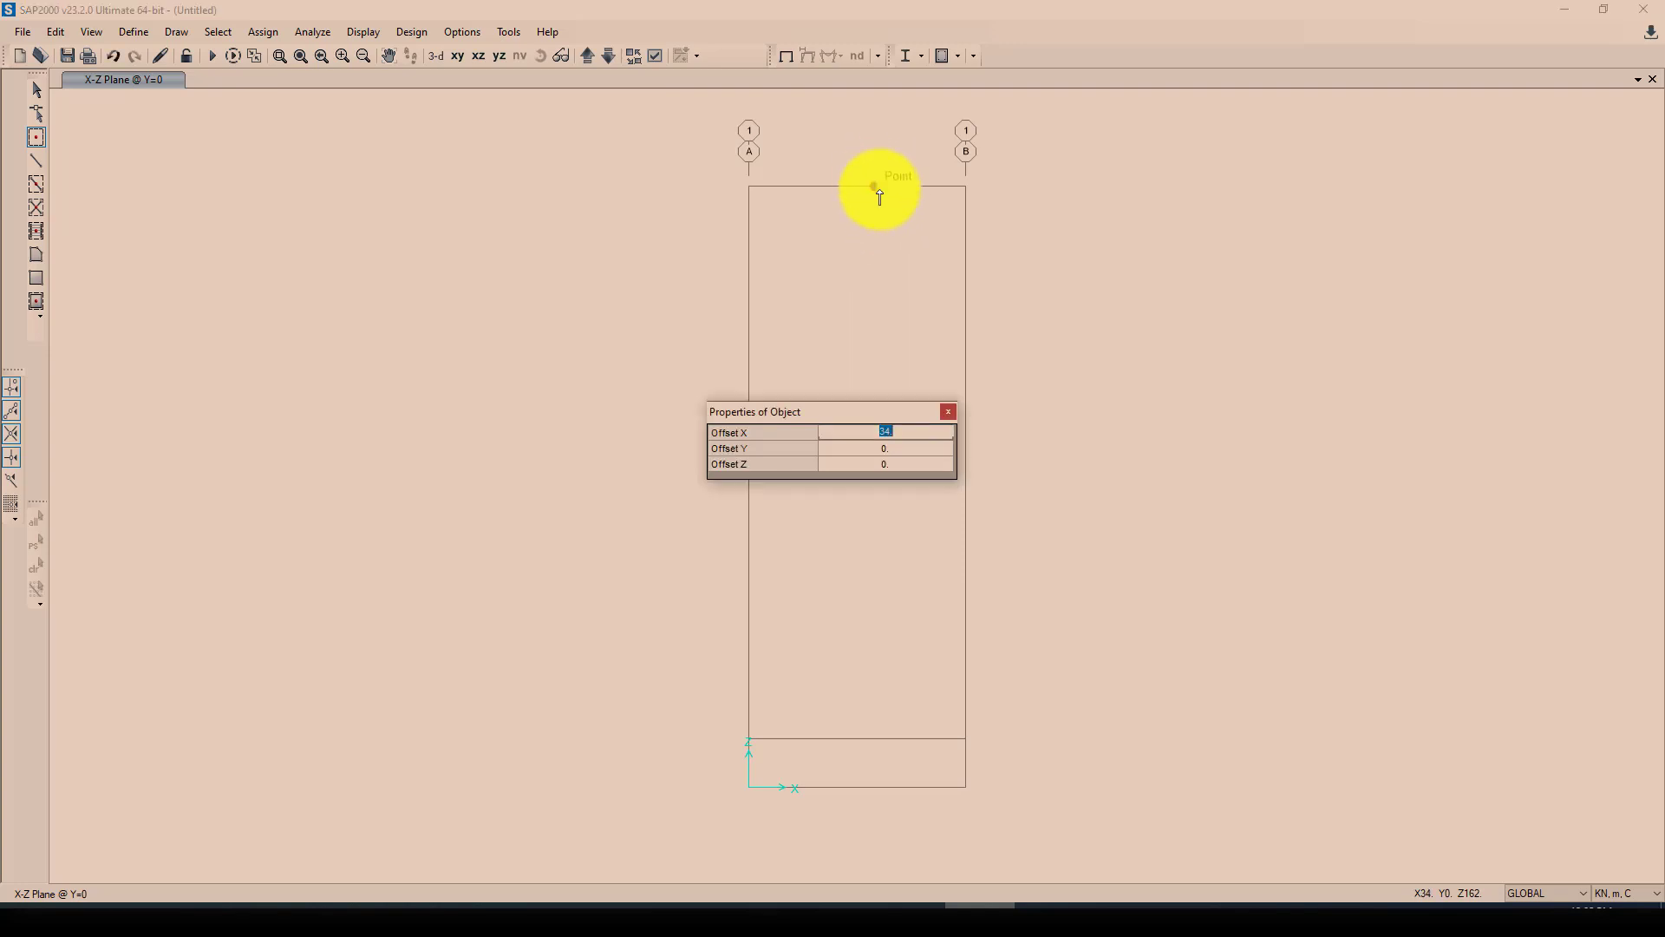
- Place a second joint offset -1.35 m in X and -37 m in Z from the top joint
key("BackSpace")
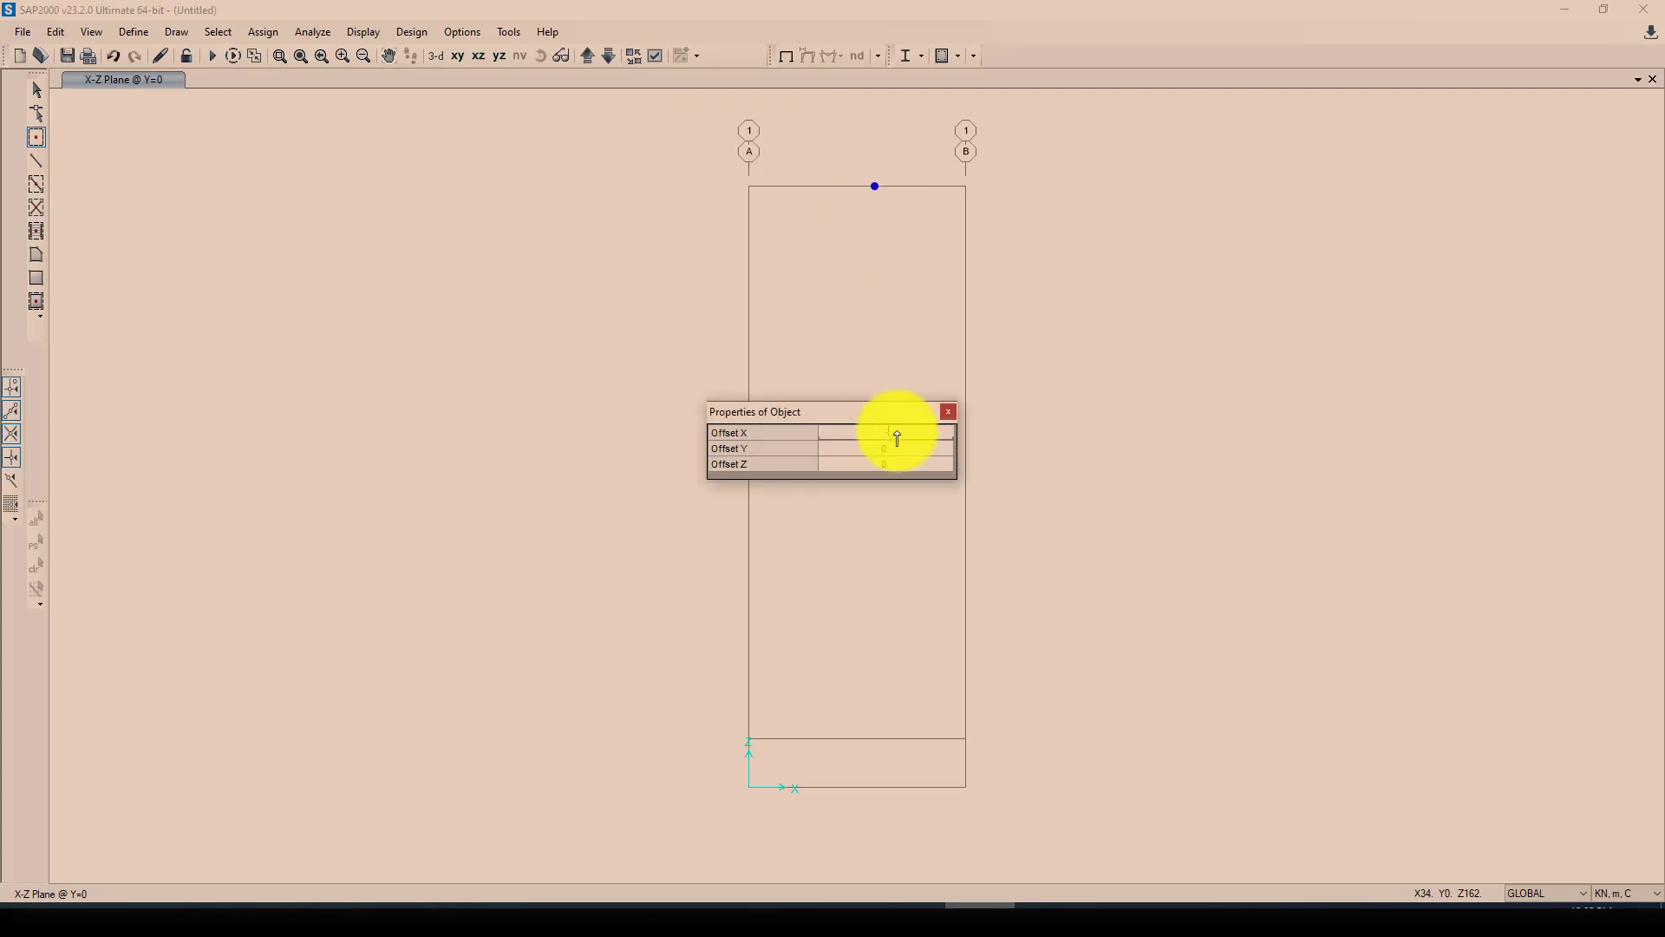
type("-1.35")
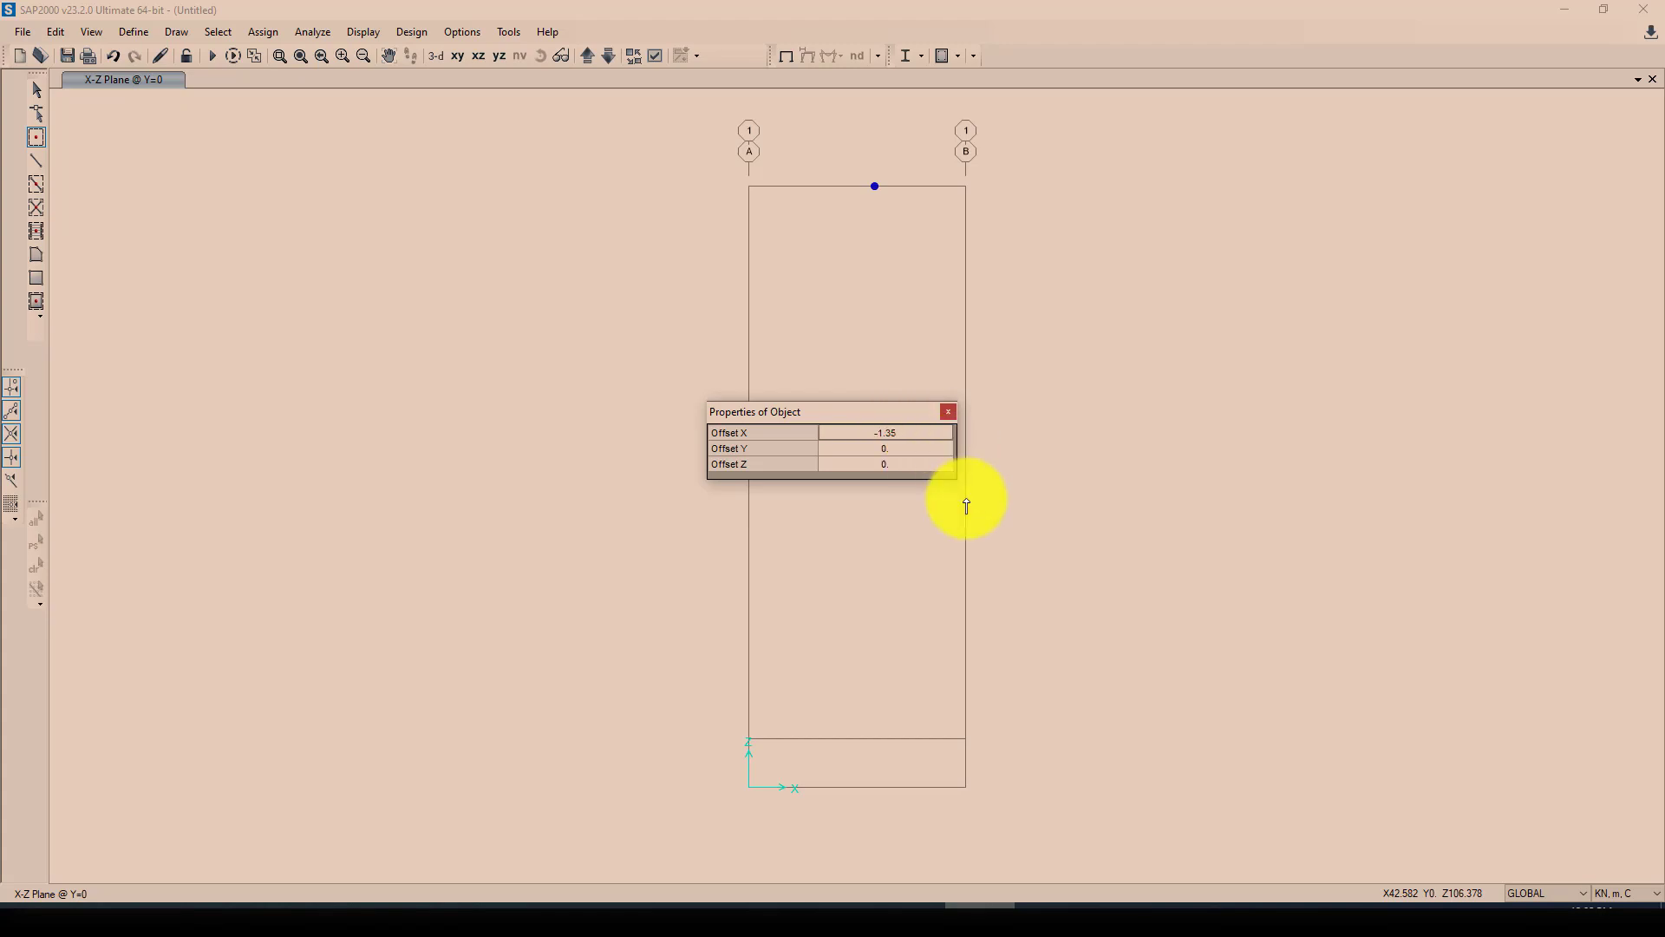
left_click(890, 467)
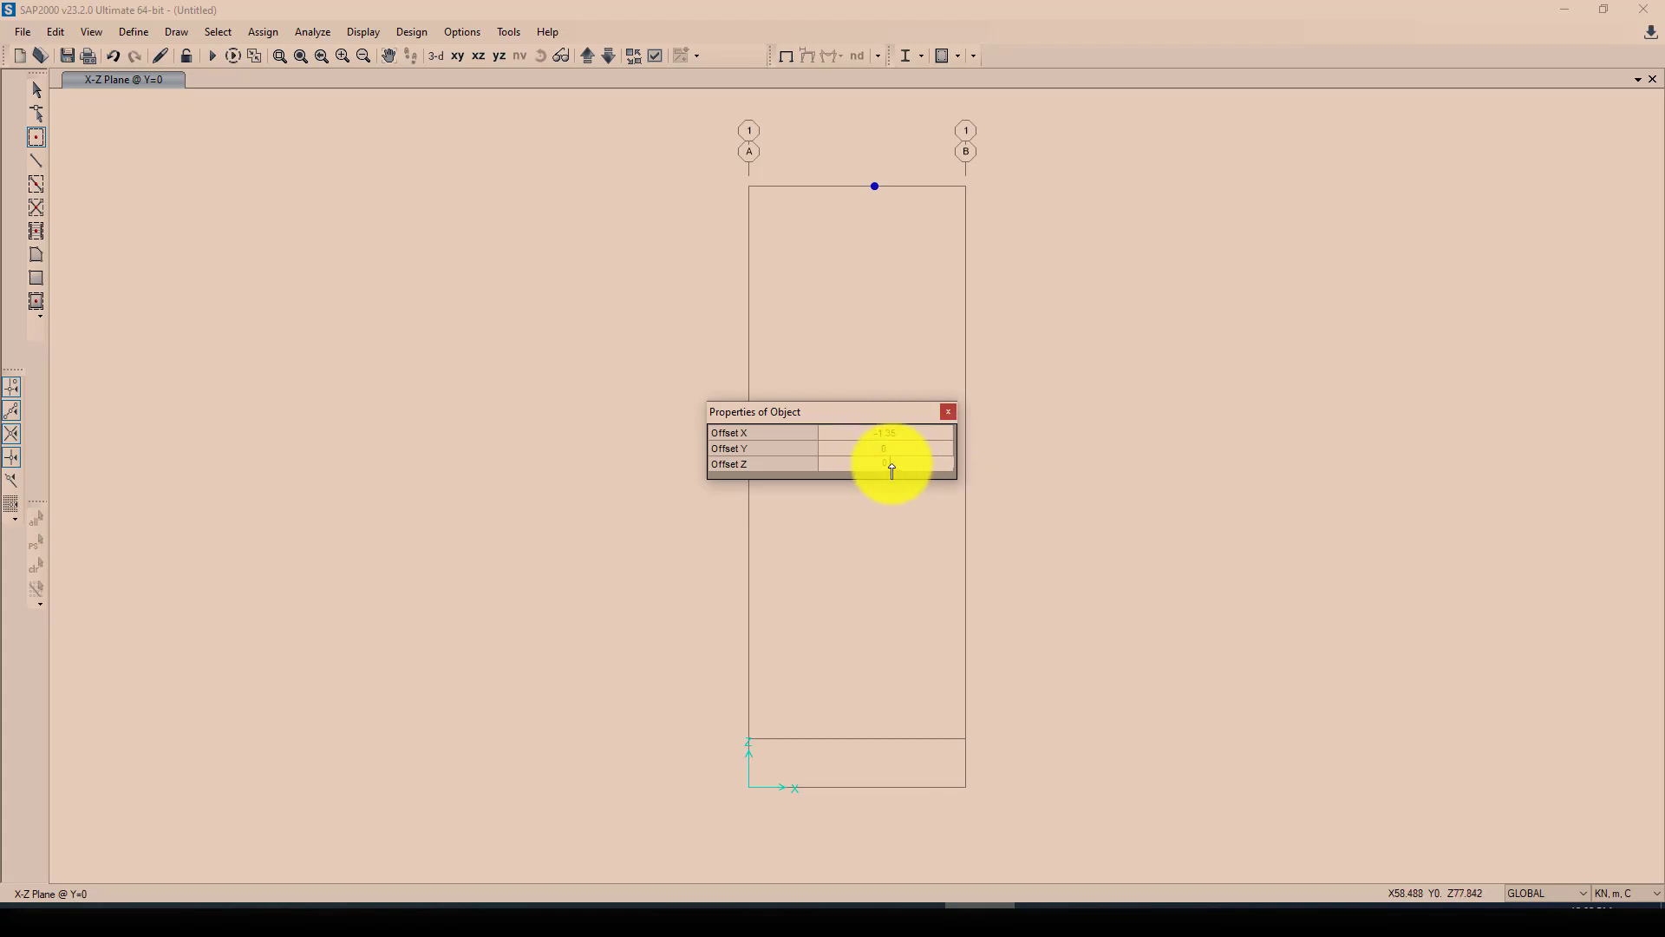
left_click(1045, 902)
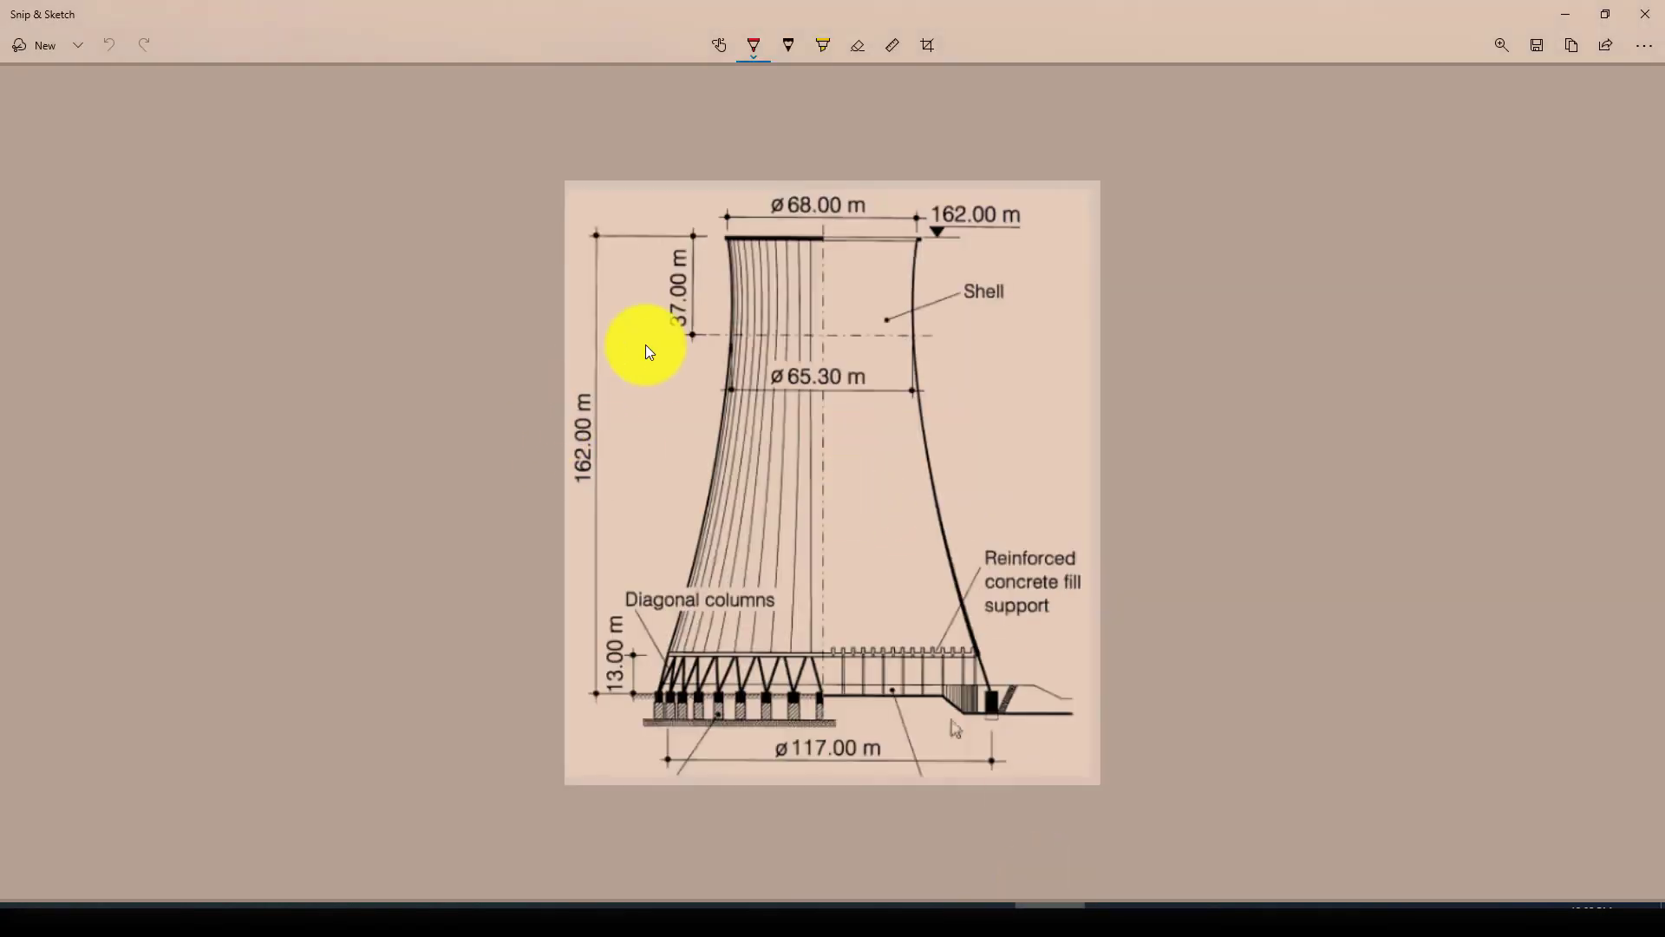
left_click(982, 904)
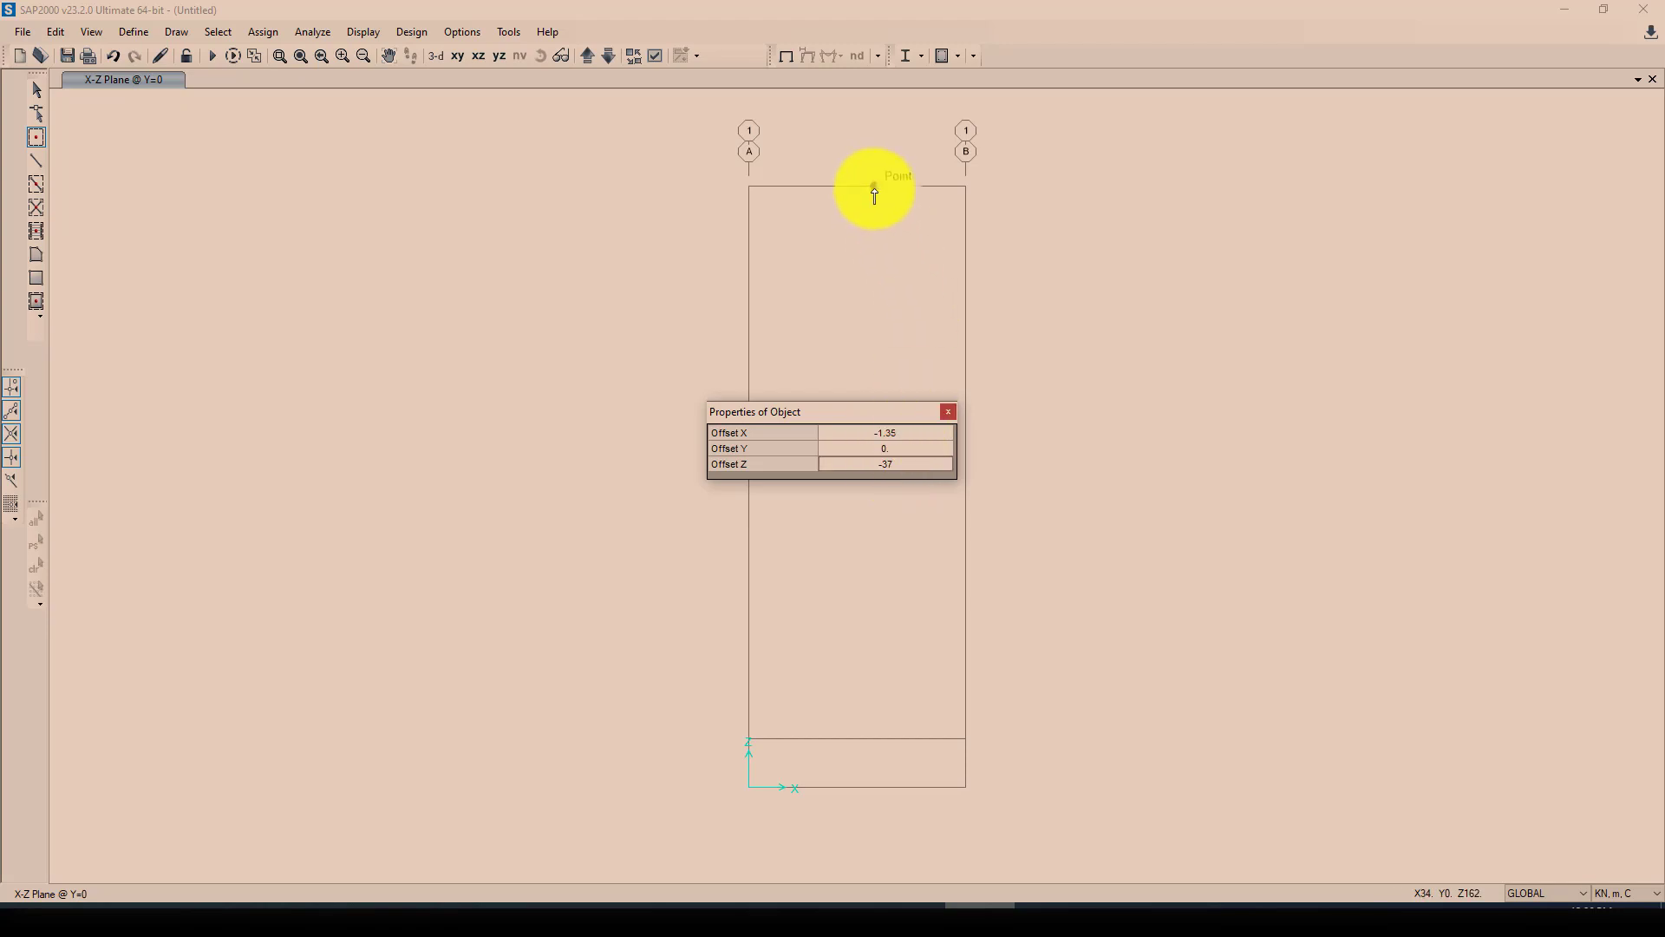
left_click(893, 237)
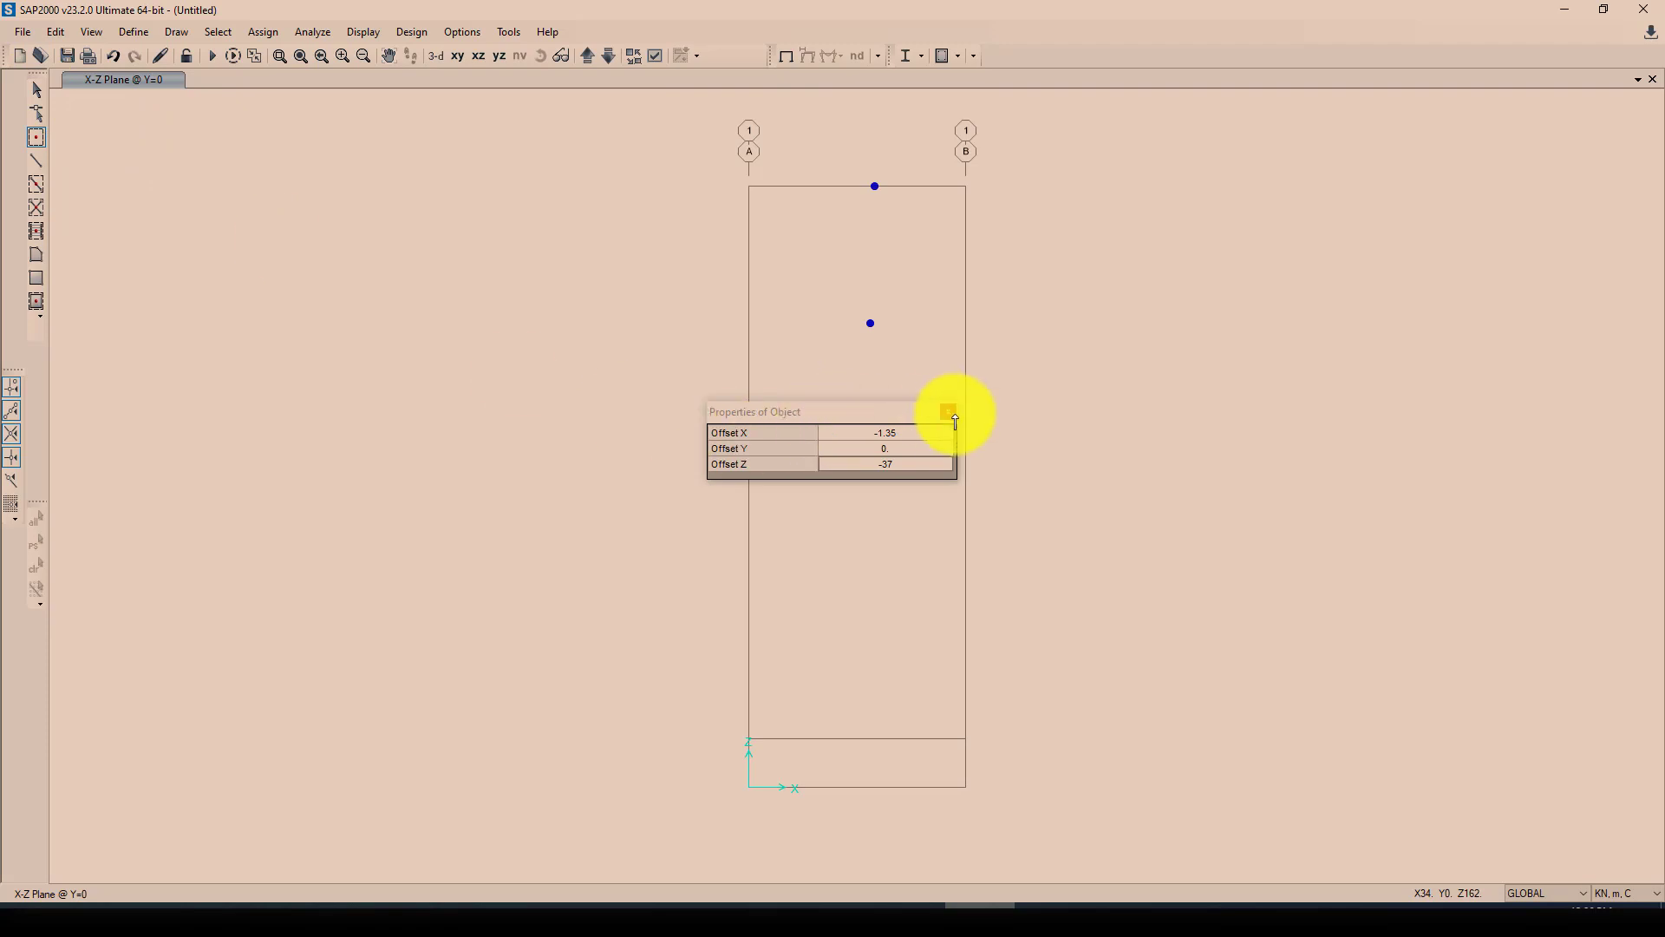
left_click(35, 94)
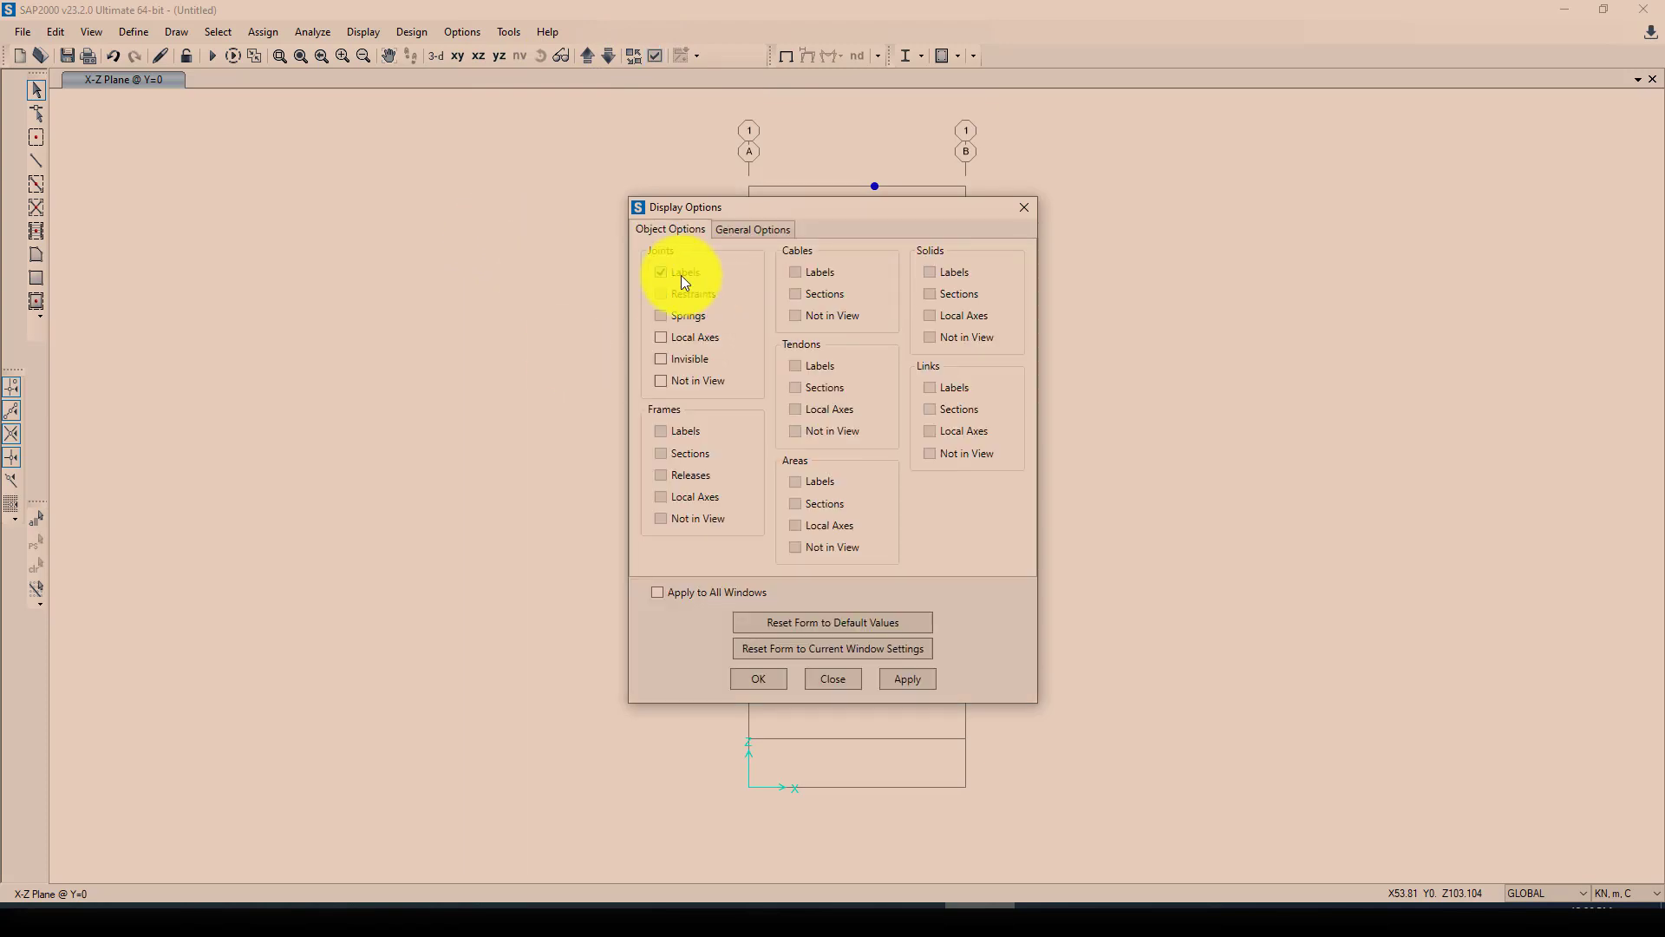
- Turn on joint labels in the Display Options
left_click(759, 678)
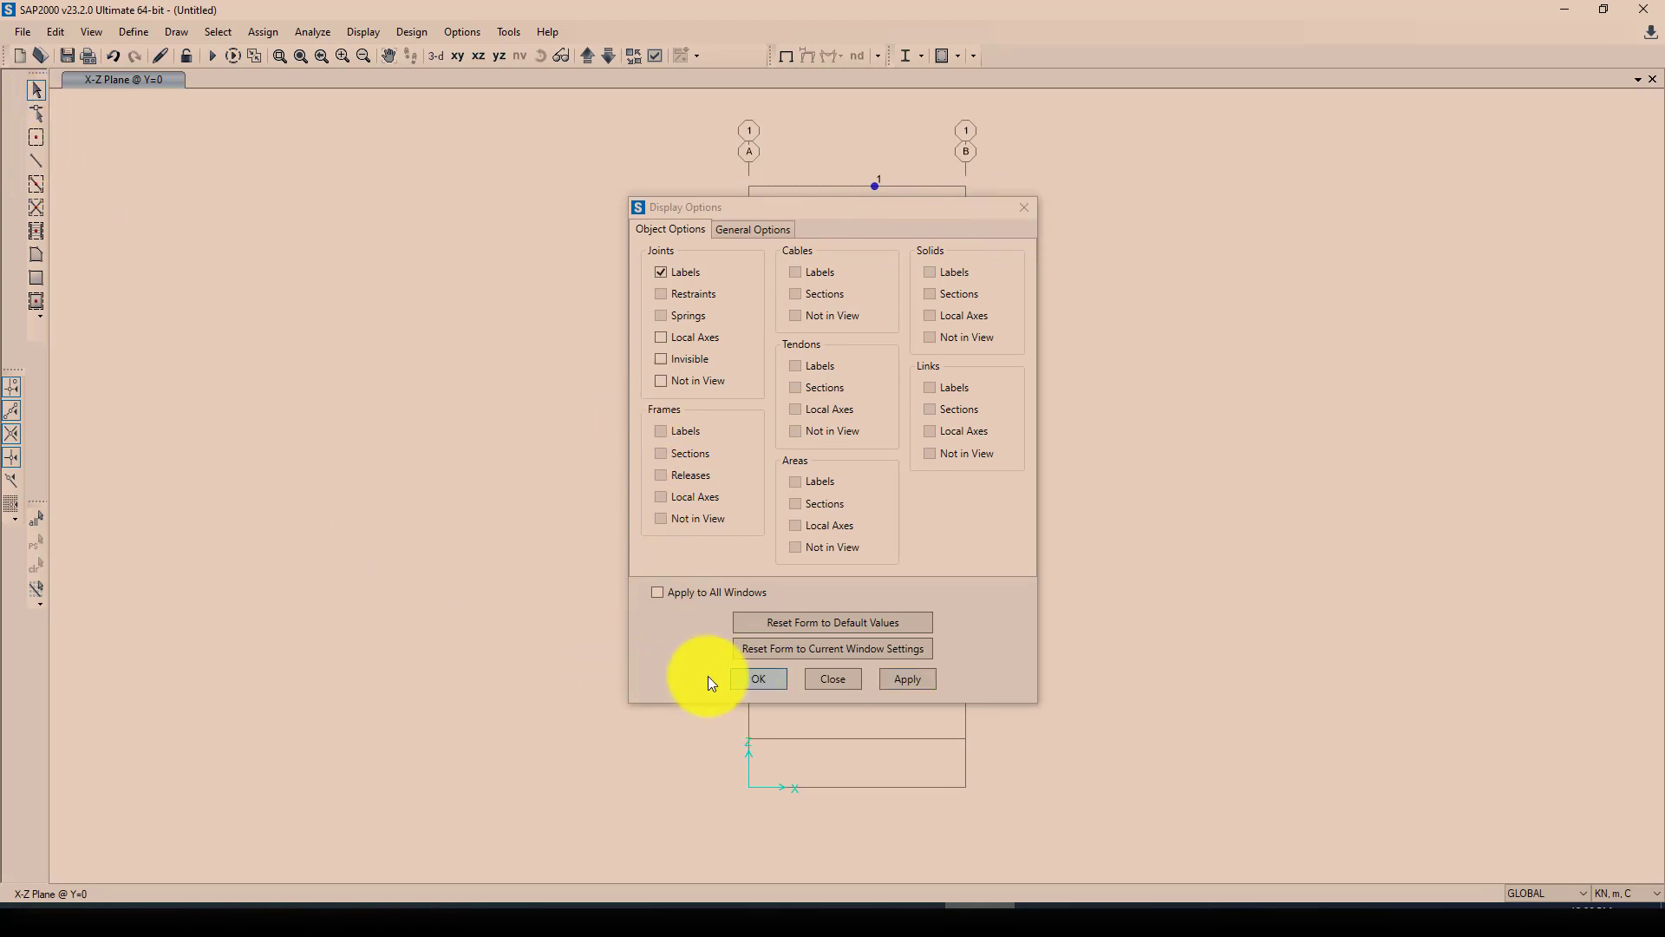
- Draw a curved frame from the bottom-right grid point (58.5, 0, 0) to joint 1 at (34, 0, 162)
left_click(37, 162)
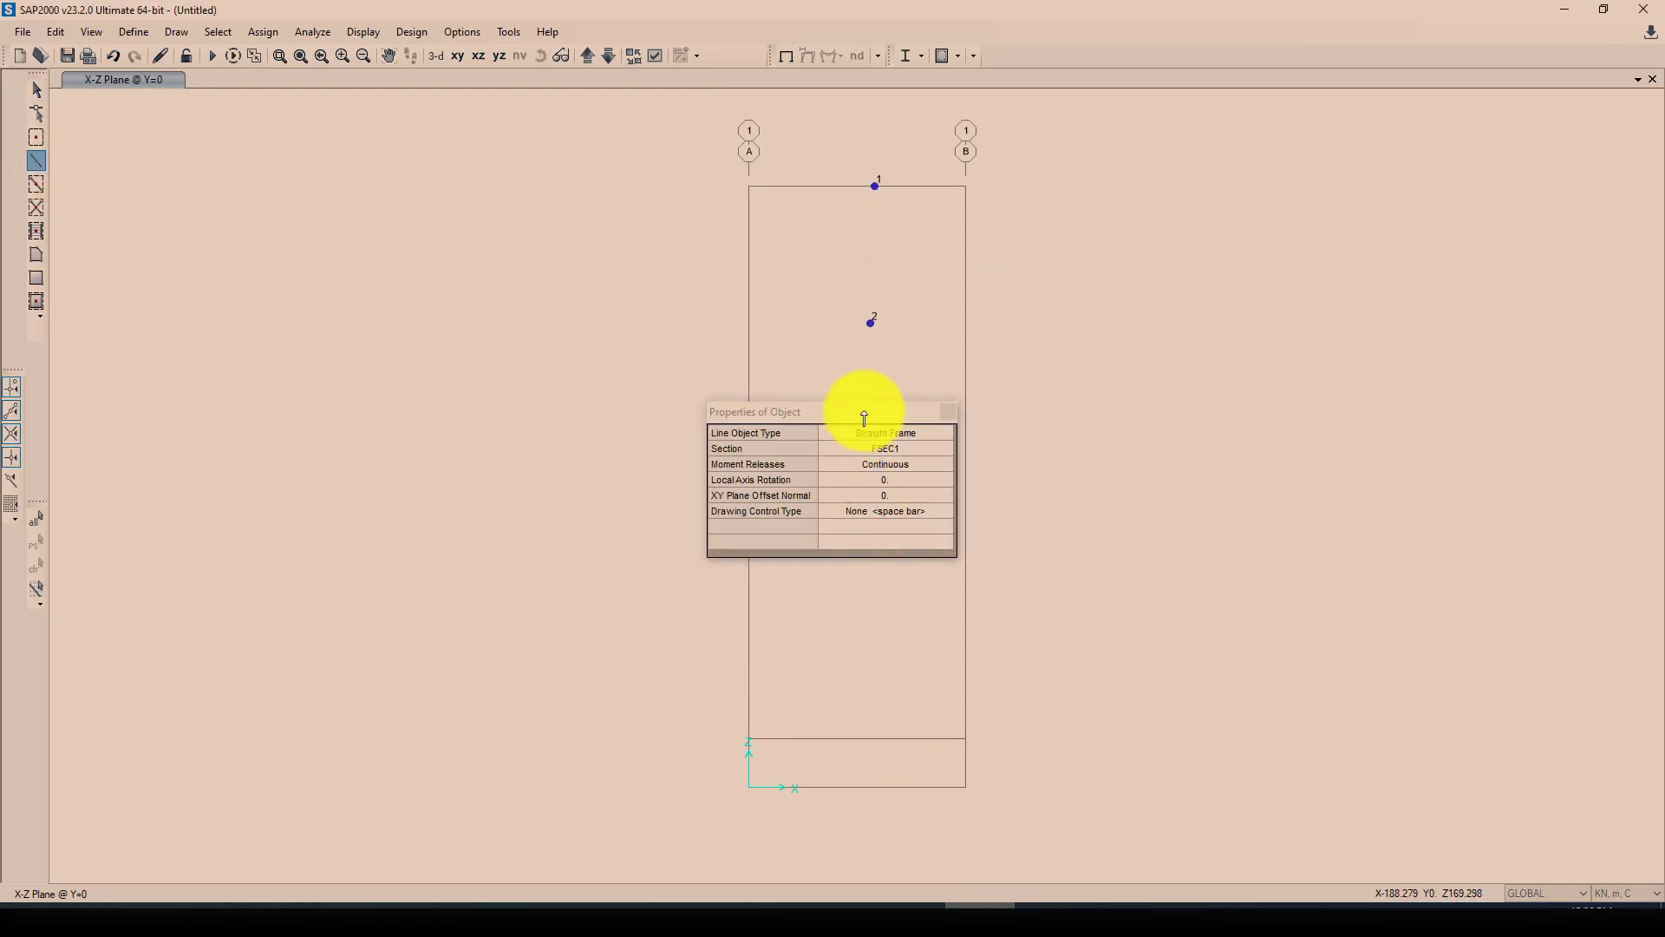
left_click_drag(803, 406, 437, 360)
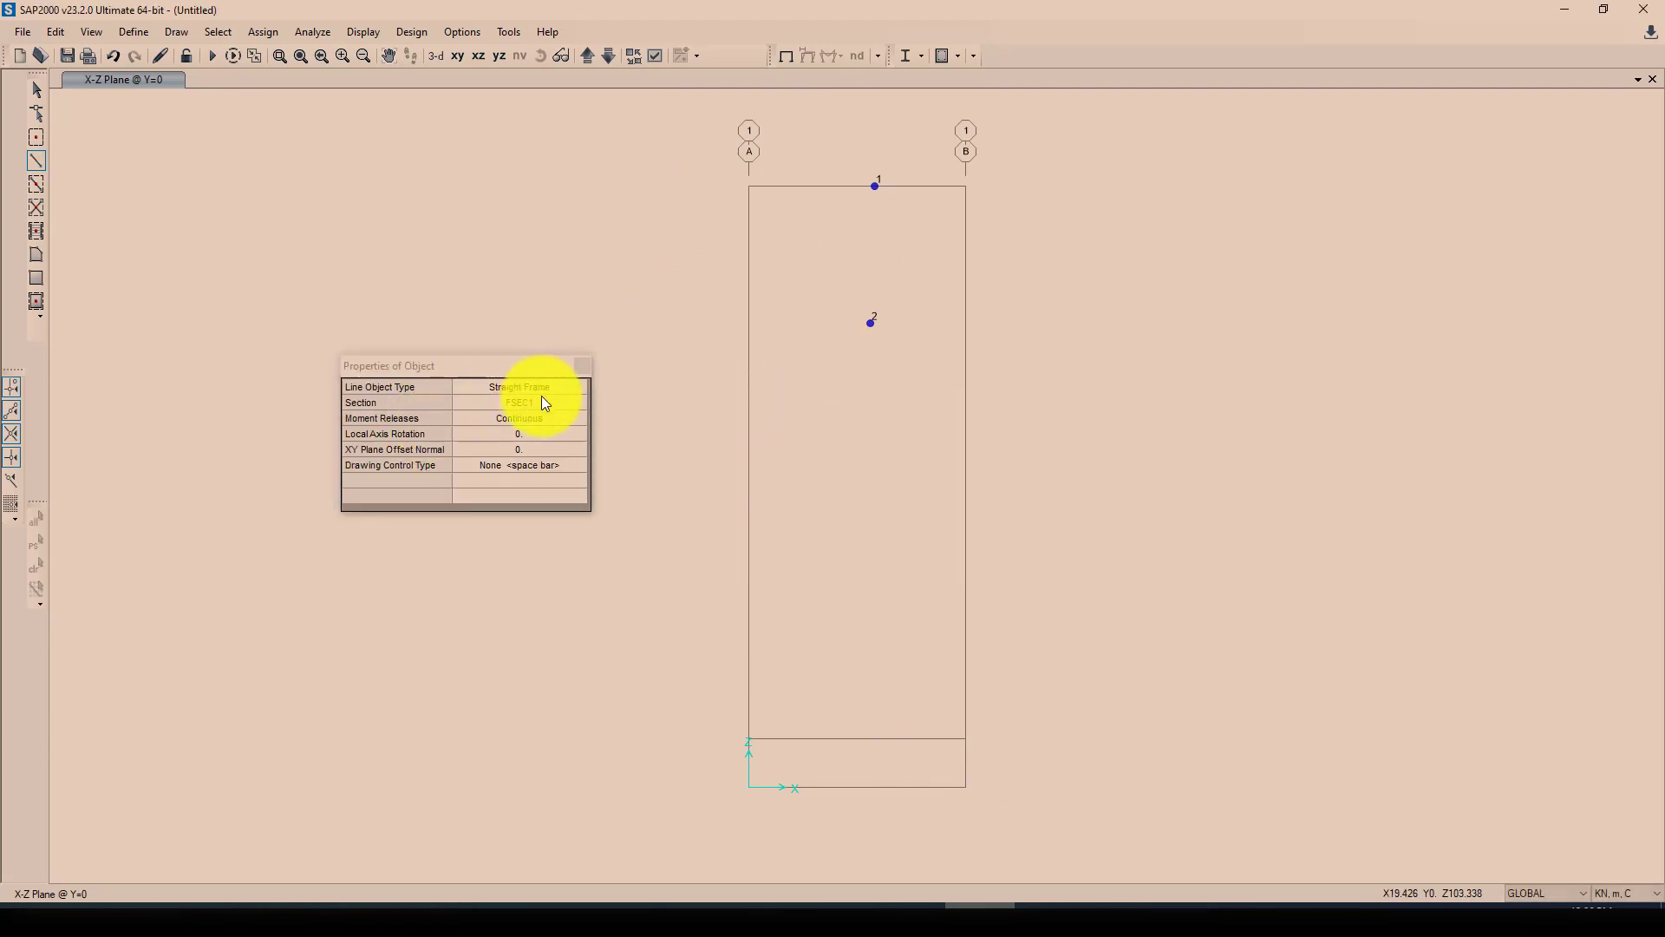
left_click(541, 387)
left_click(571, 389)
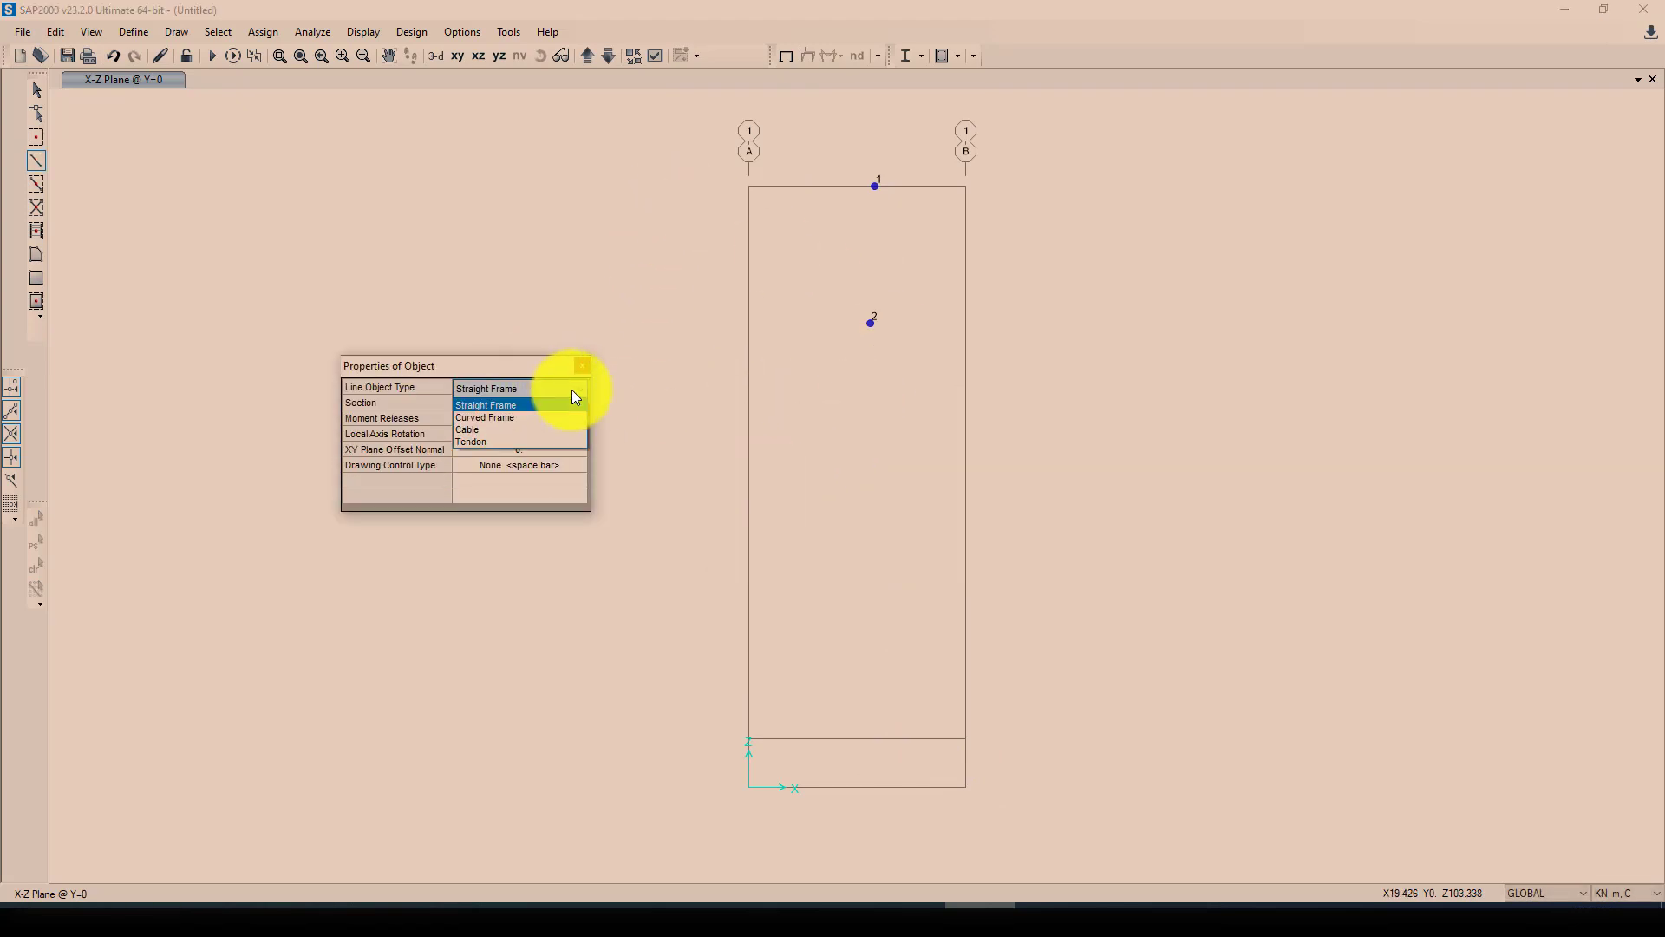
left_click(512, 418)
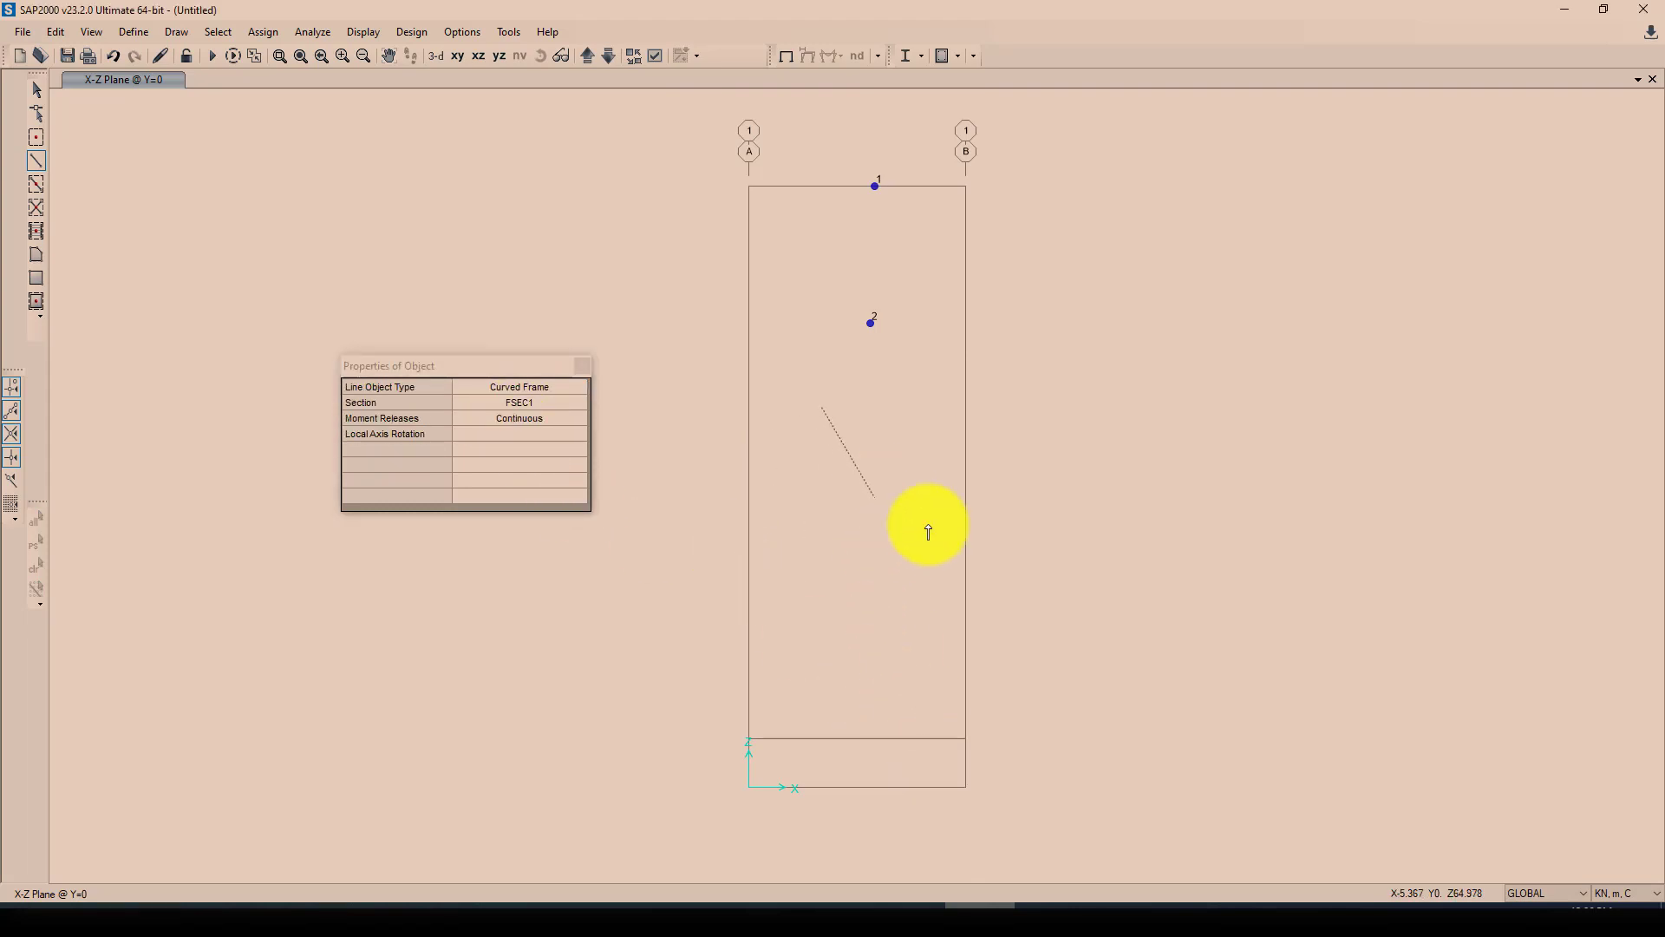
left_click(964, 785)
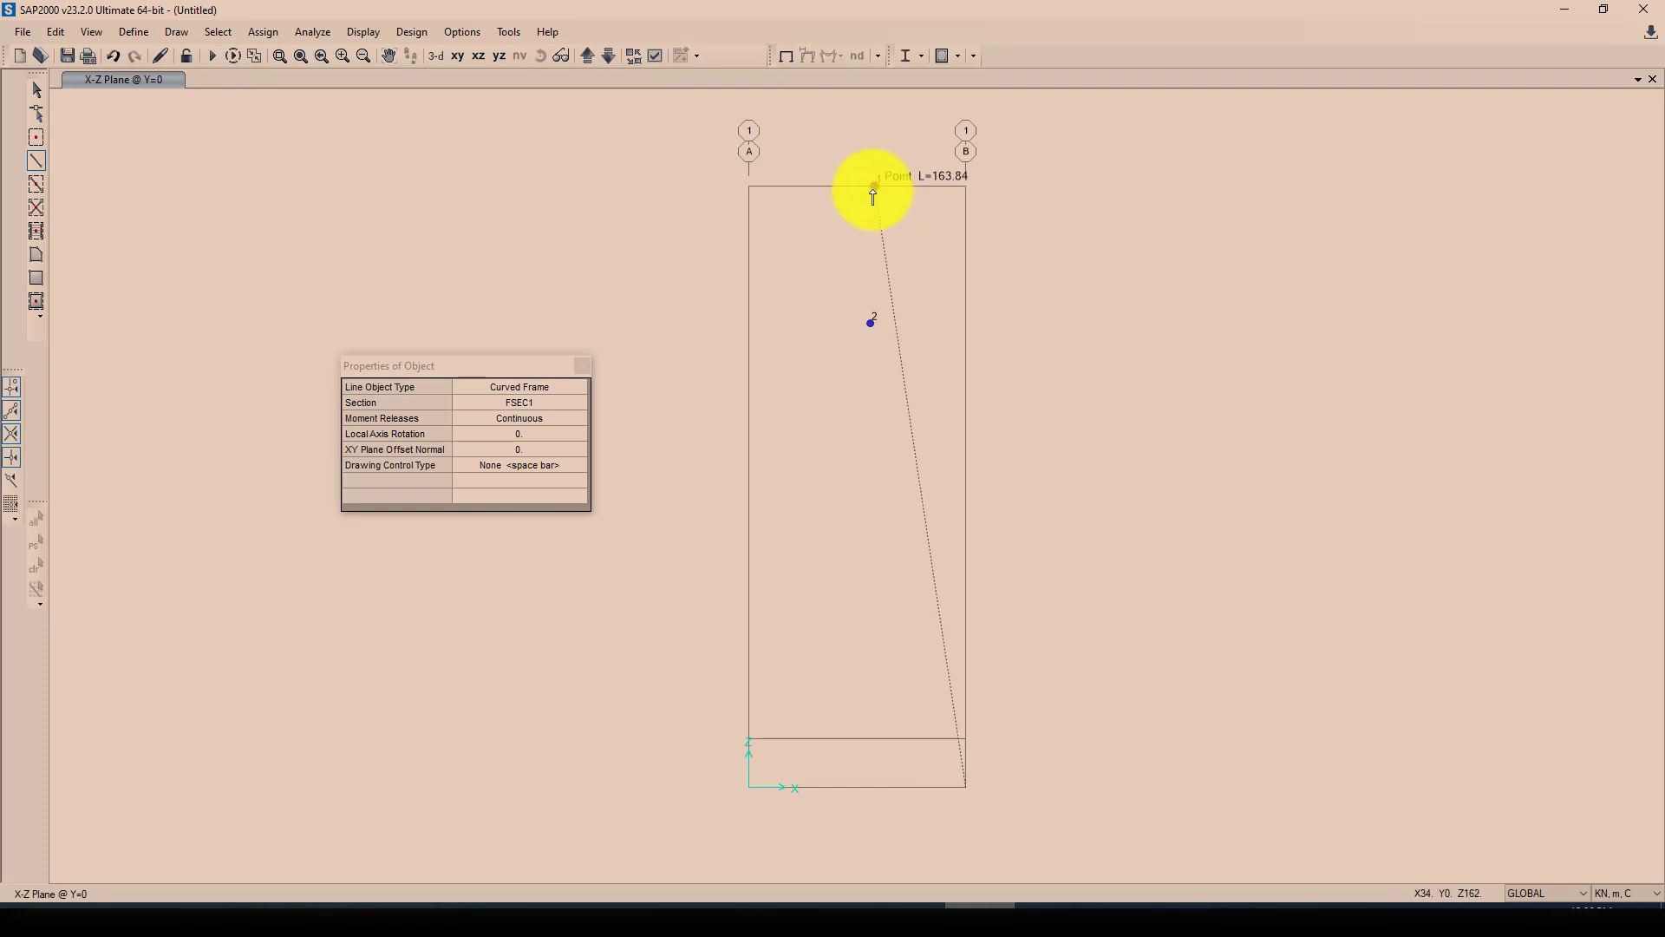
left_click(875, 186)
key("Return")
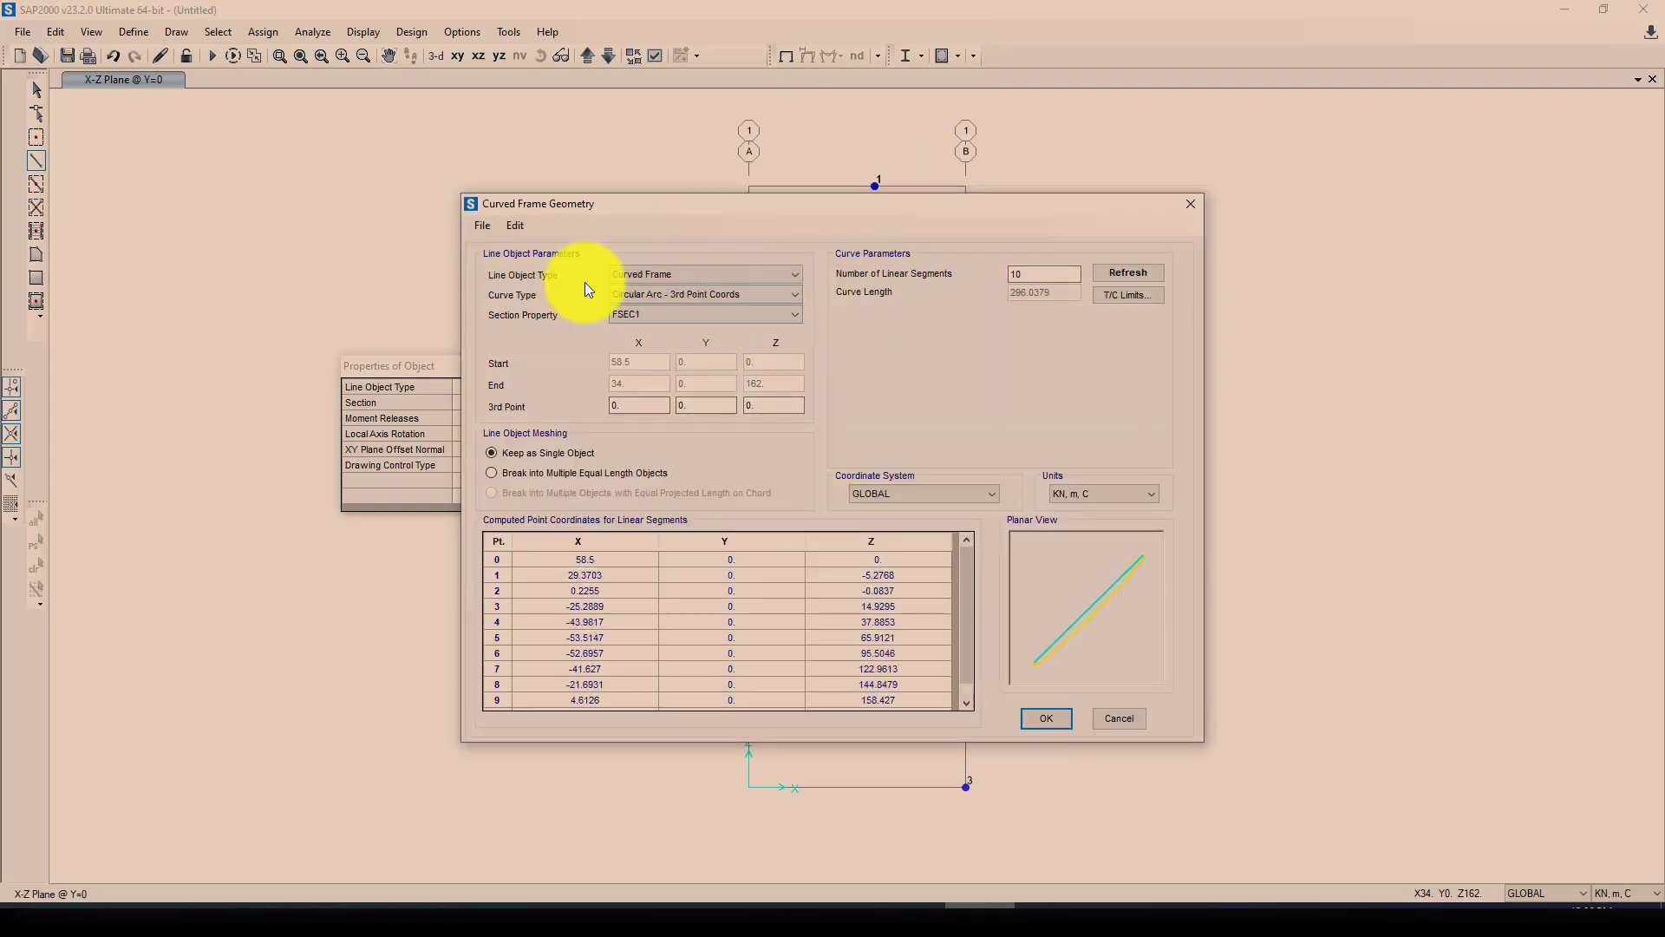
- Make the curve a parabolic arc through joint 2, broken into 10 equal-length frames
left_click(707, 294)
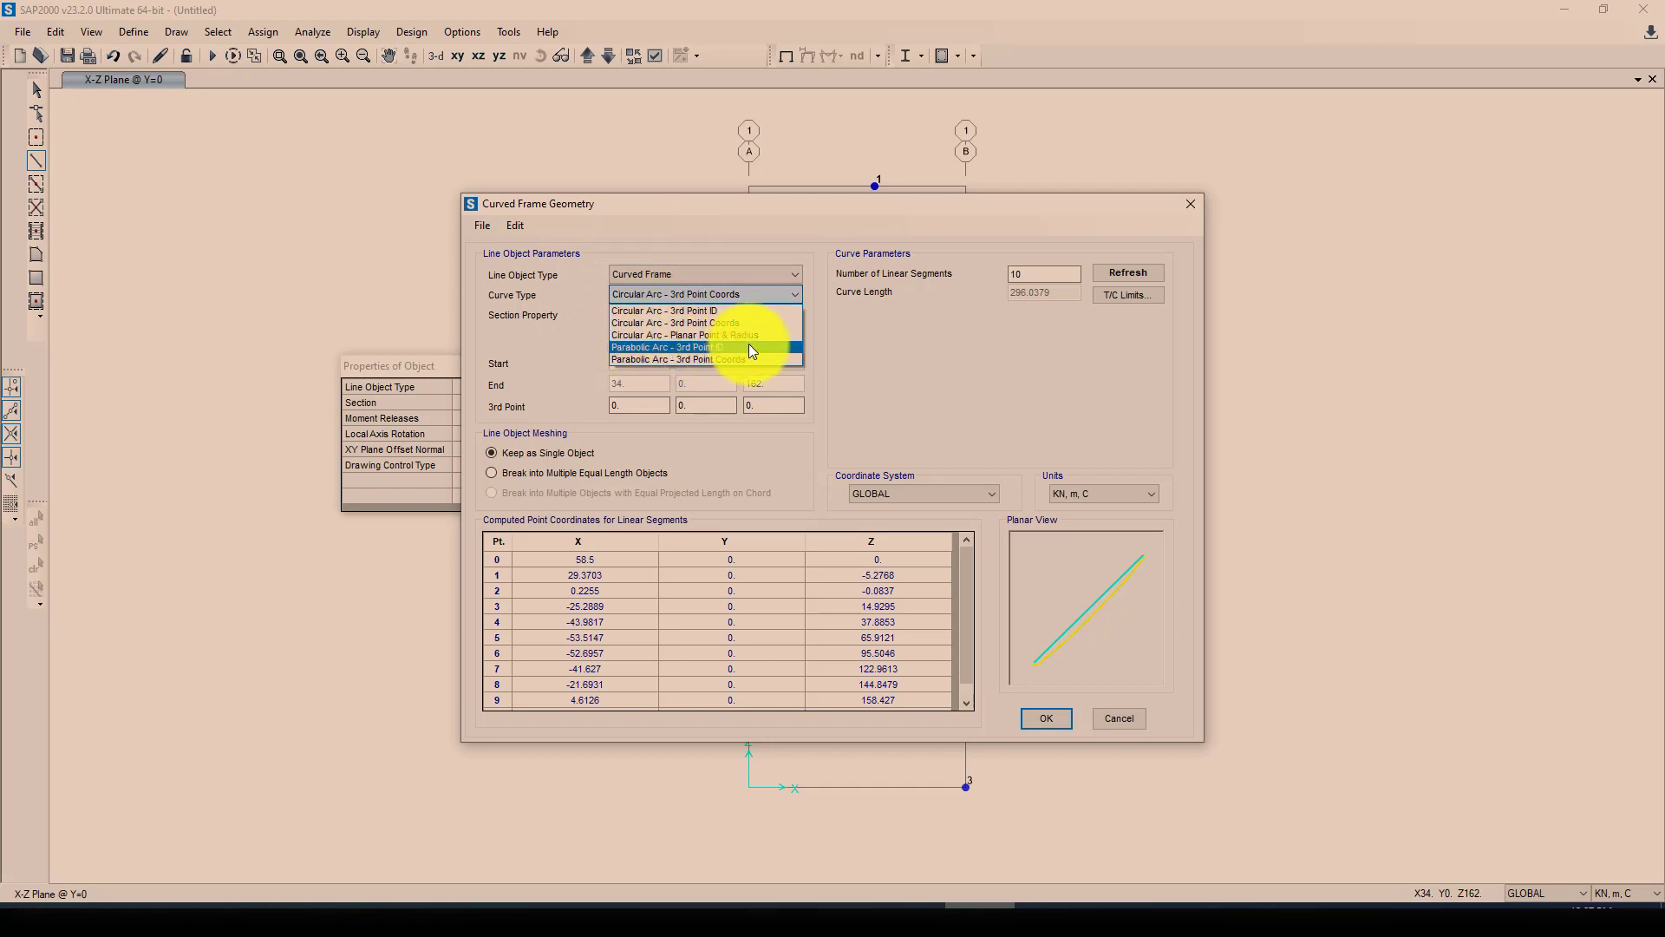
left_click(749, 349)
left_click_drag(820, 215, 521, 366)
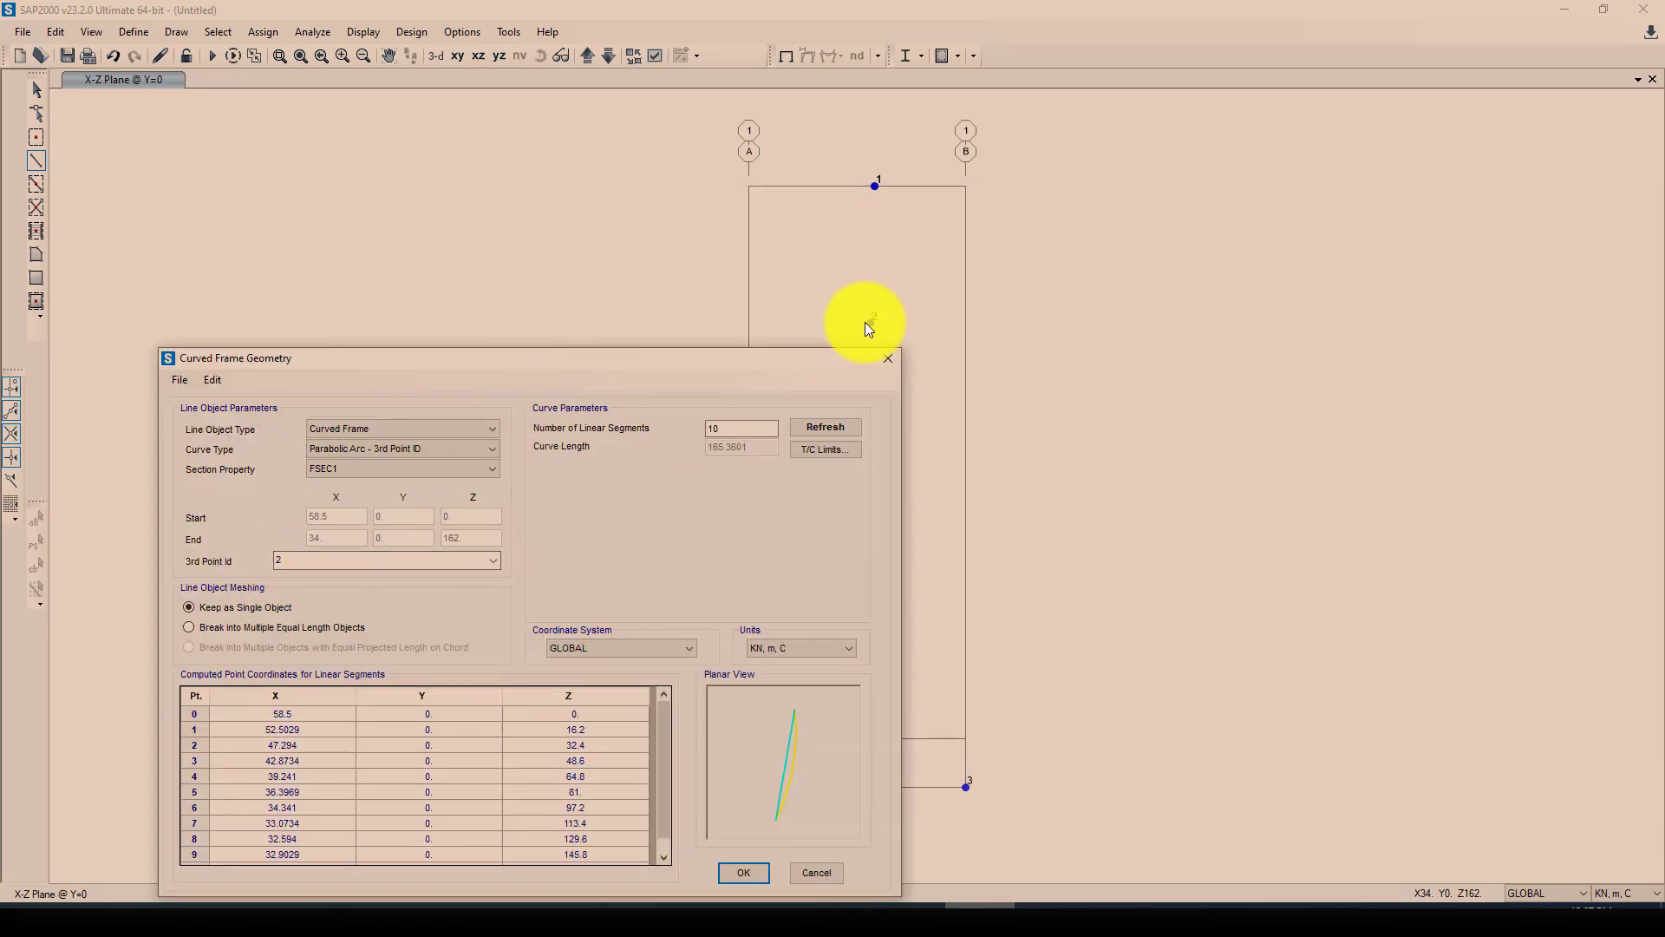
left_click_drag(637, 357, 725, 145)
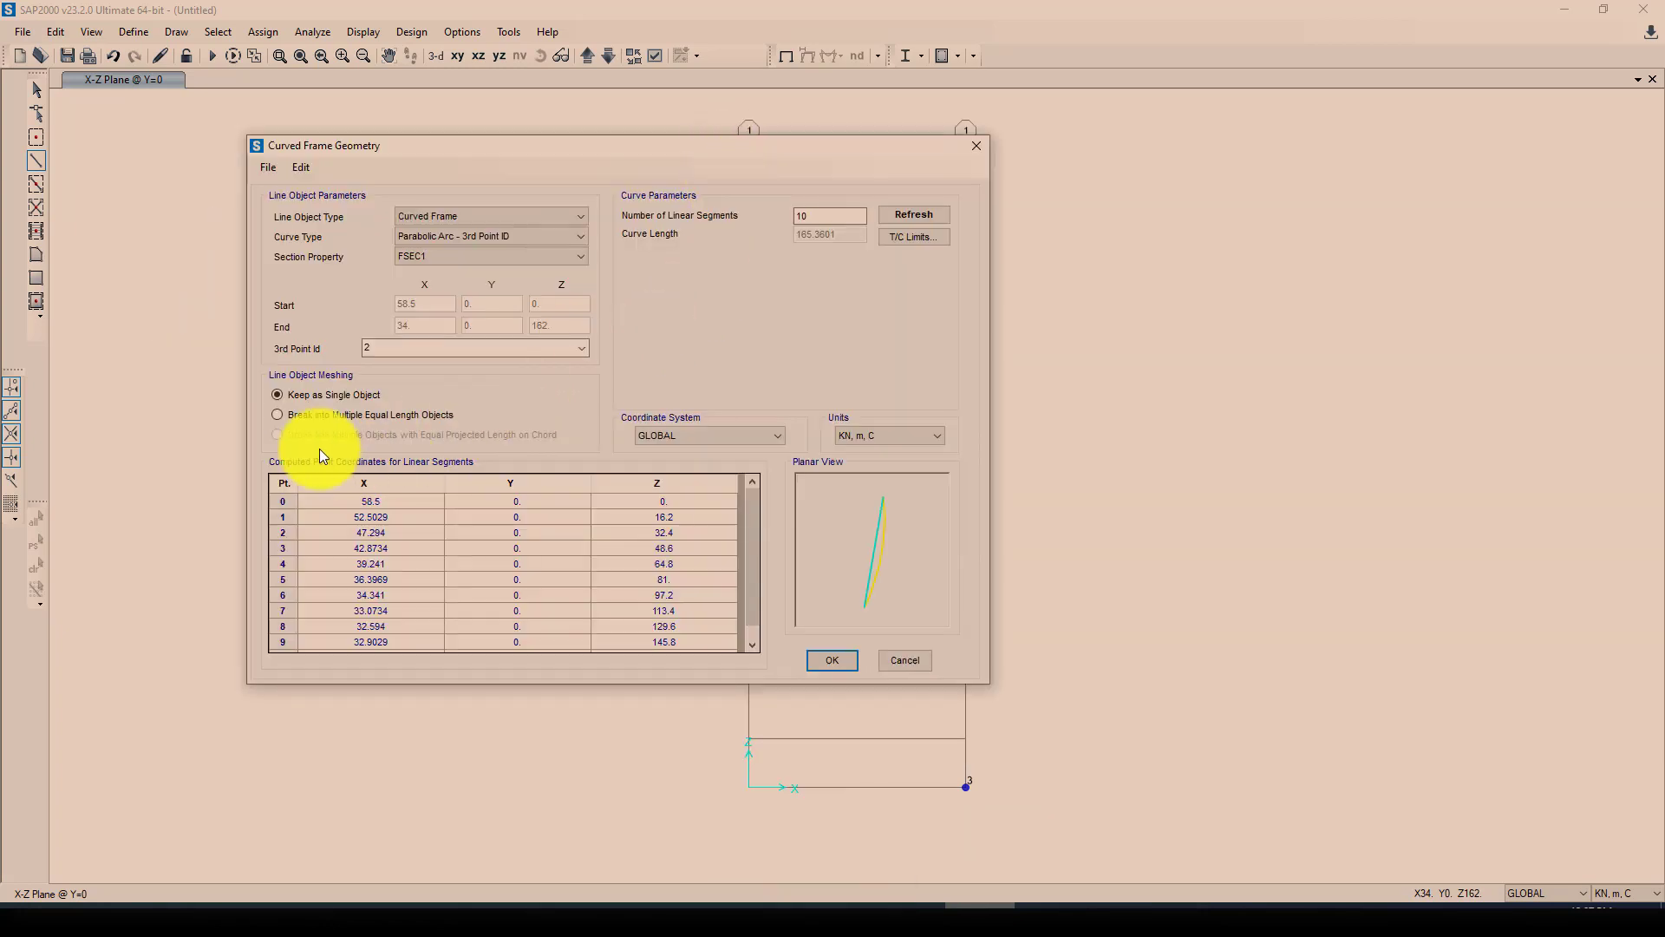
left_click(278, 414)
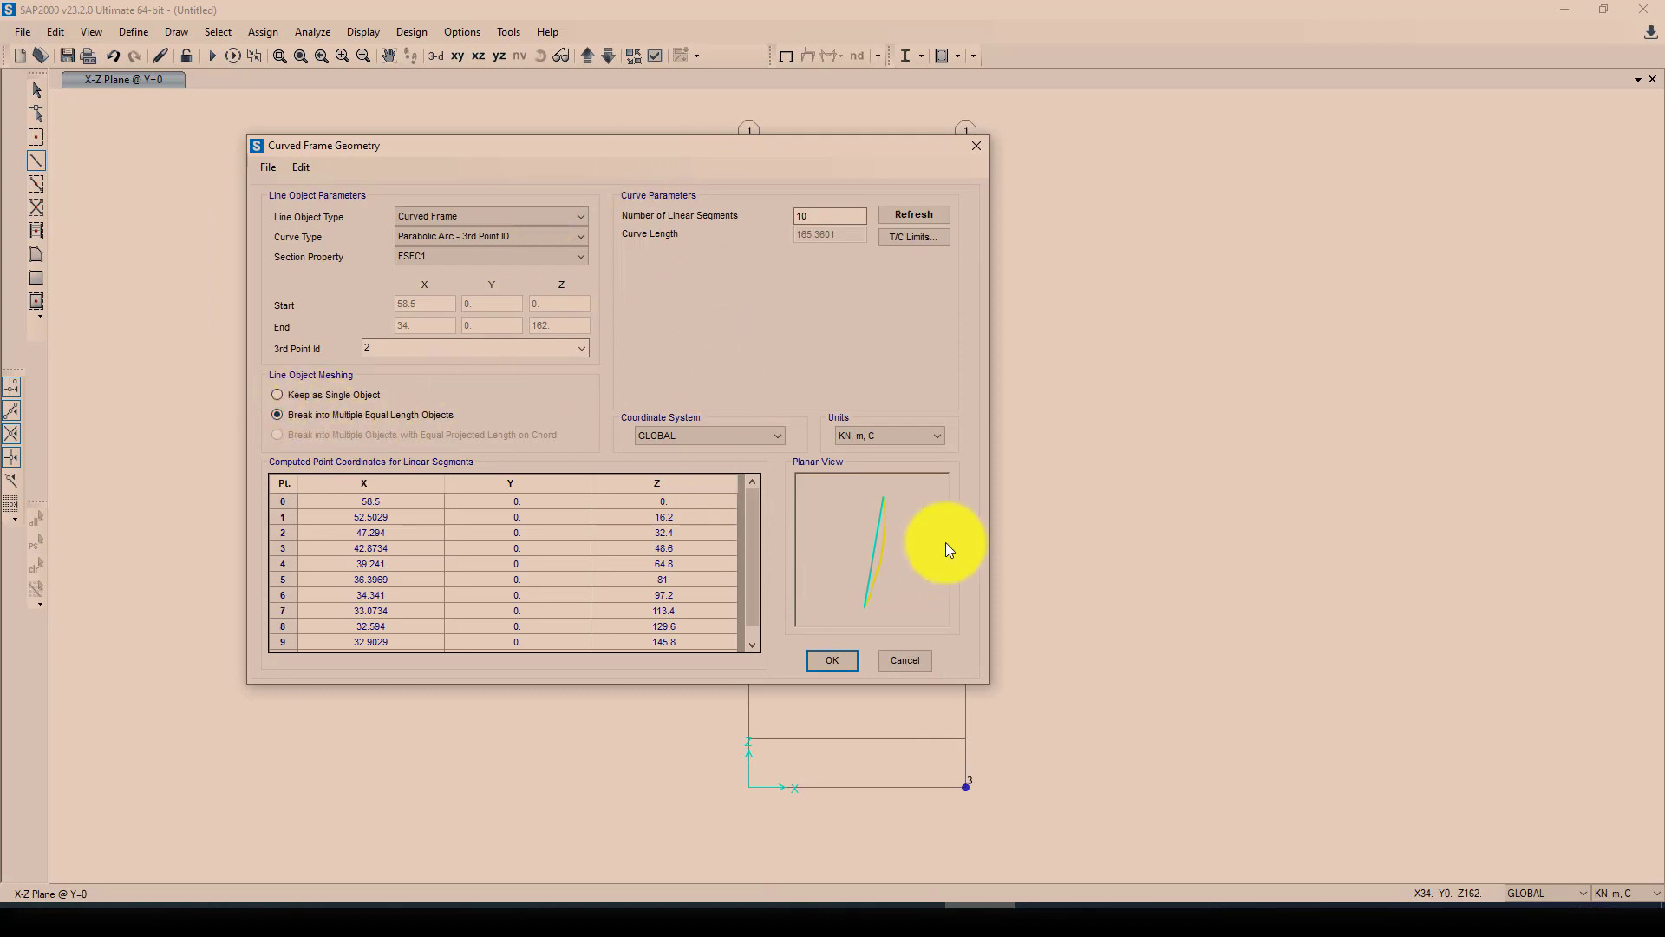
left_click(829, 660)
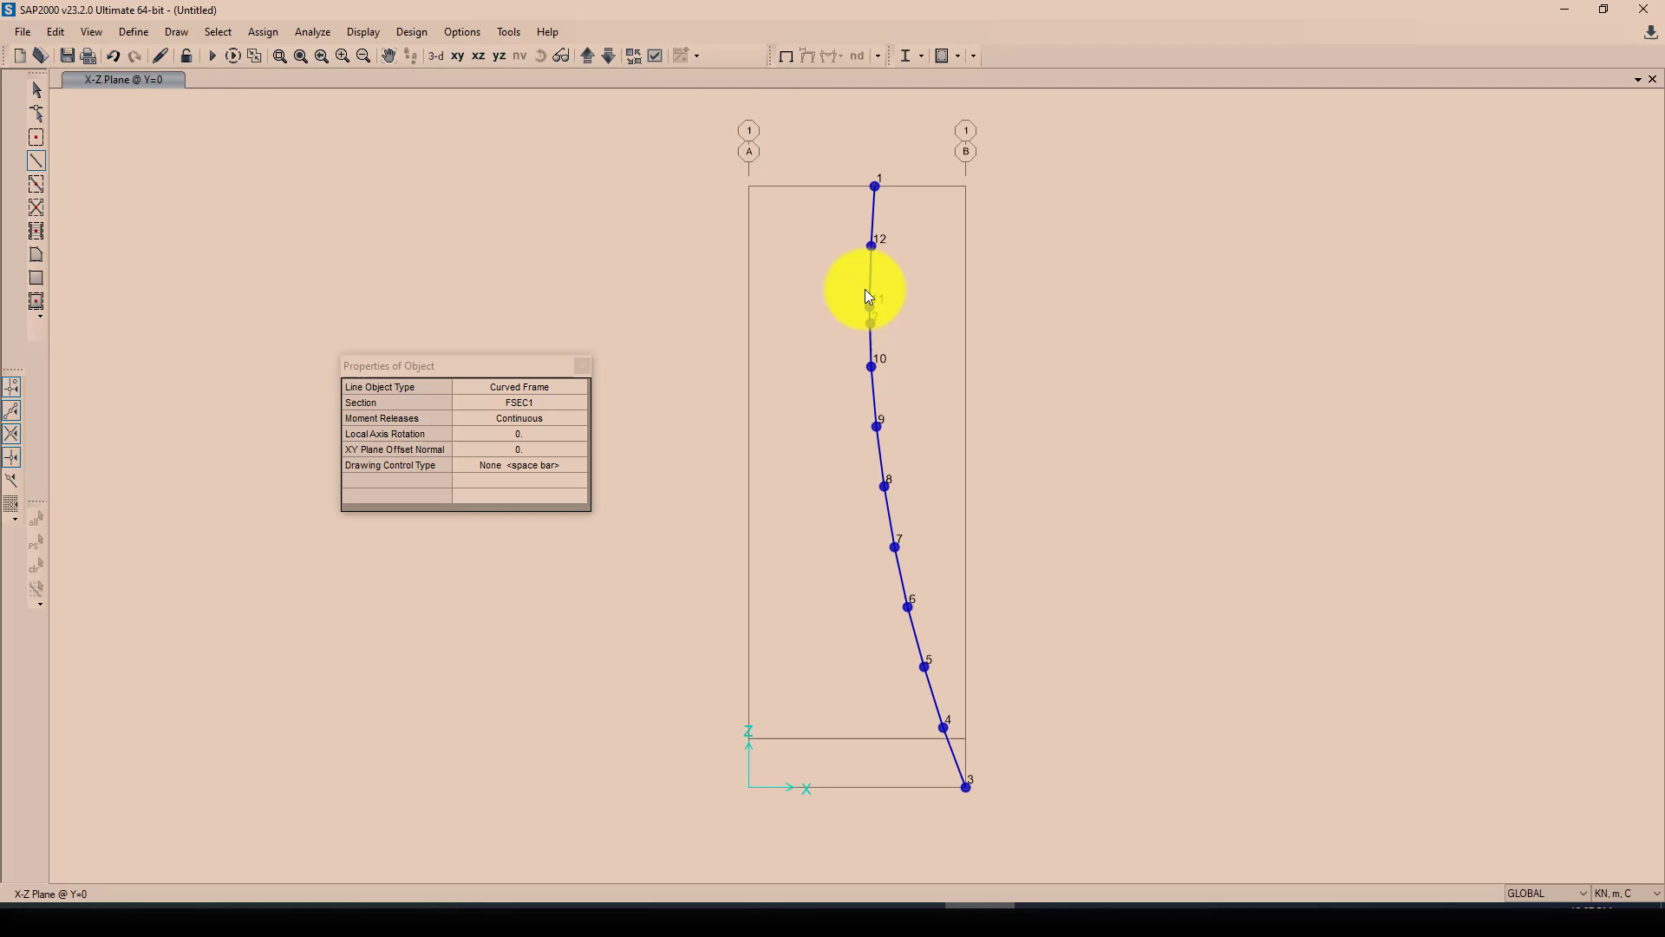
left_click(37, 91)
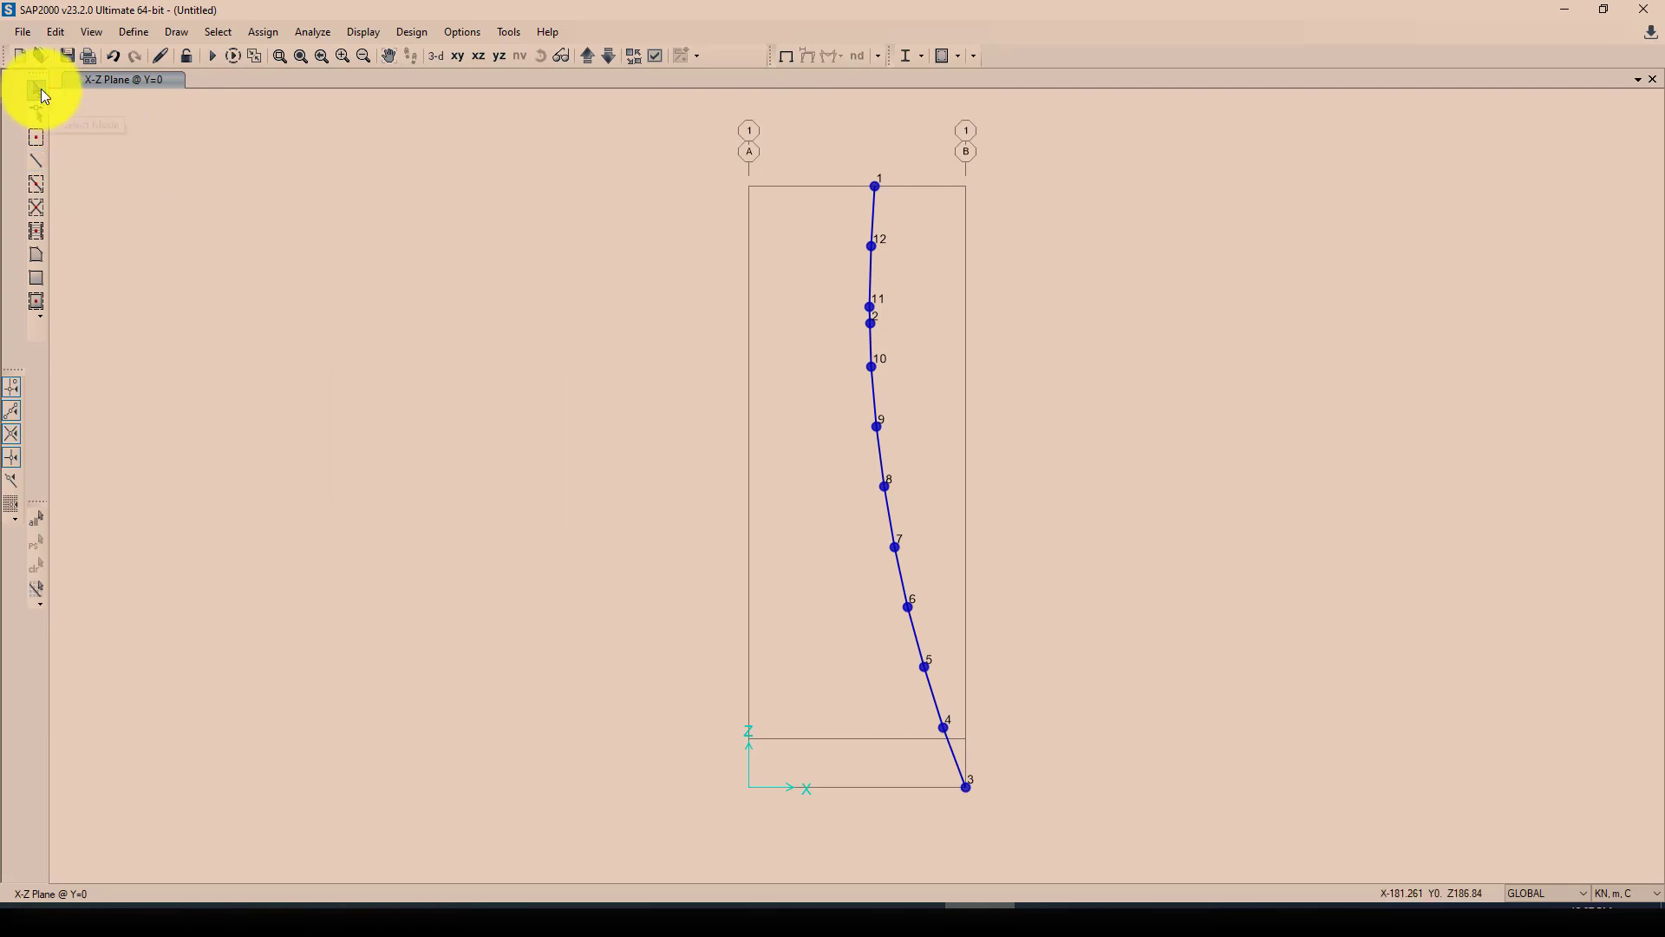
- Delete the leftover joint 2
left_click(880, 330)
right_click(881, 332)
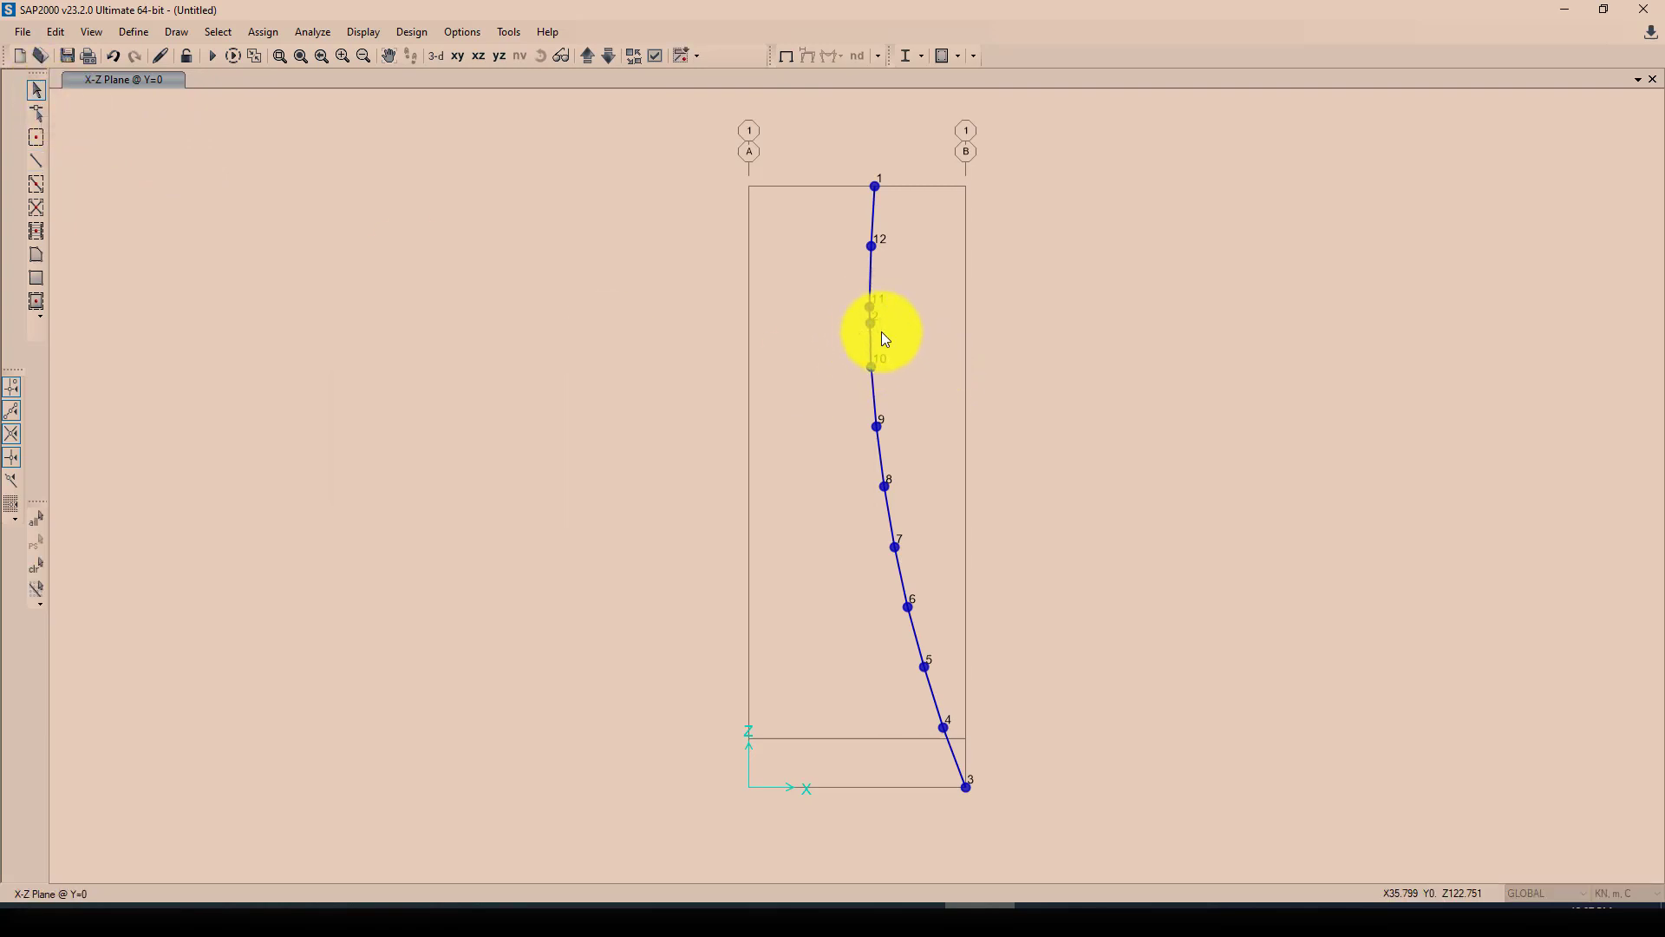
key("Delete")
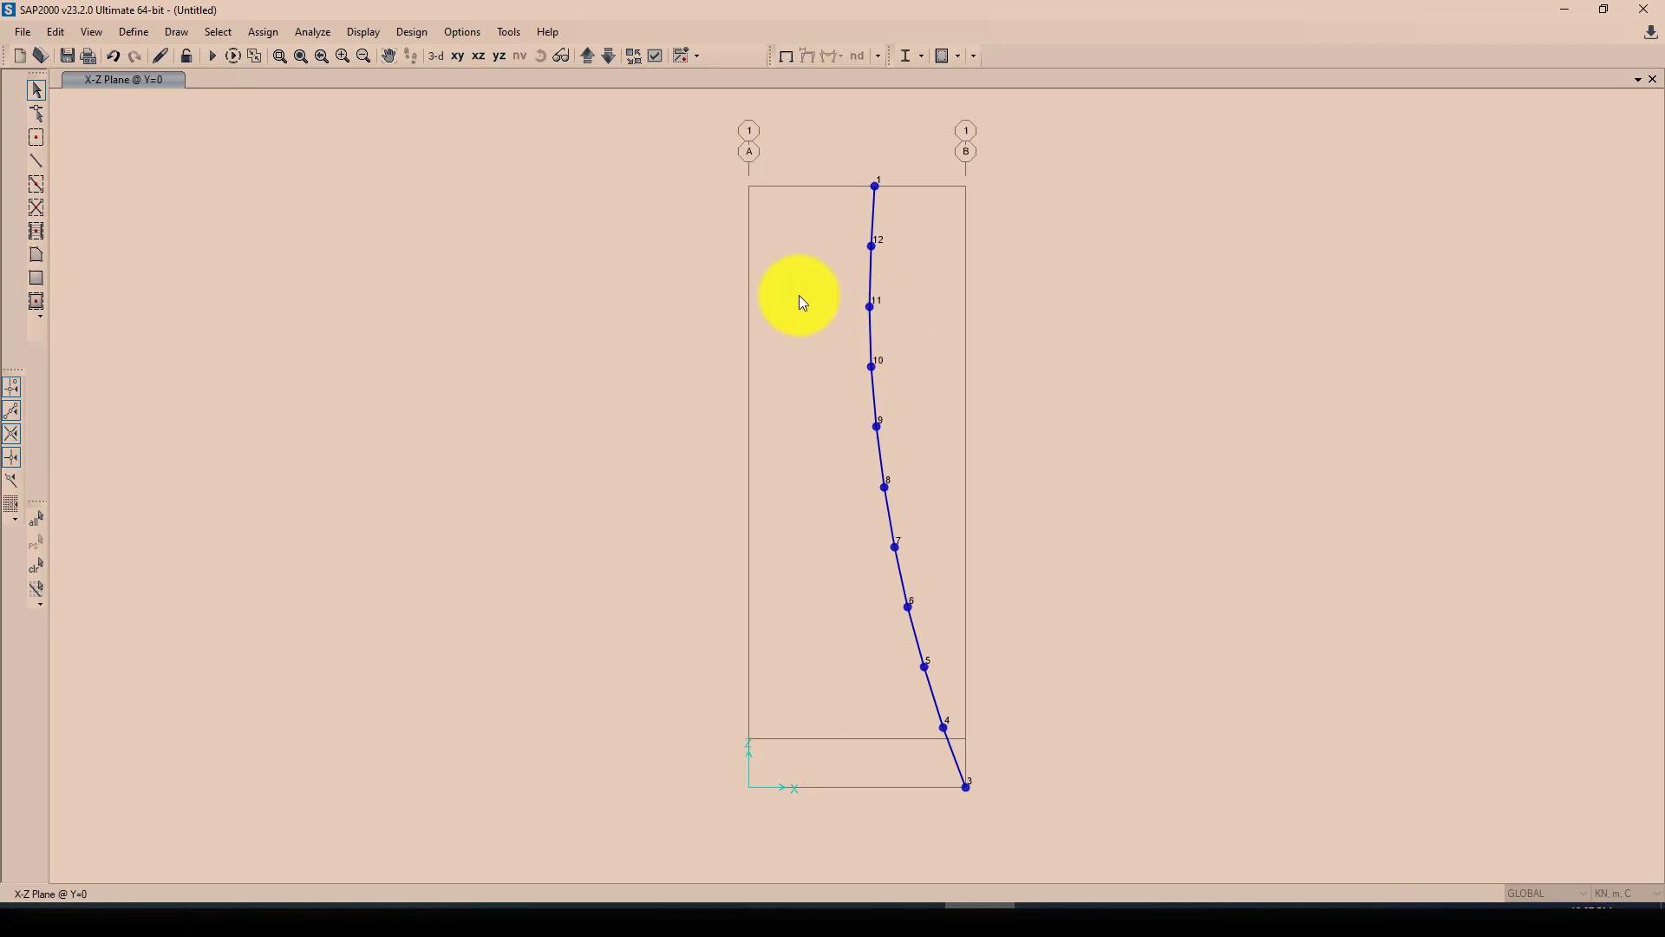
- Draw a straight horizontal frame at Z 13 between the right and left grid lines
left_click(34, 160)
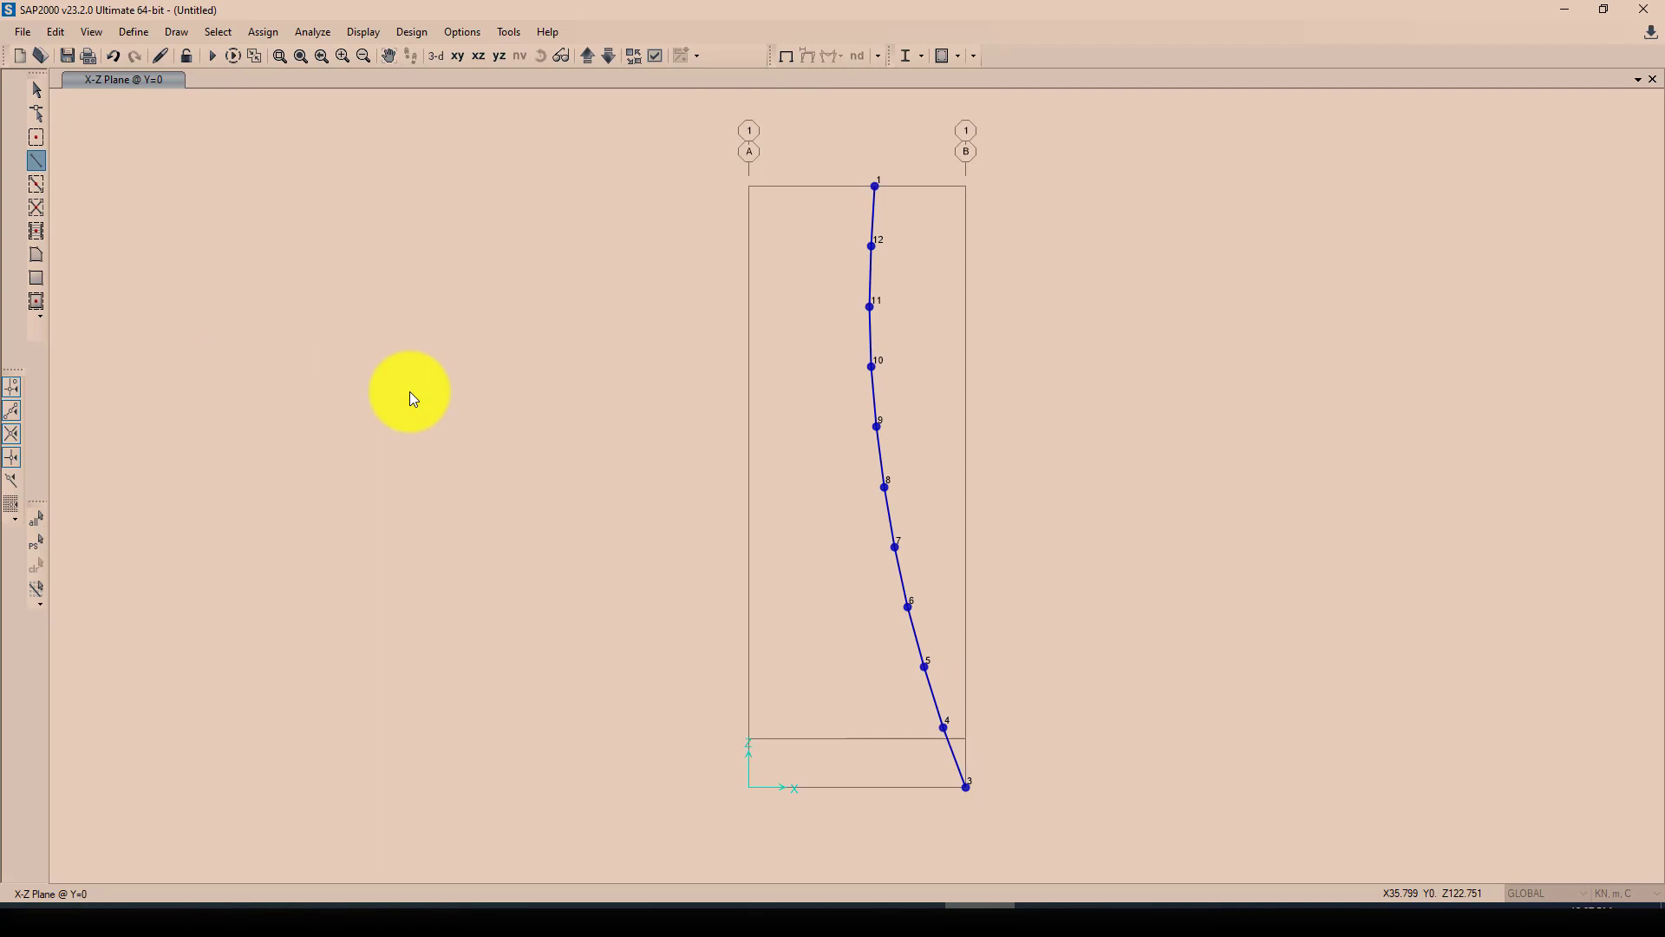
left_click(572, 387)
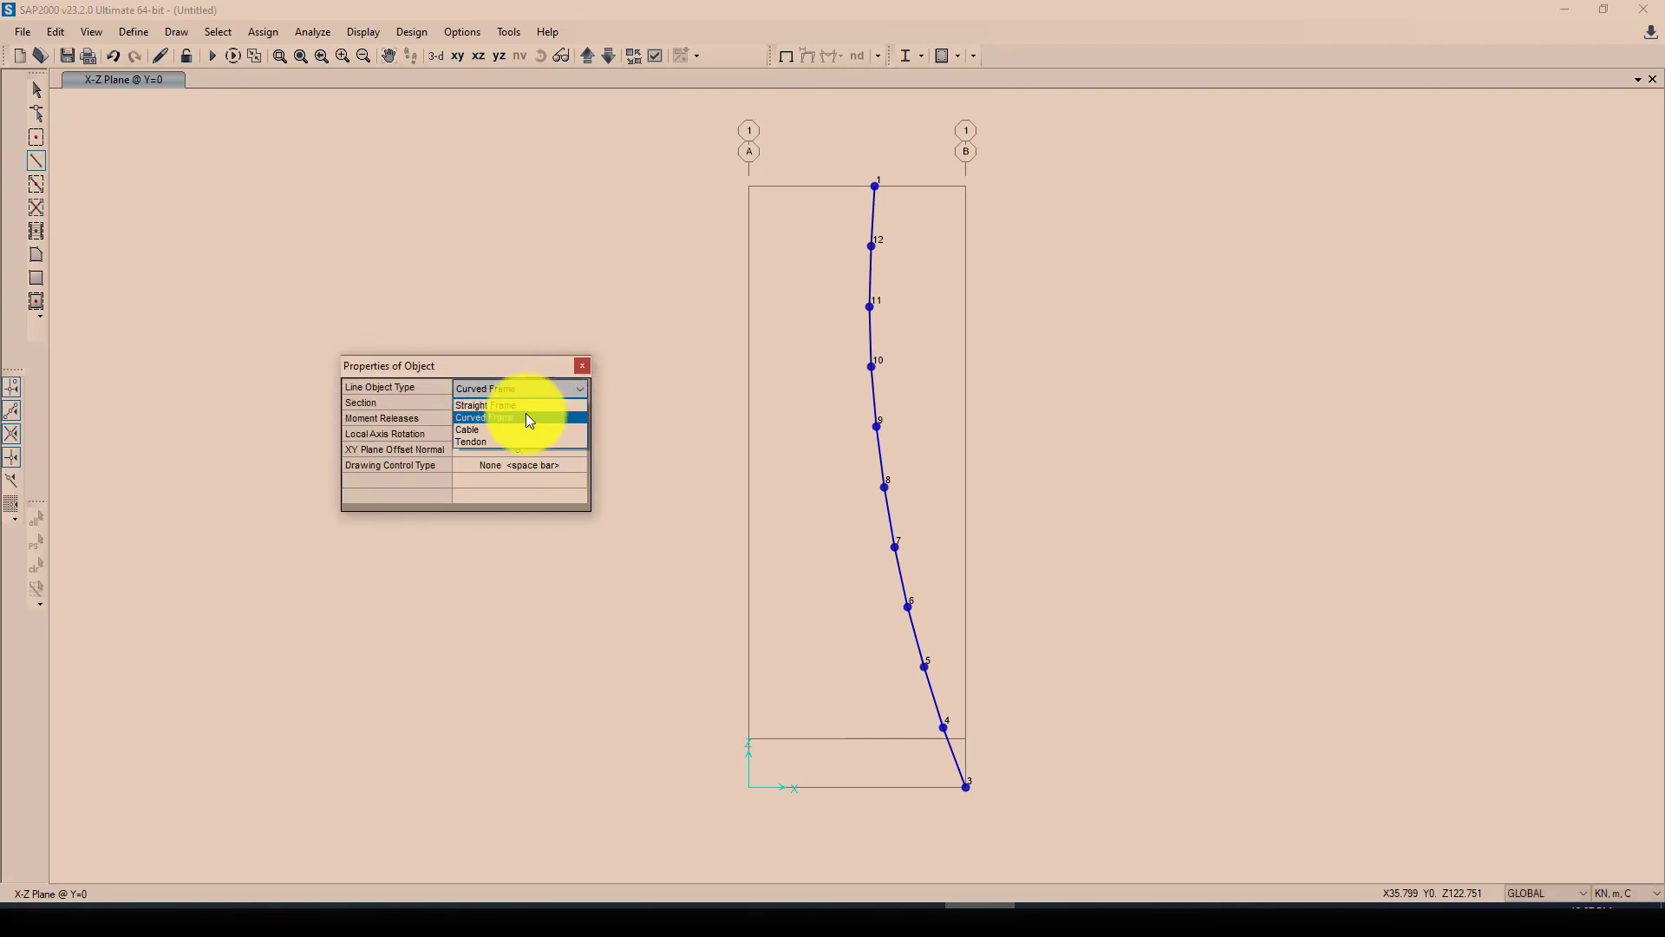
left_click(486, 427)
double_click(968, 761)
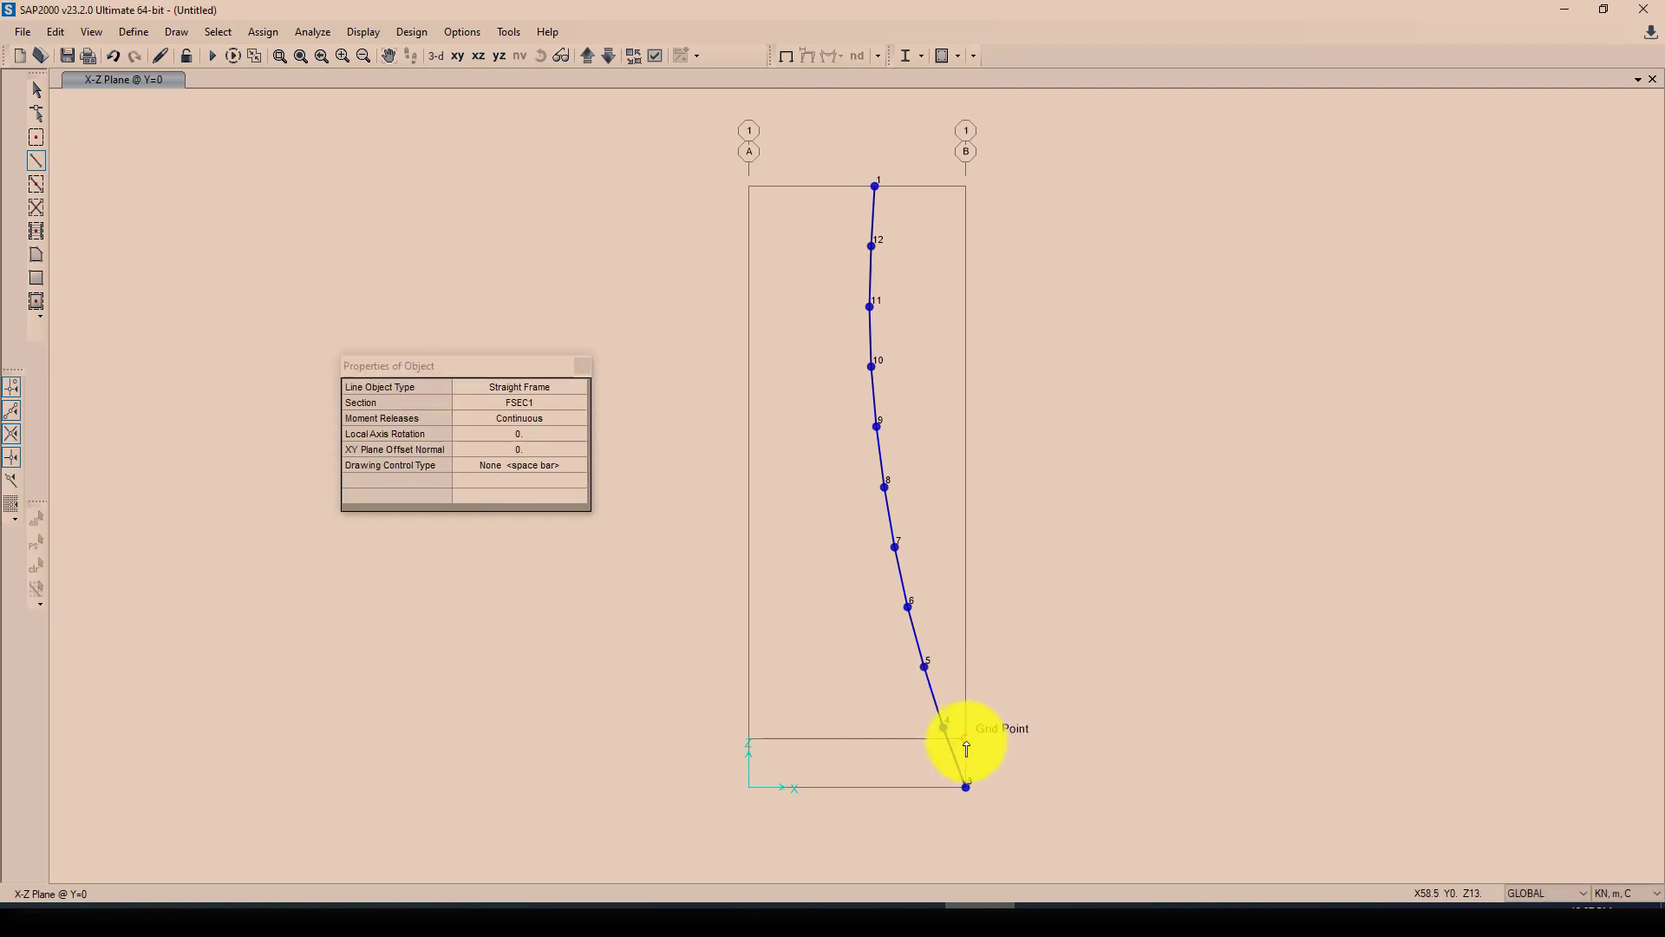
double_click(764, 693)
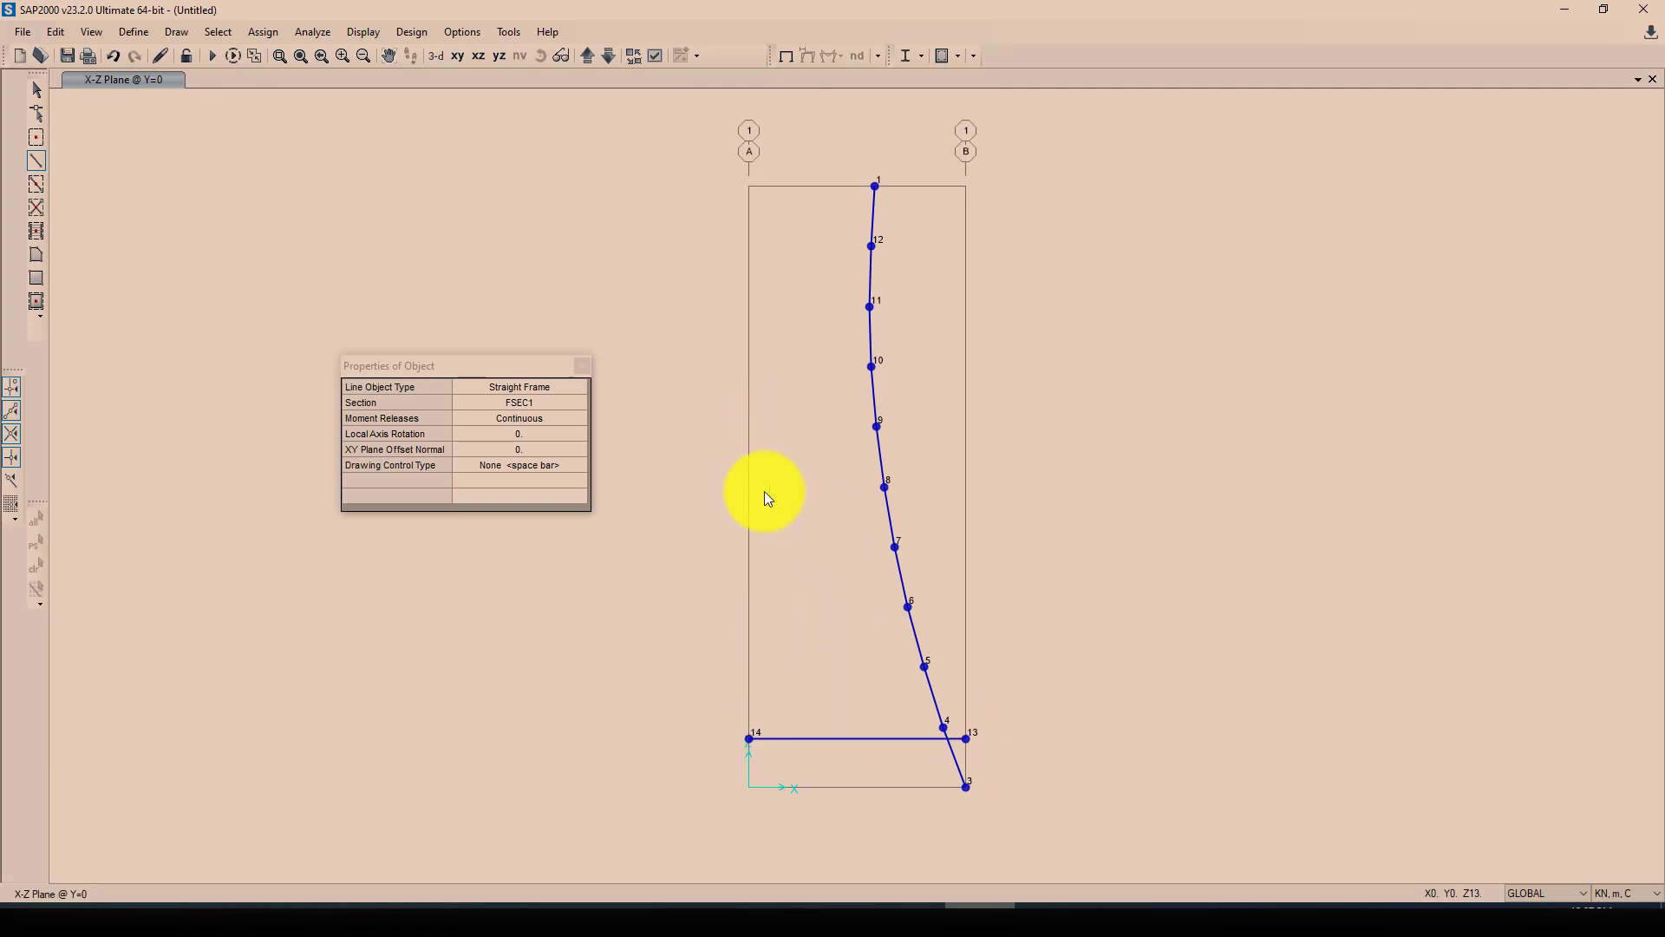
right_click(831, 491)
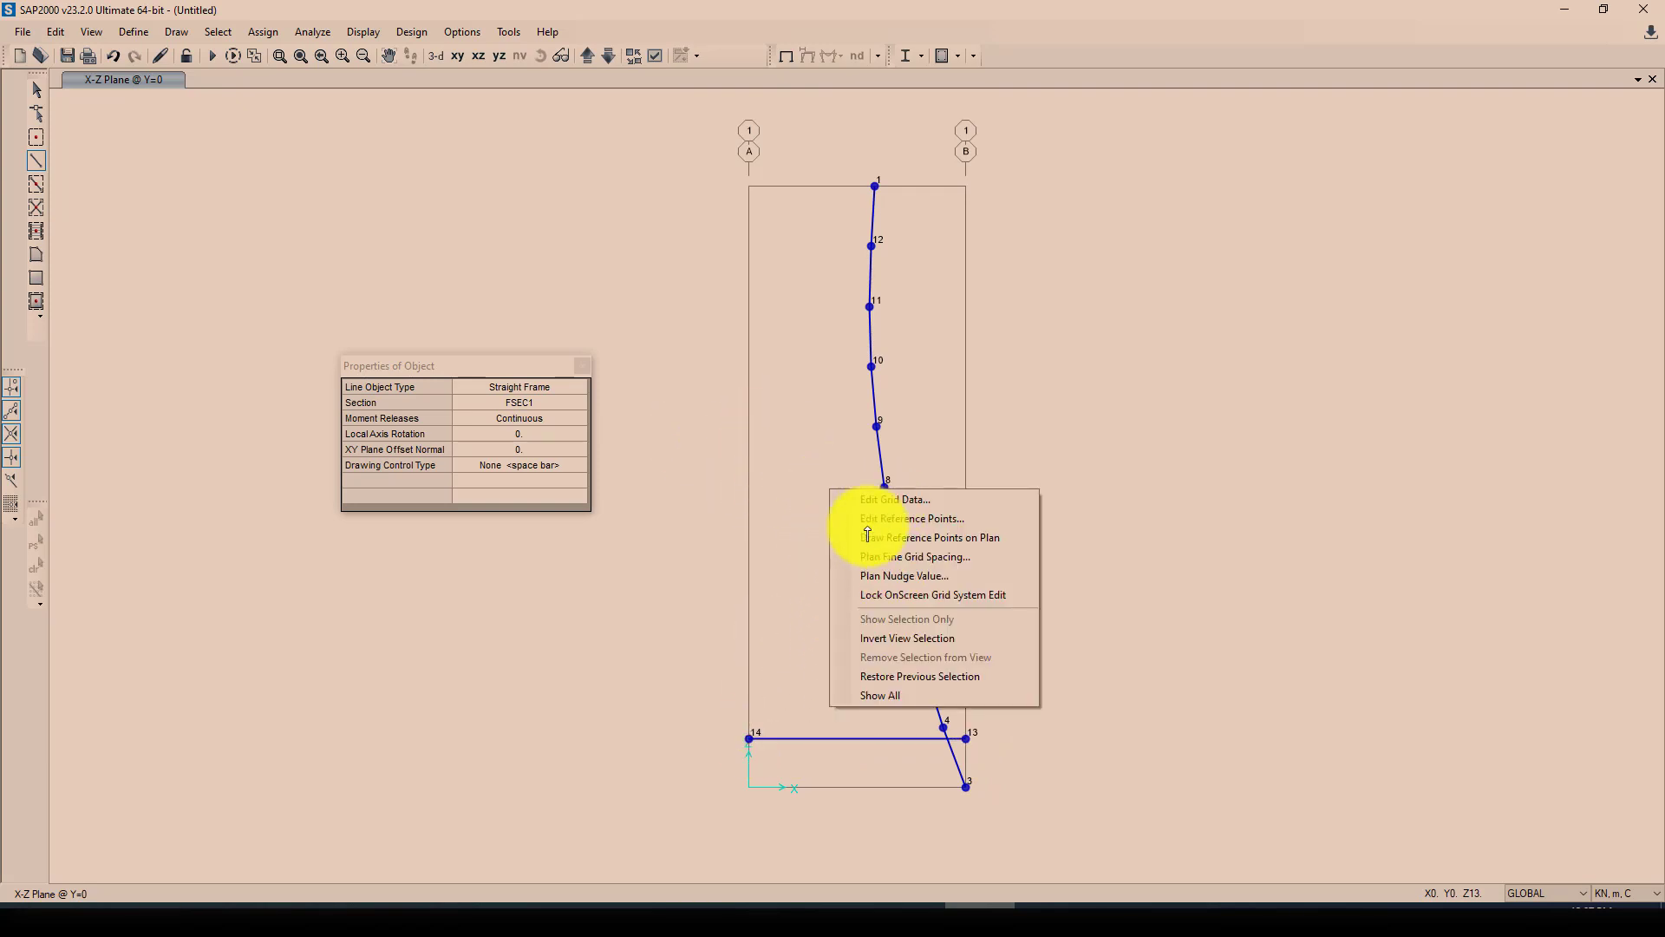
left_click(582, 366)
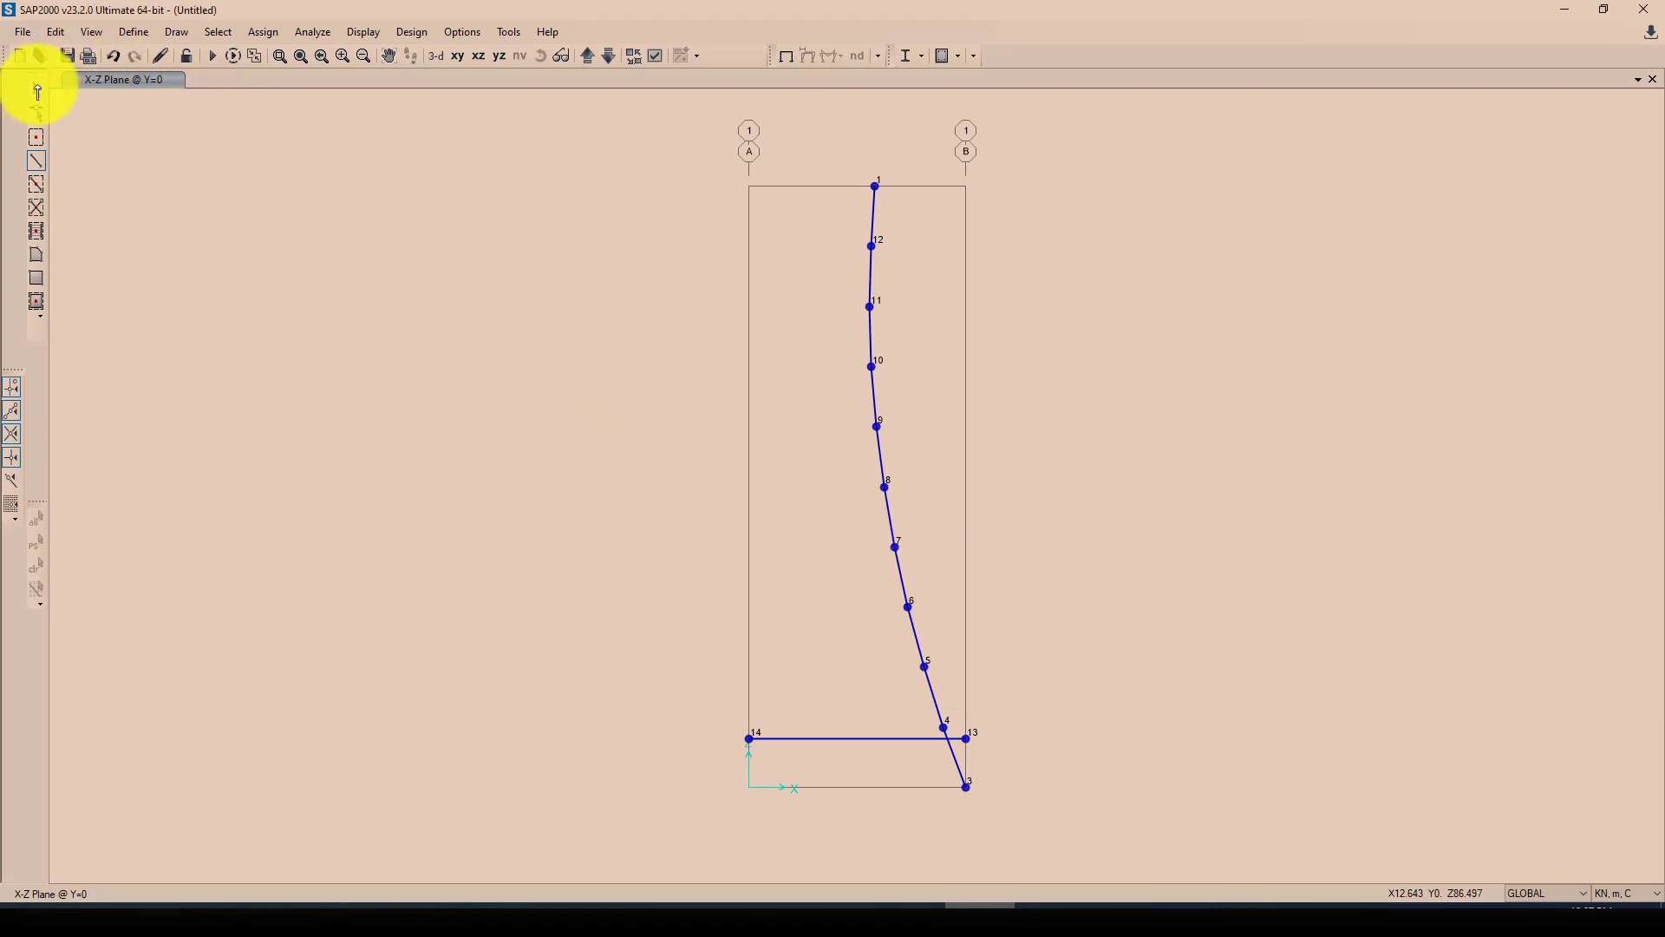
left_click(36, 89)
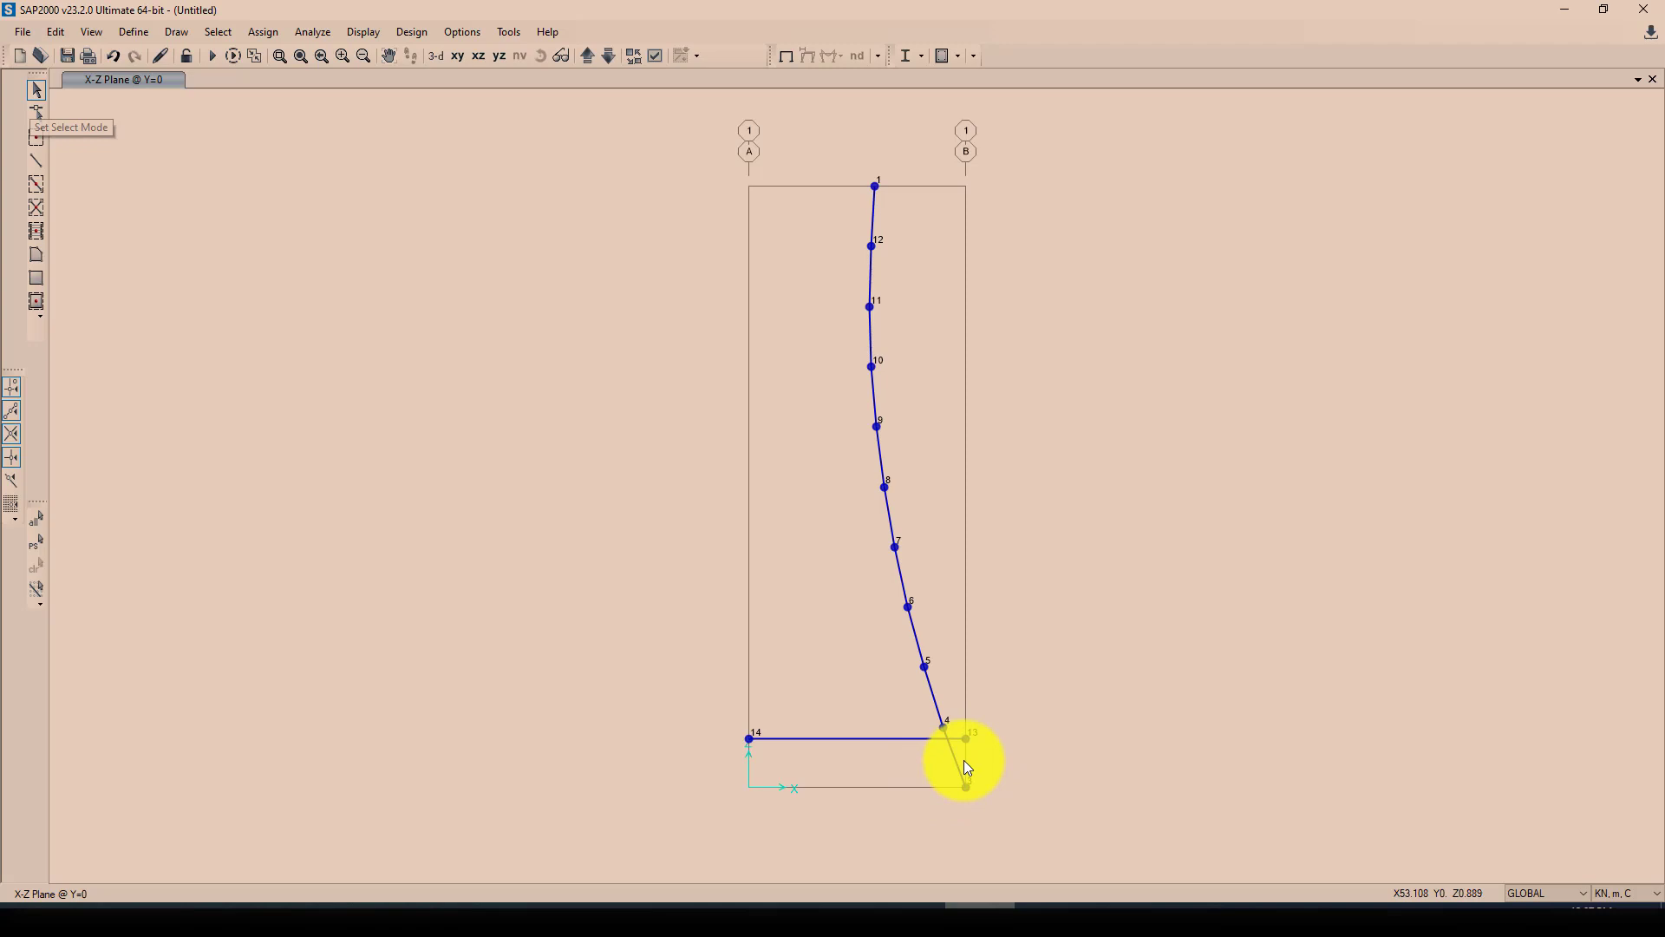
scroll(964, 760, "up", 1)
scroll(967, 730, "up", 1)
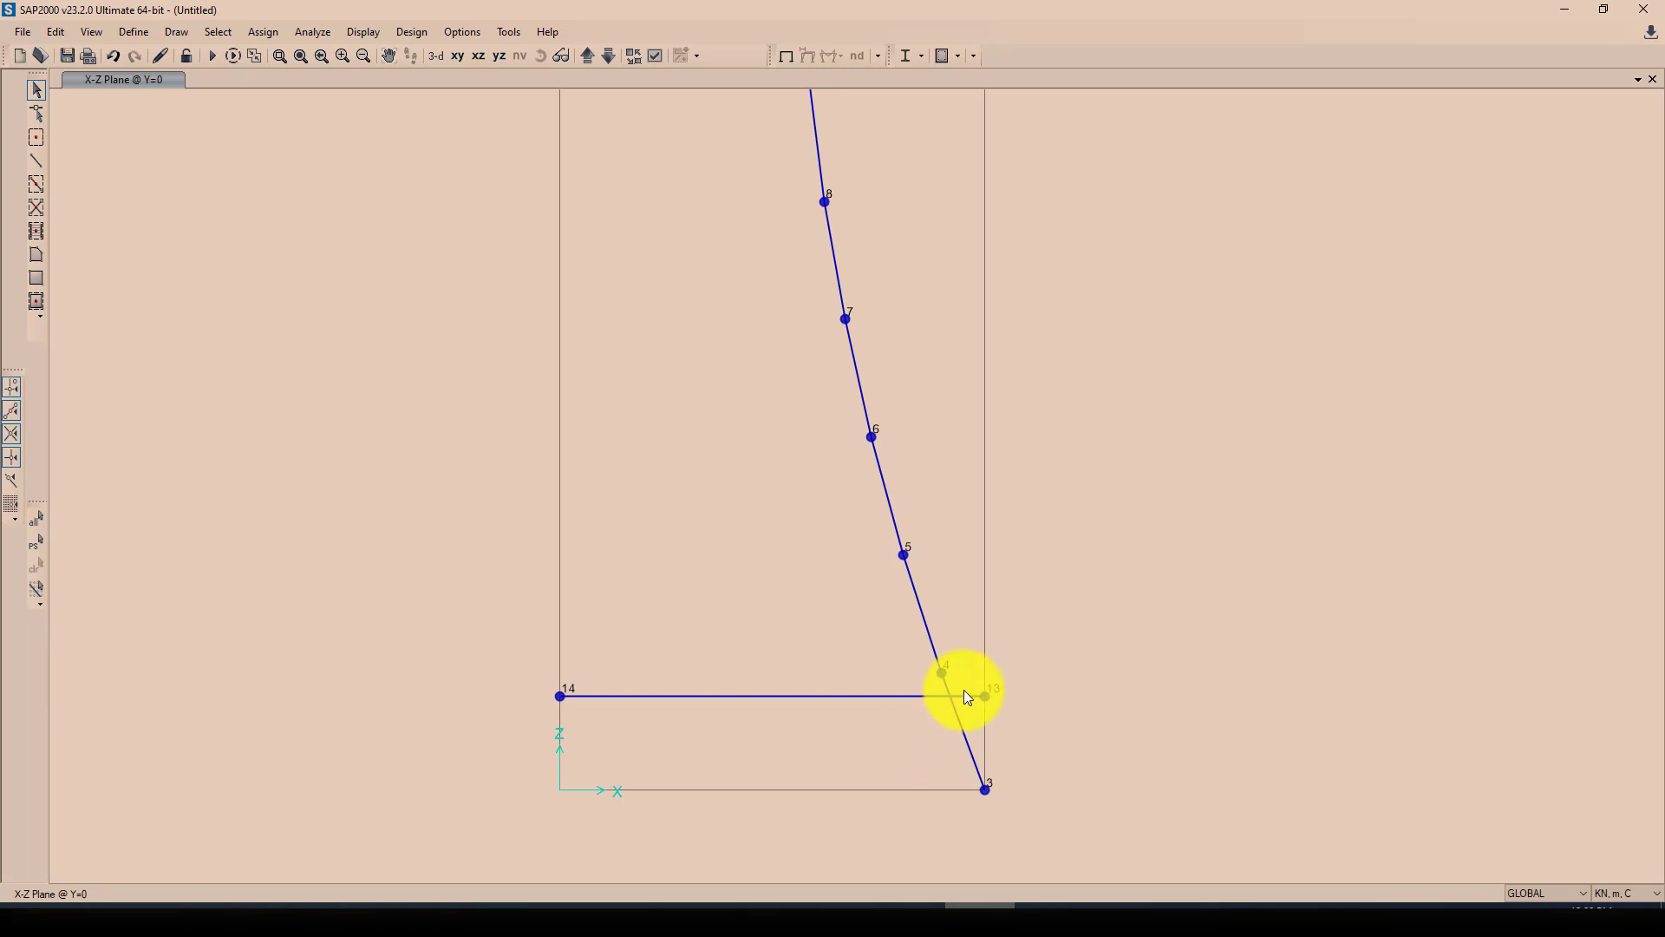
- Divide the horizontal frame and bottom curve piece at their intersection, creating joint 15
left_click(964, 690)
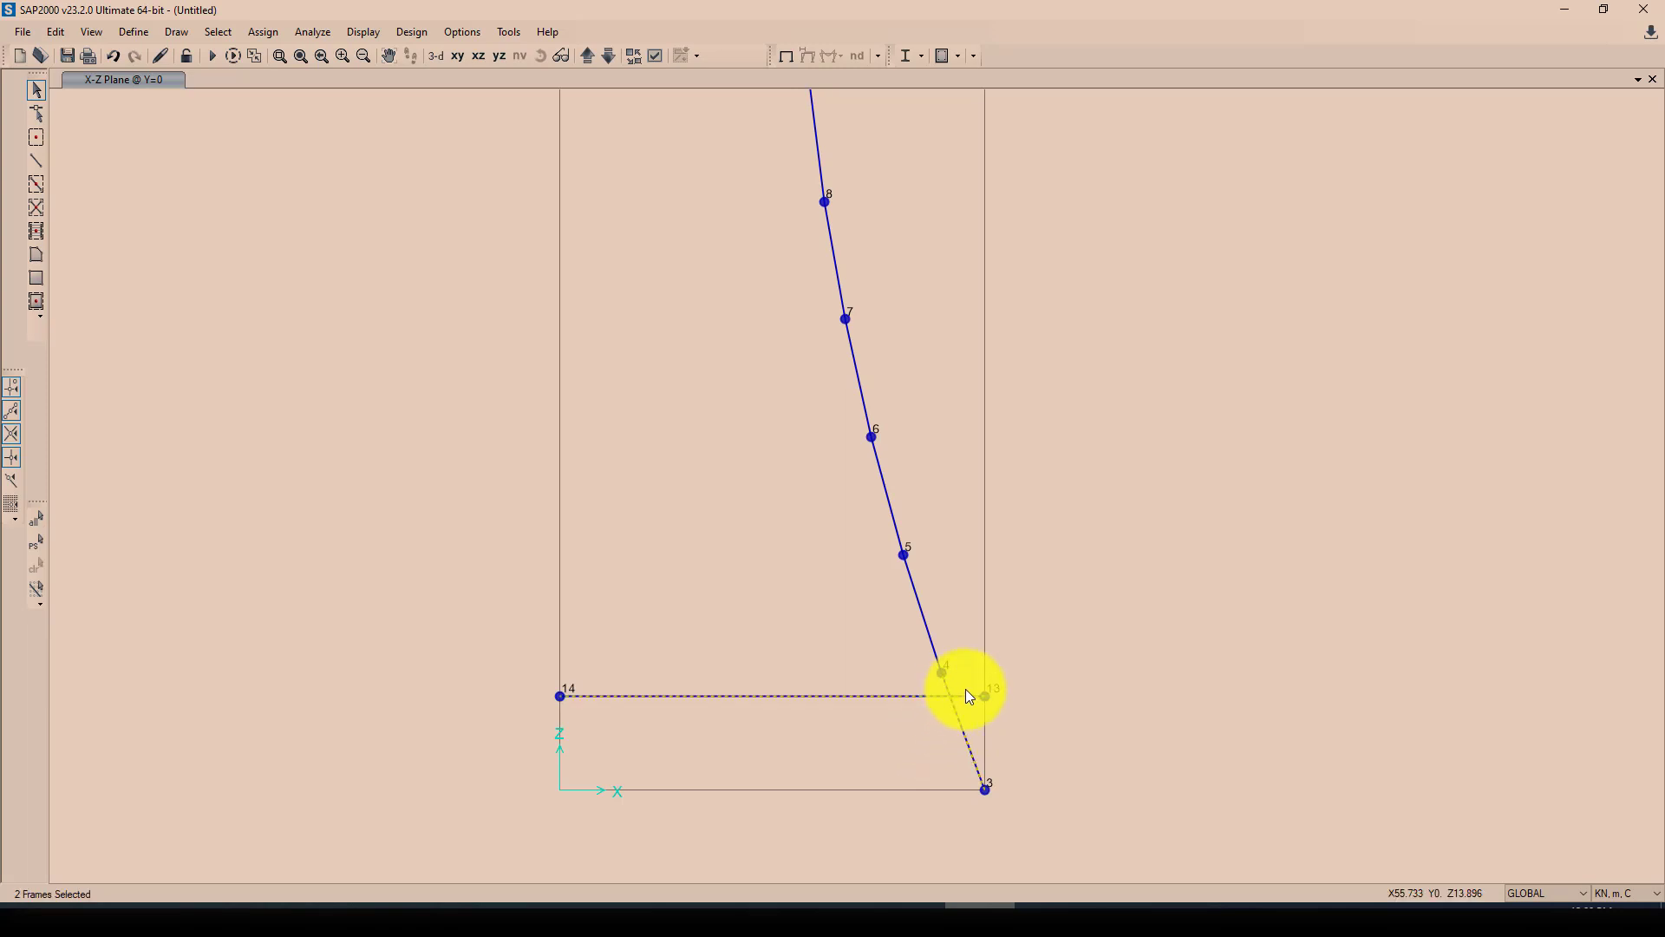
left_click(59, 32)
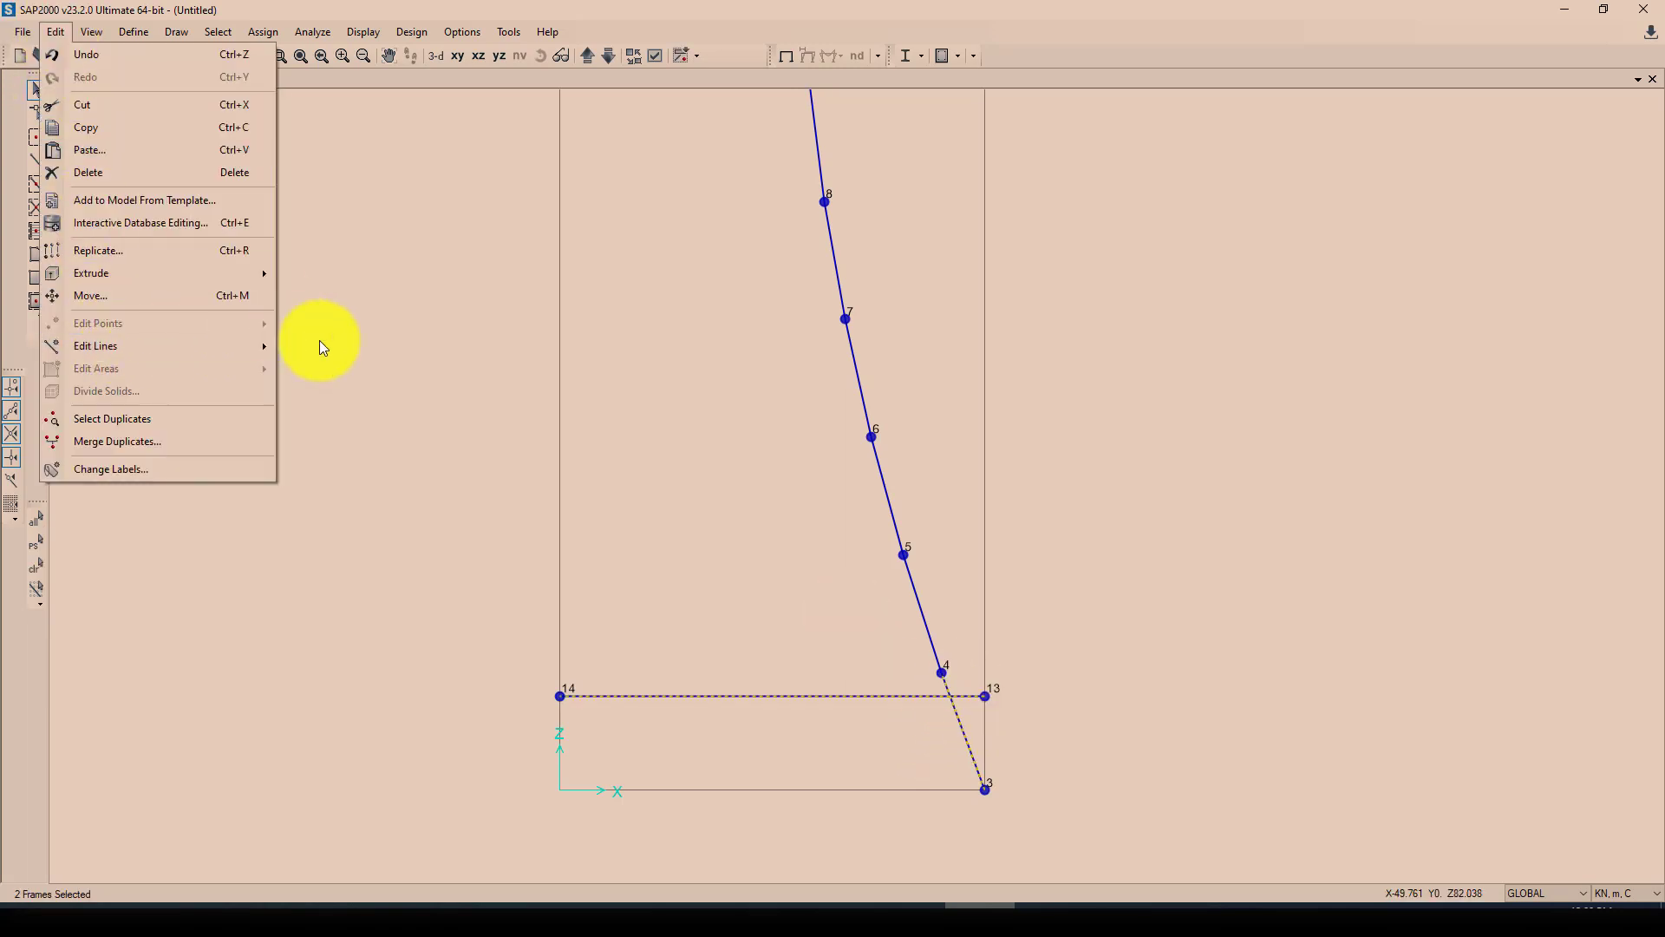
mouse_move(230, 346)
left_click(344, 350)
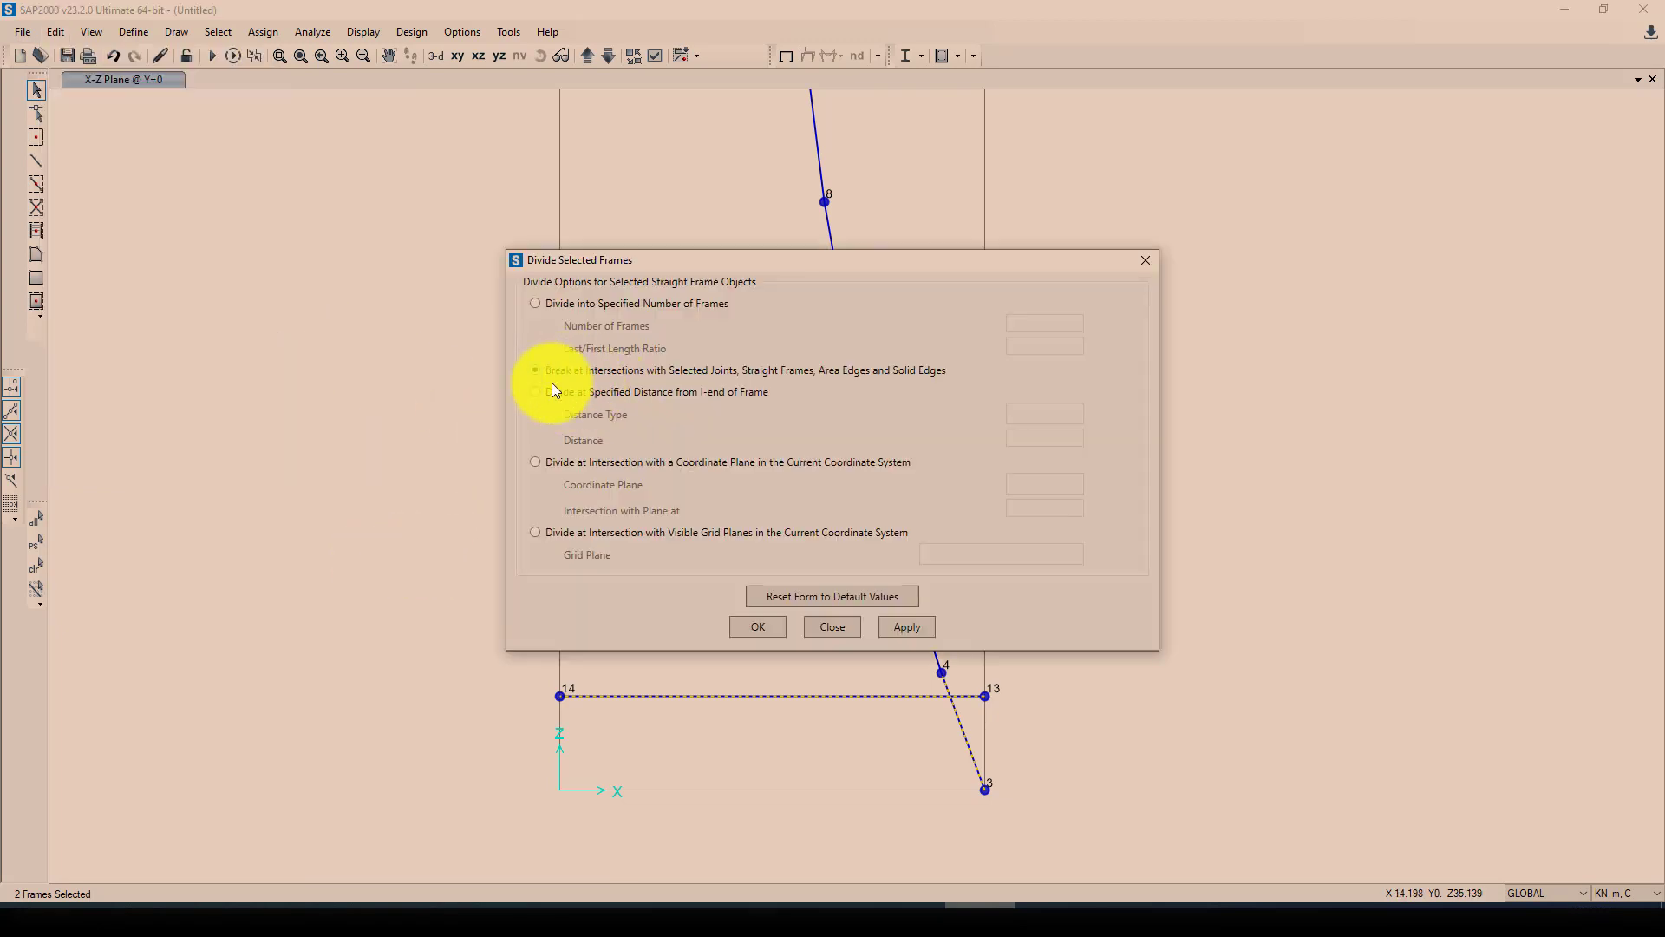
left_click(753, 626)
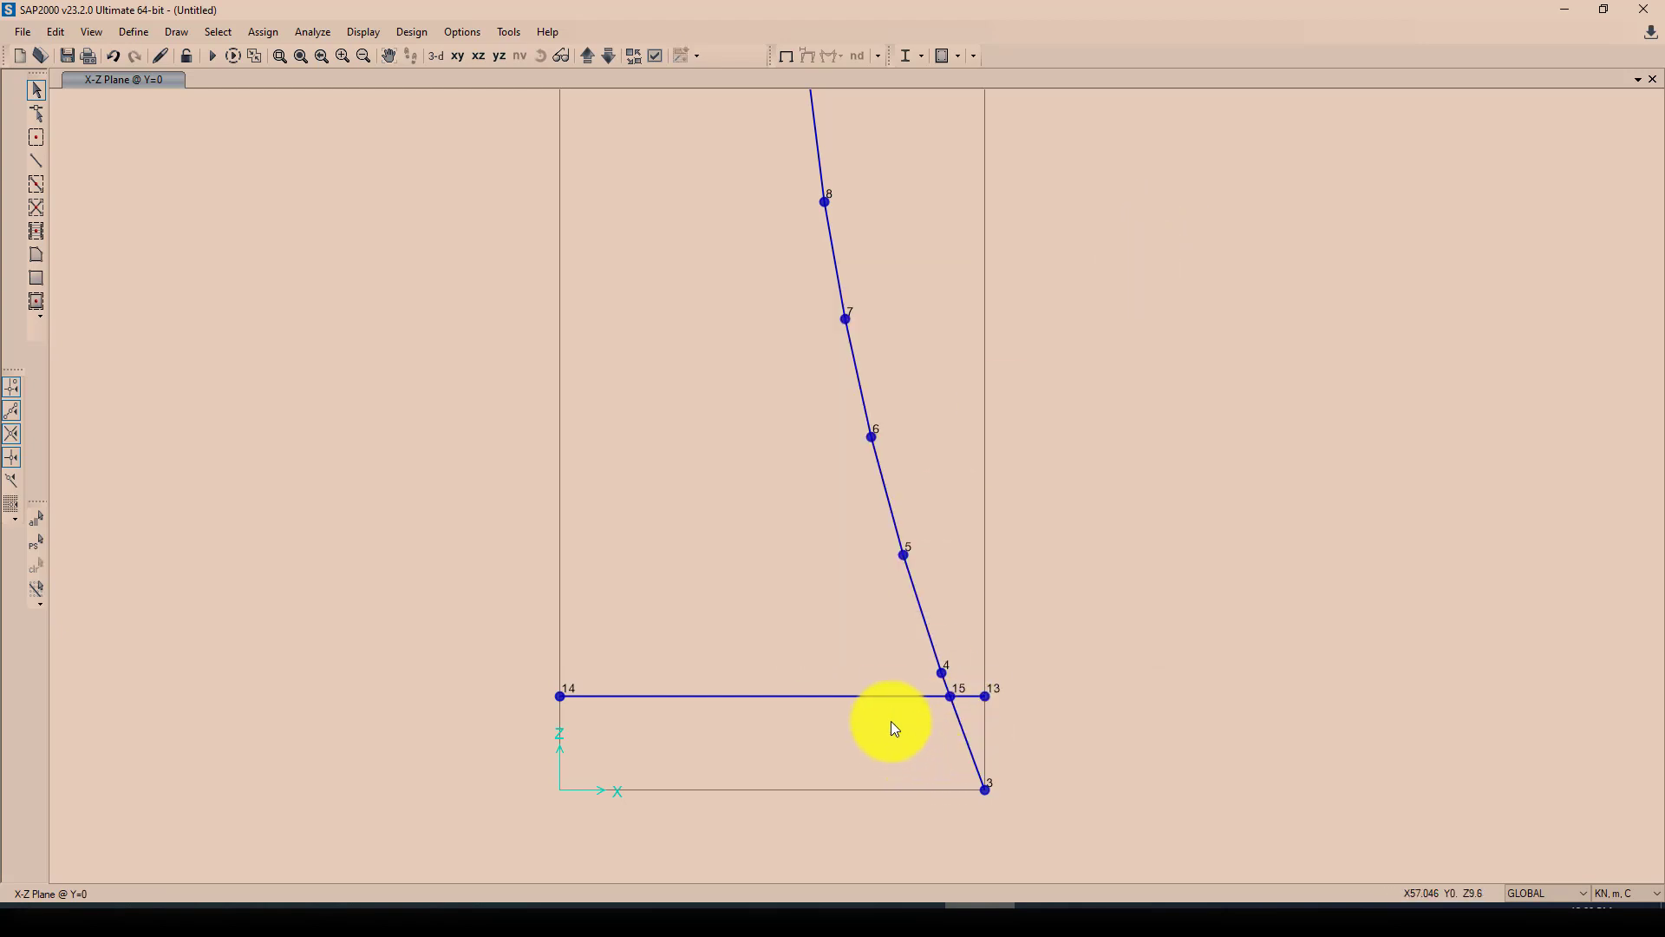
- Delete the curve piece below joint 15, the horizontal pieces and joint 13
left_click(969, 744)
left_click_drag(971, 724, 975, 724)
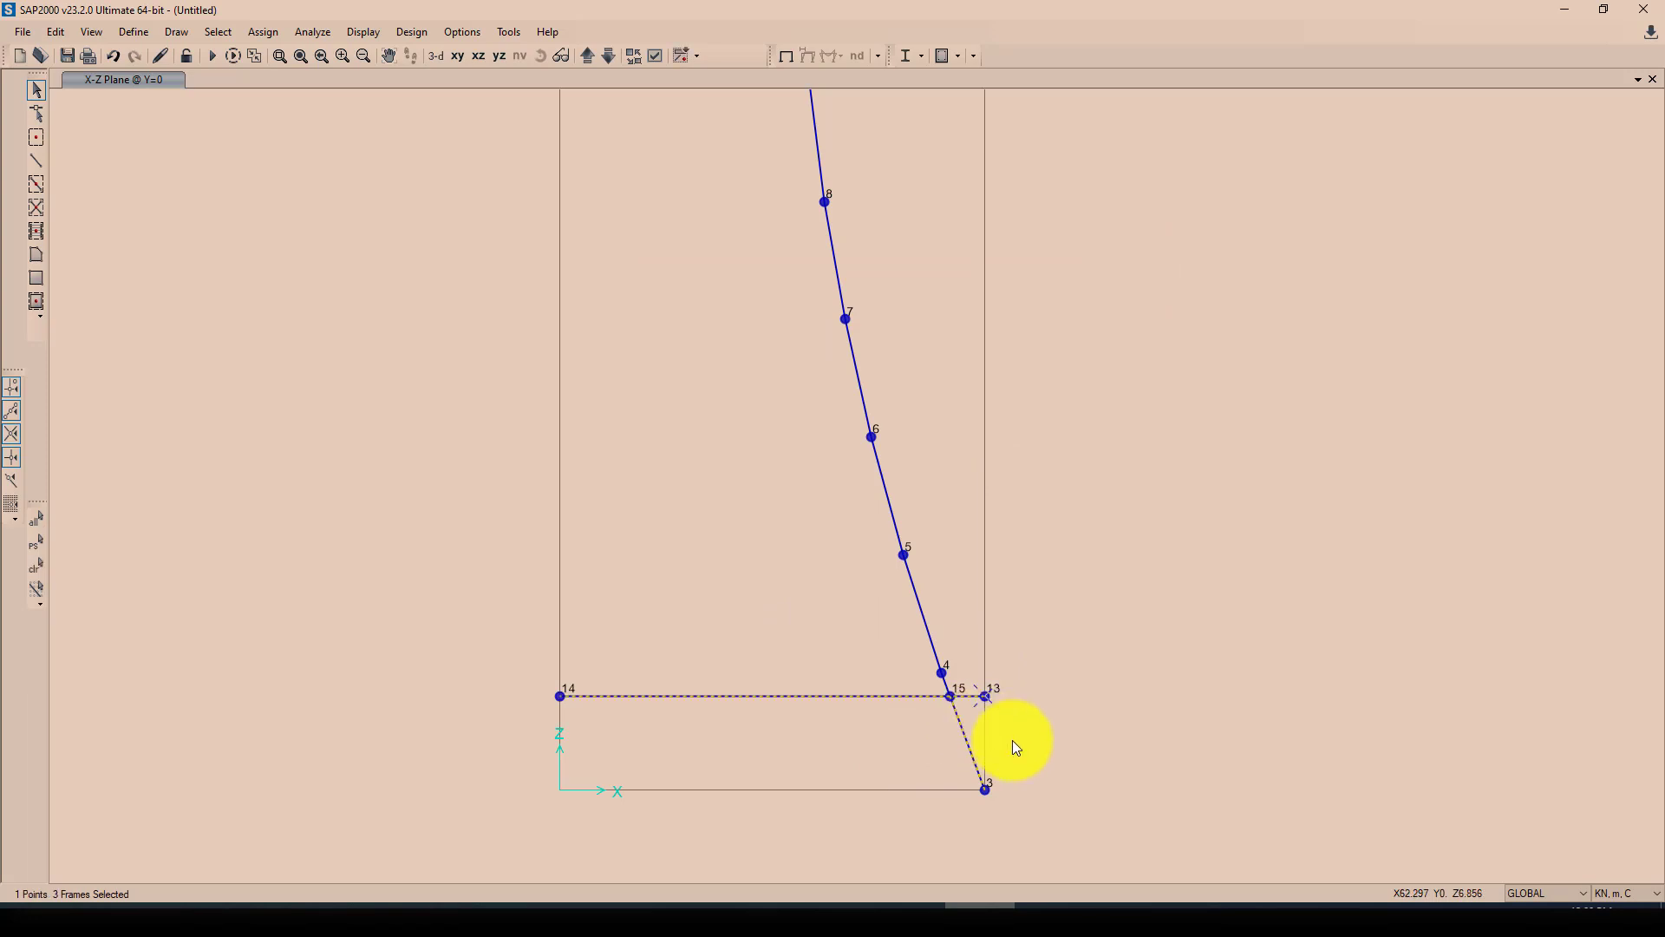
key("ctrl+q")
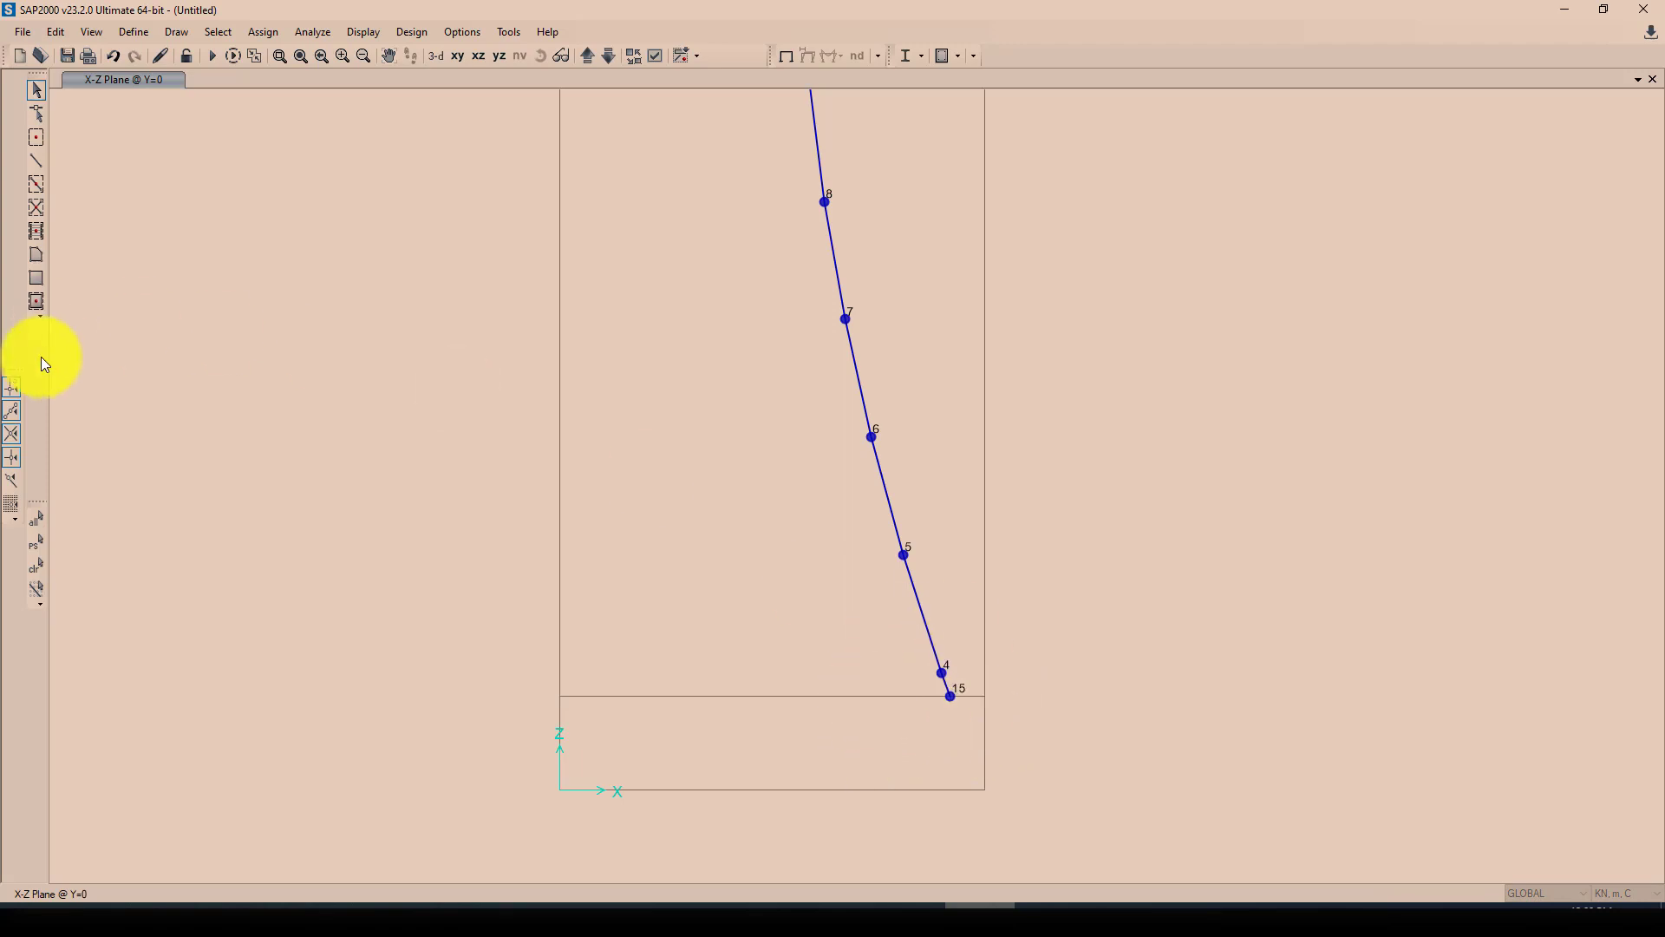
- Radially extrude the arc about Z at 0,0 into ASEC1 areas, 36 increments of 10°
left_click(37, 522)
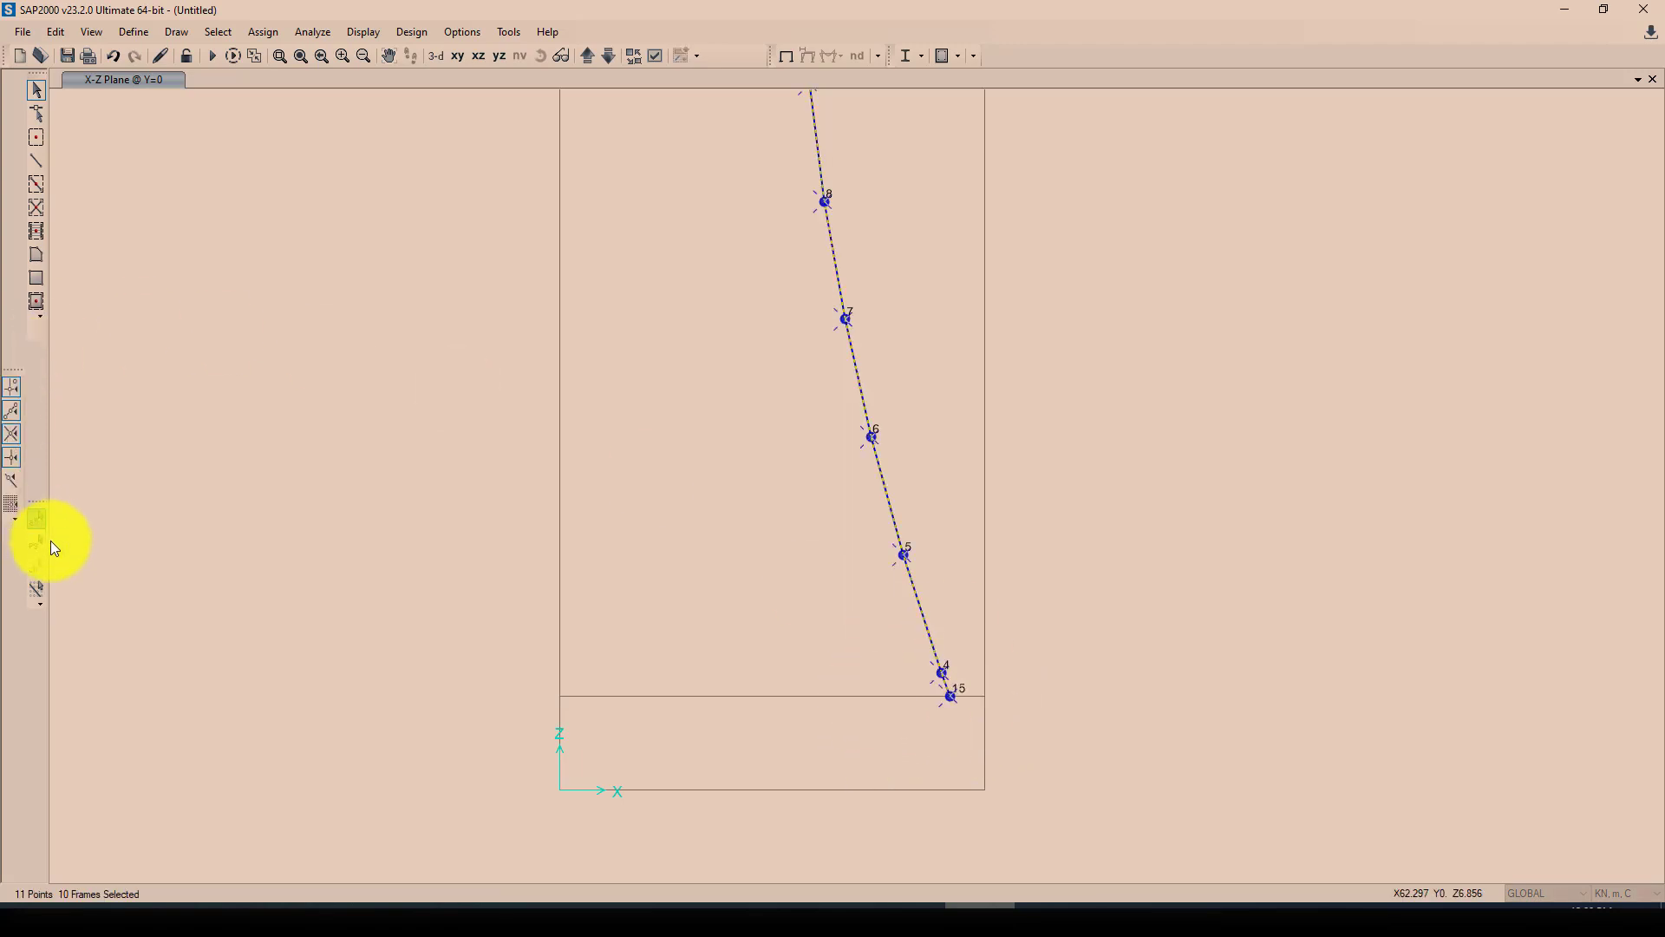
left_click(56, 32)
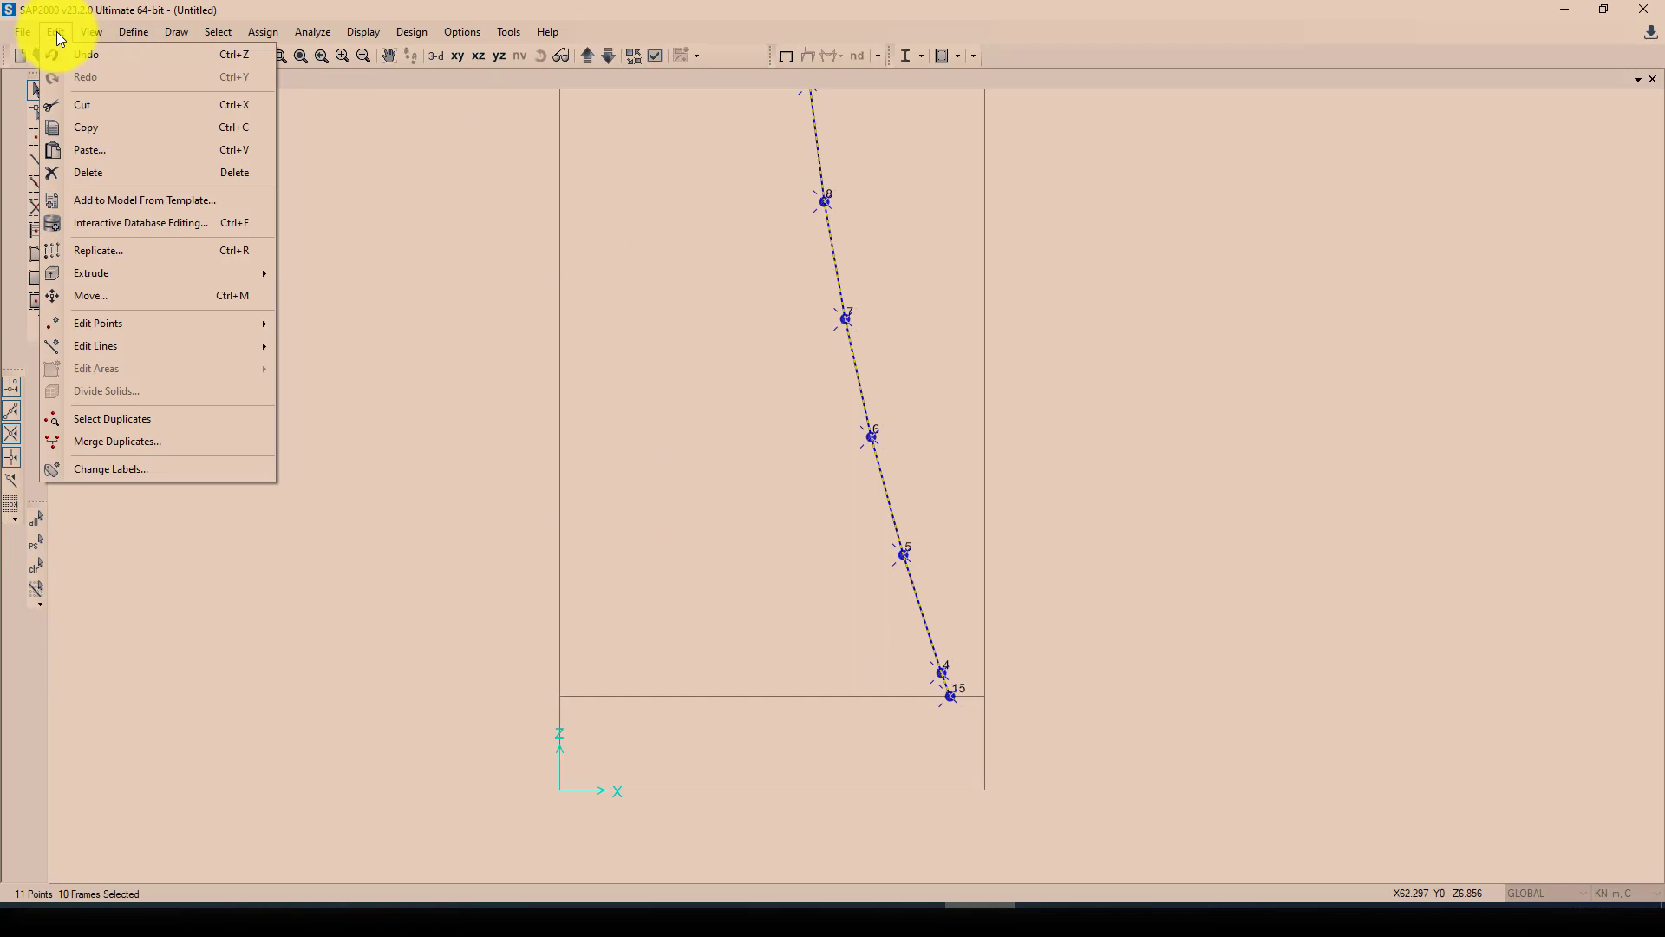
mouse_move(144, 275)
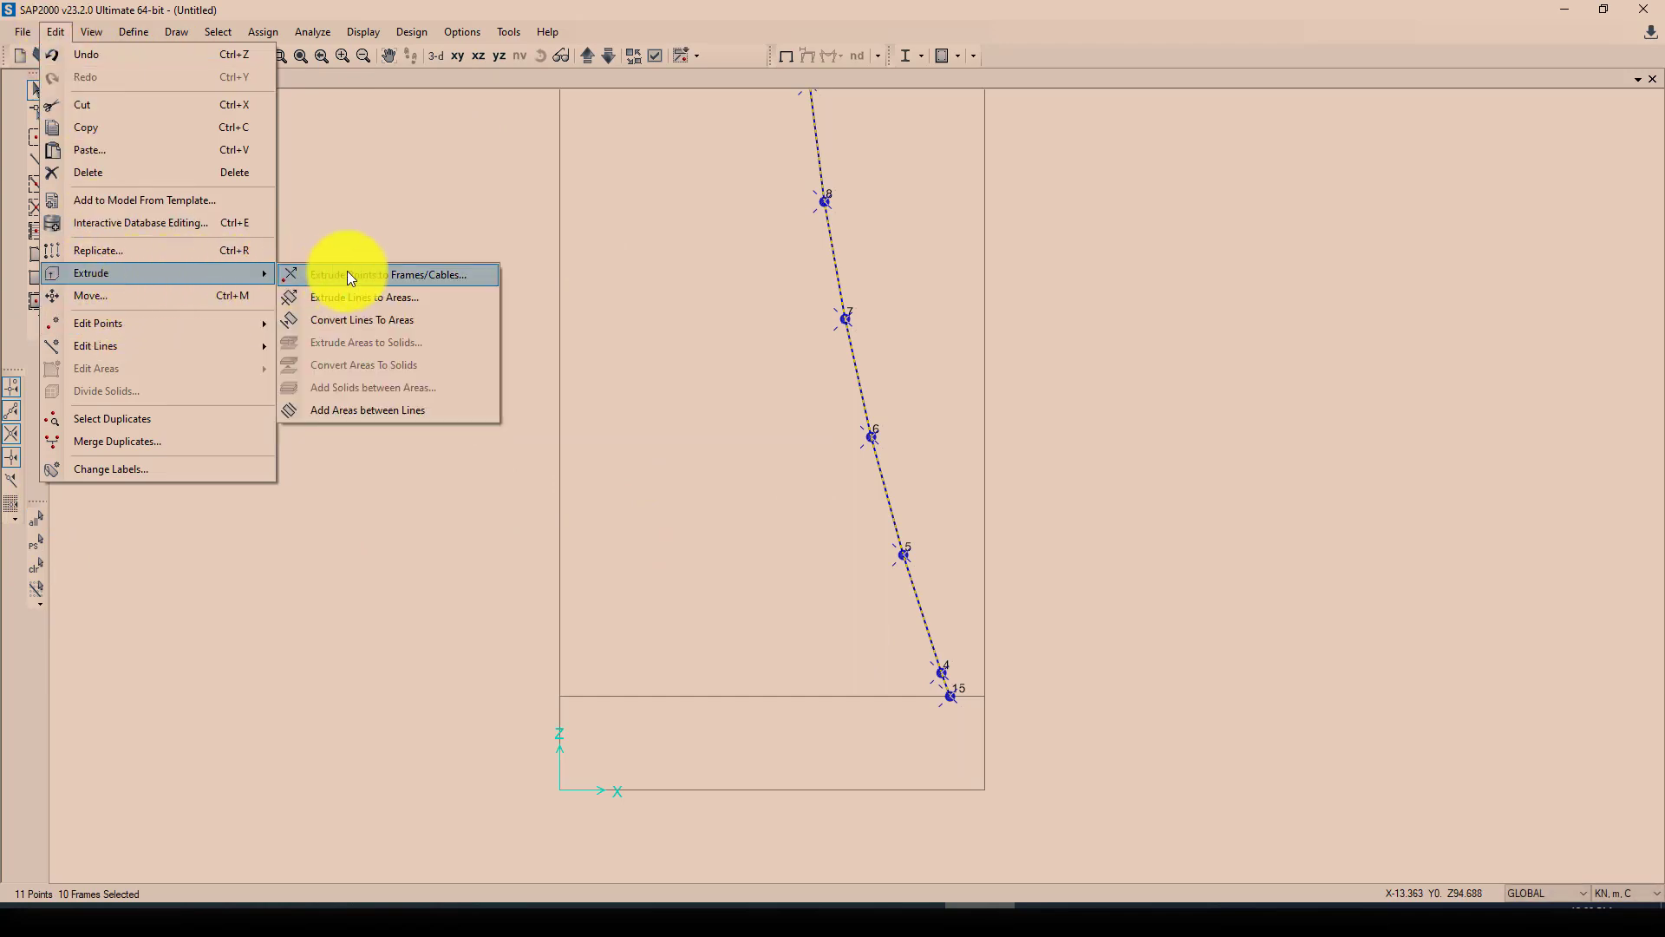
left_click(364, 297)
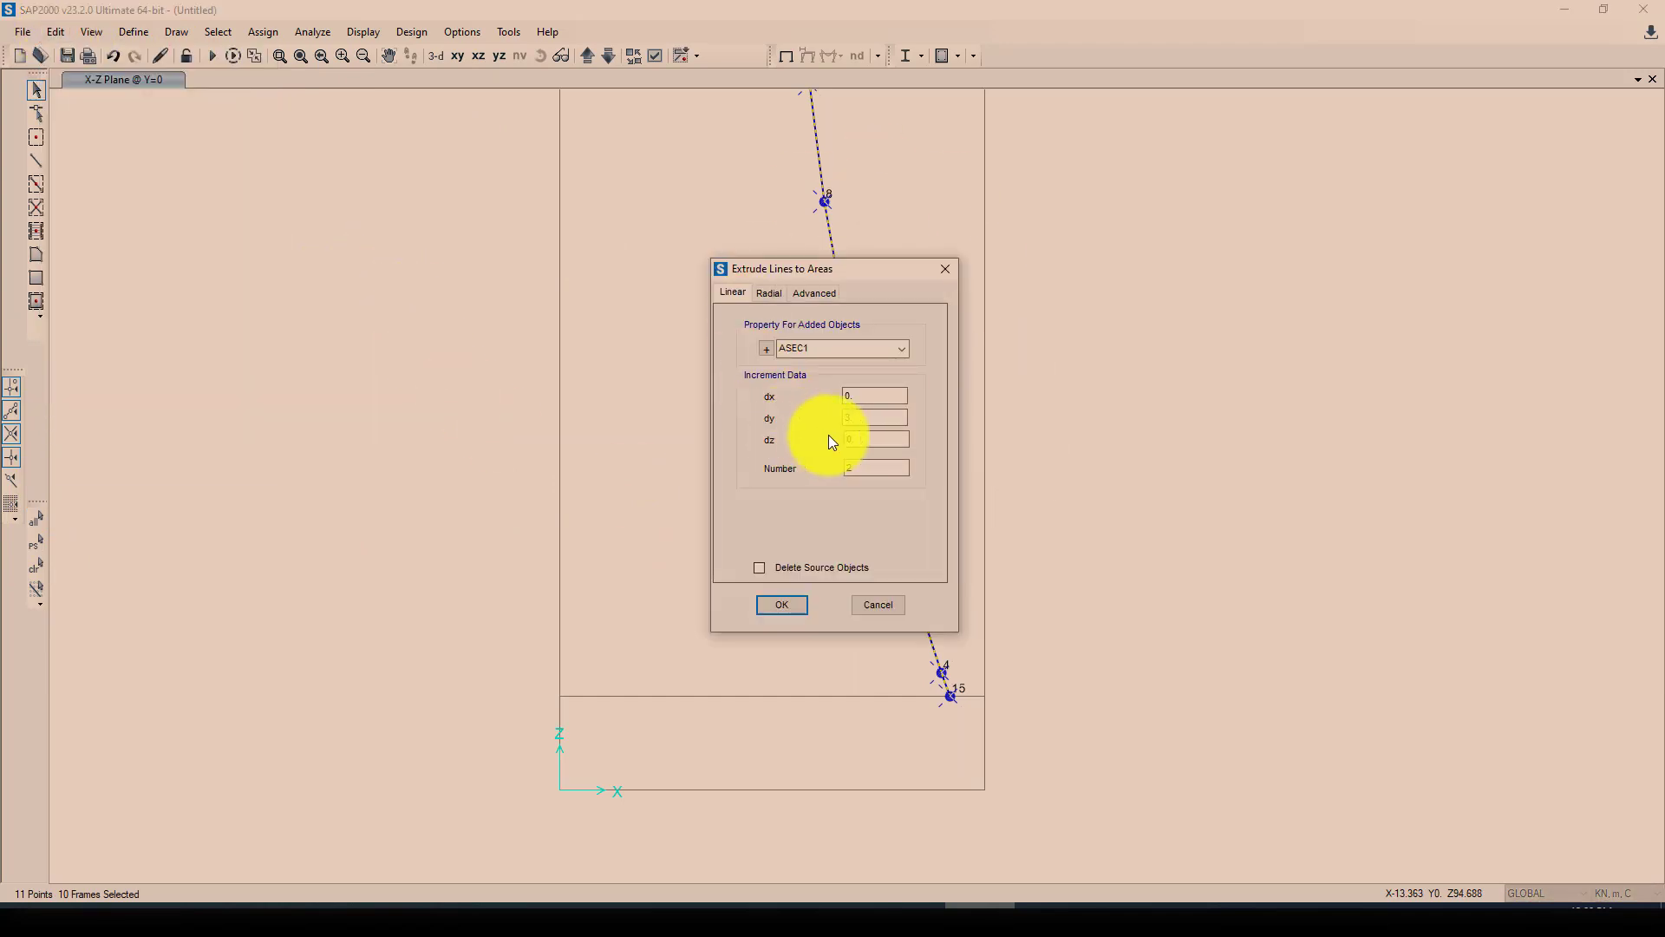
left_click(771, 293)
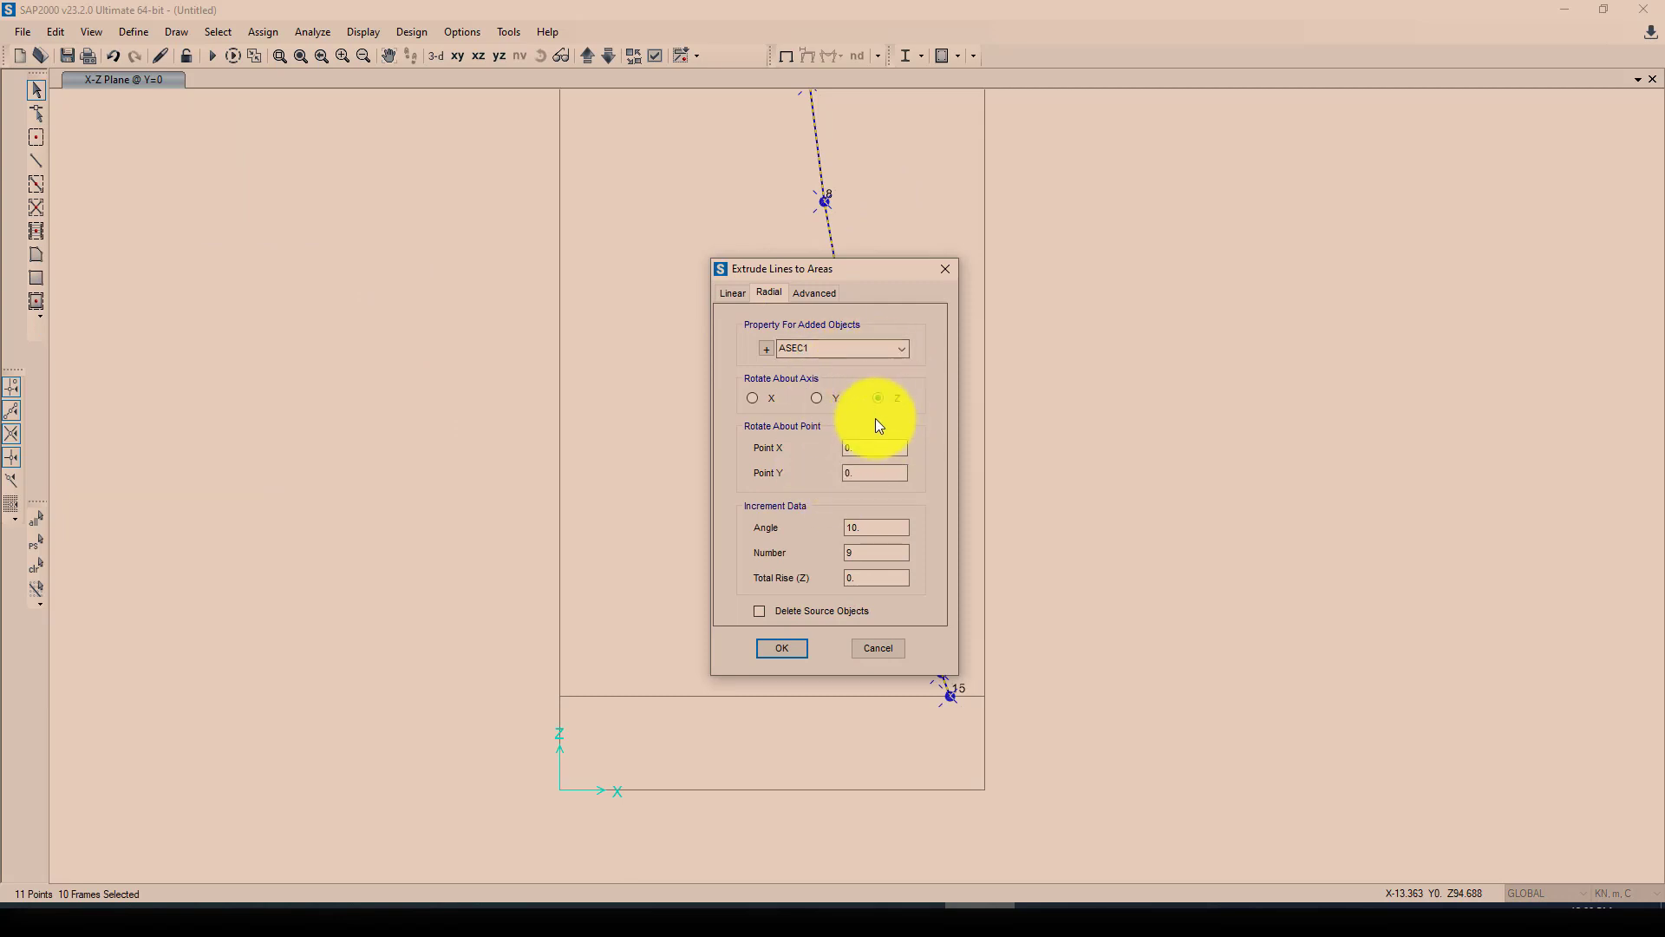
left_click(848, 555)
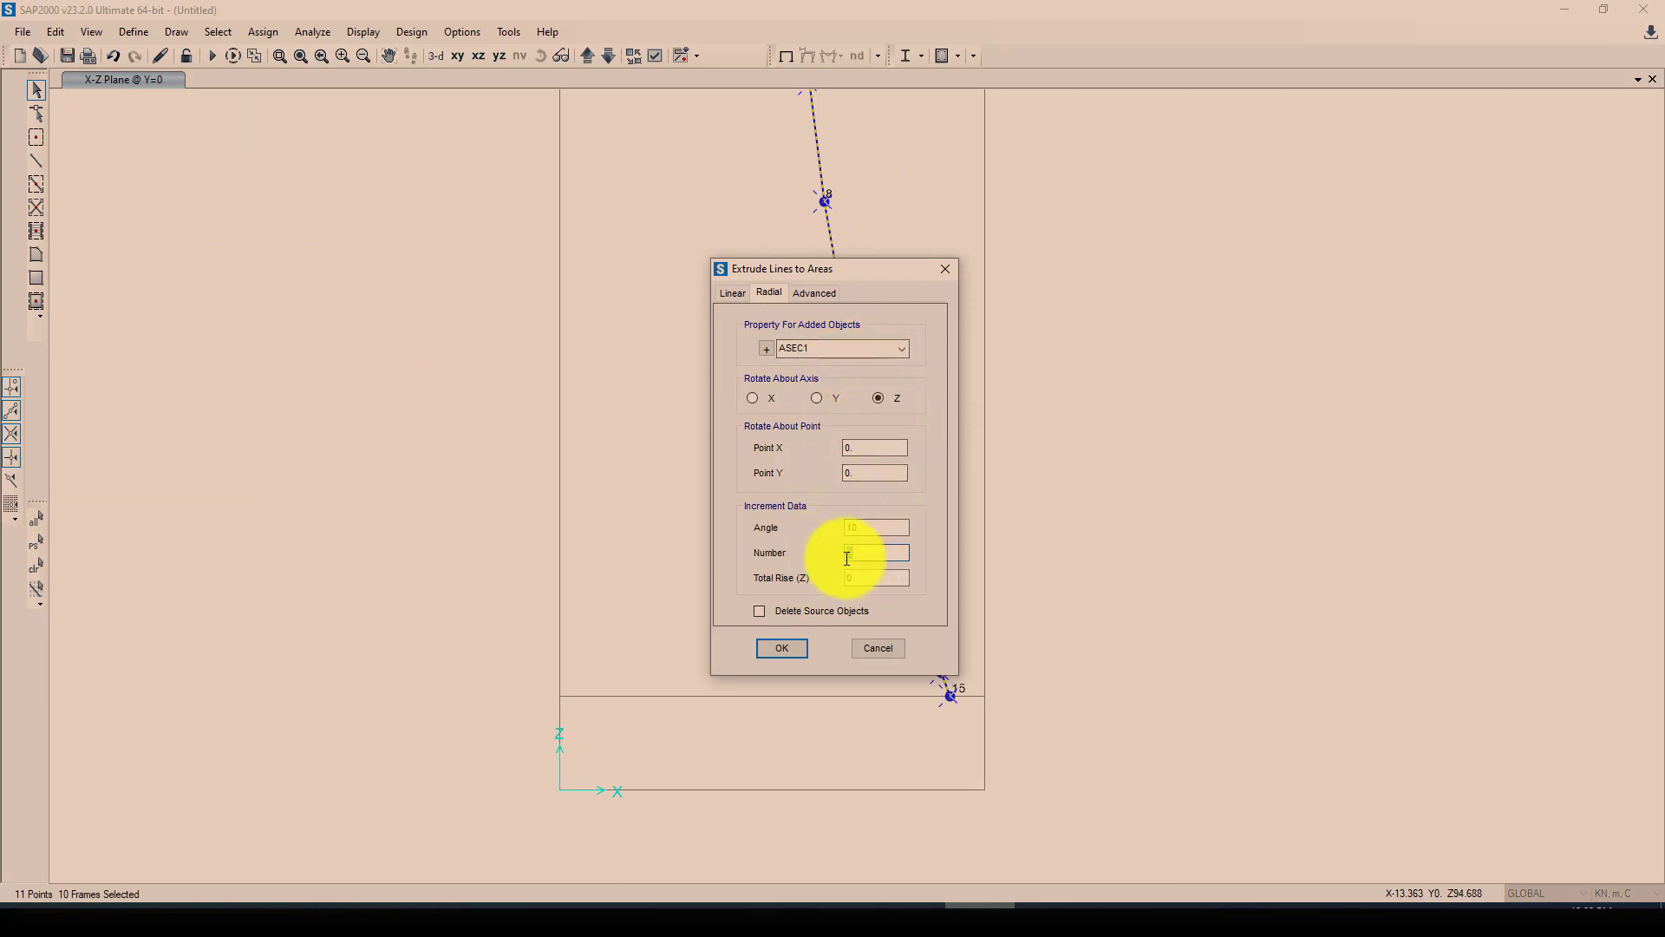
left_click(782, 648)
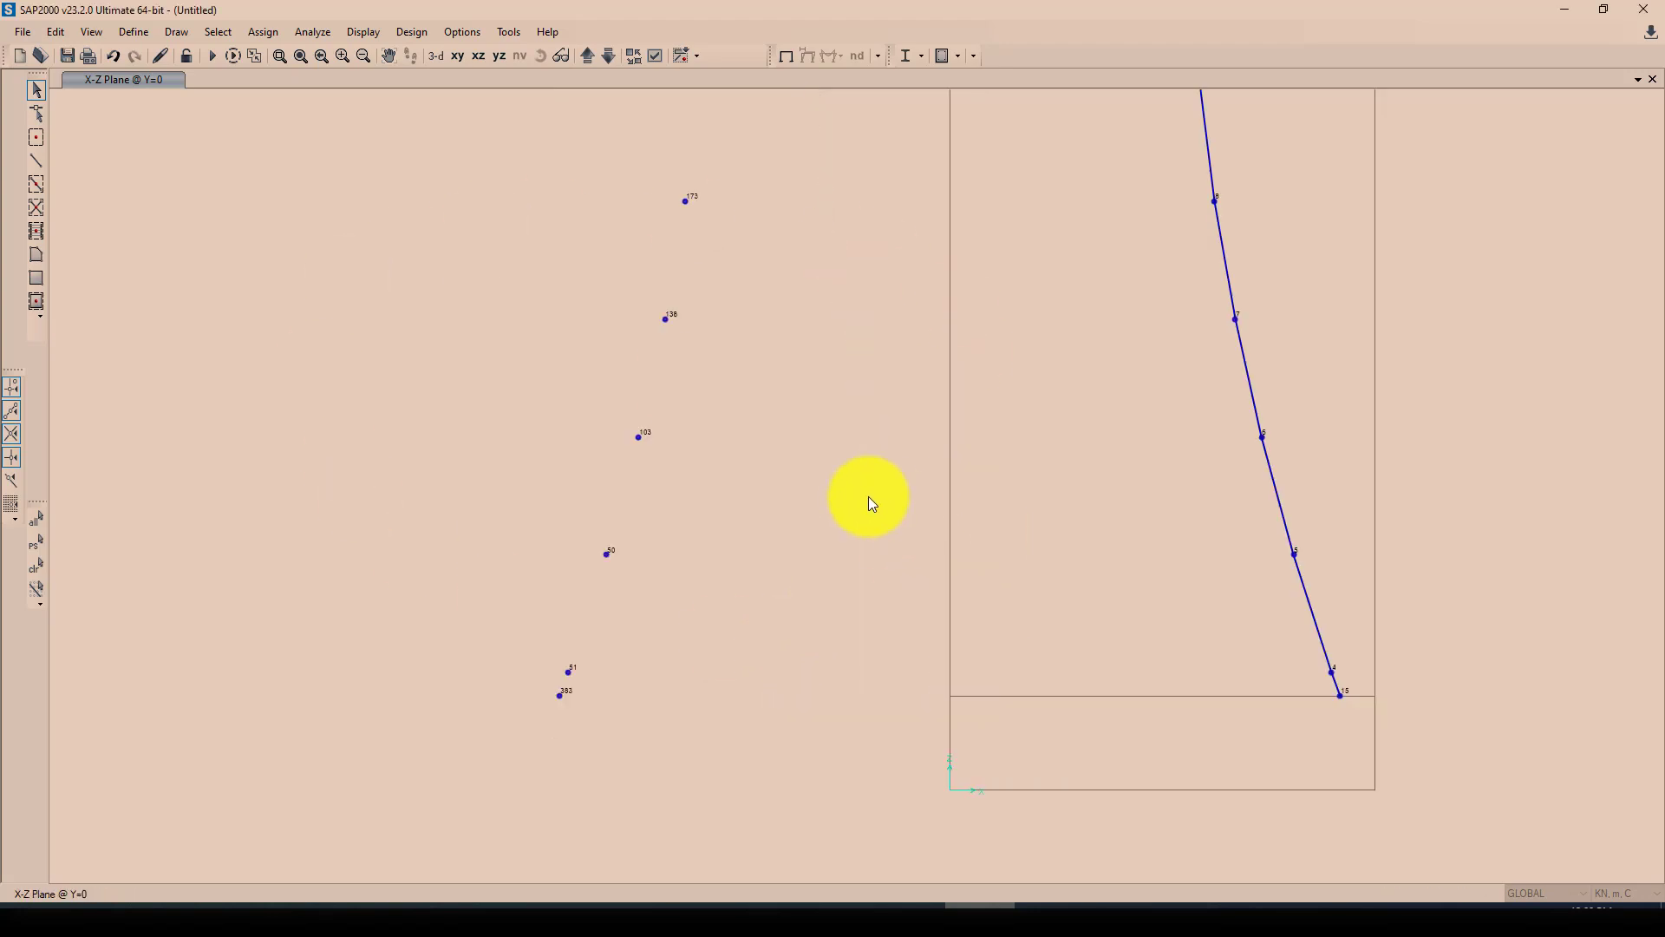
- Switch to a 3-D view, then orbit, pan and zoom to close in on the tower's base ring
left_click(438, 56)
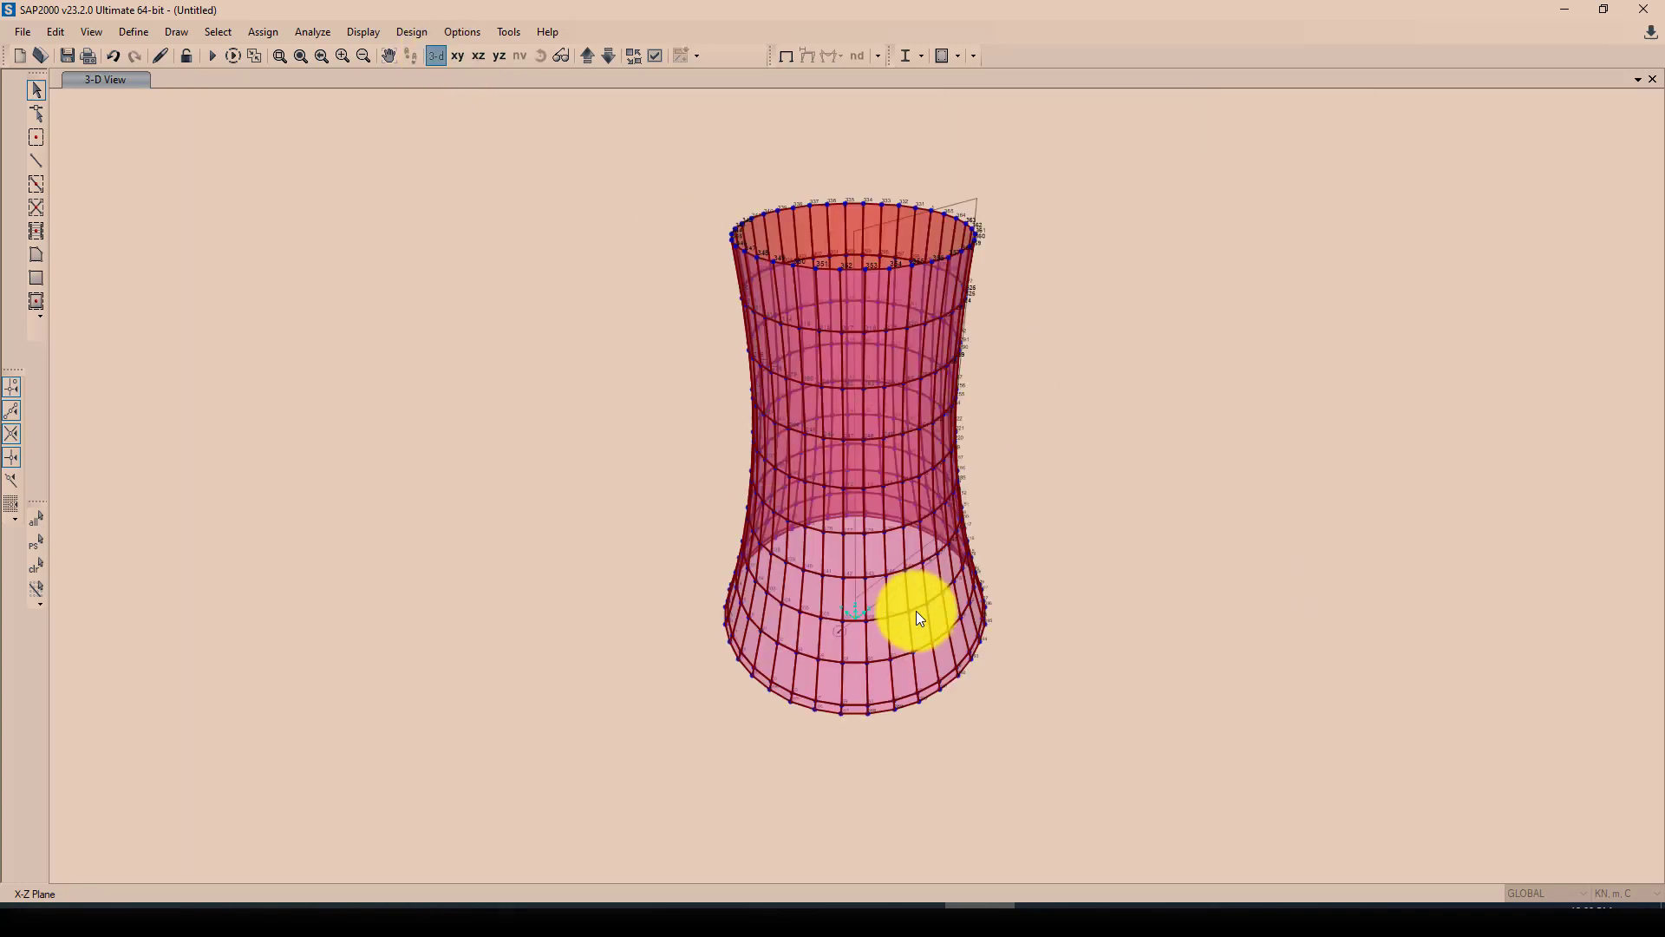
middle_click_drag(891, 663, 838, 687)
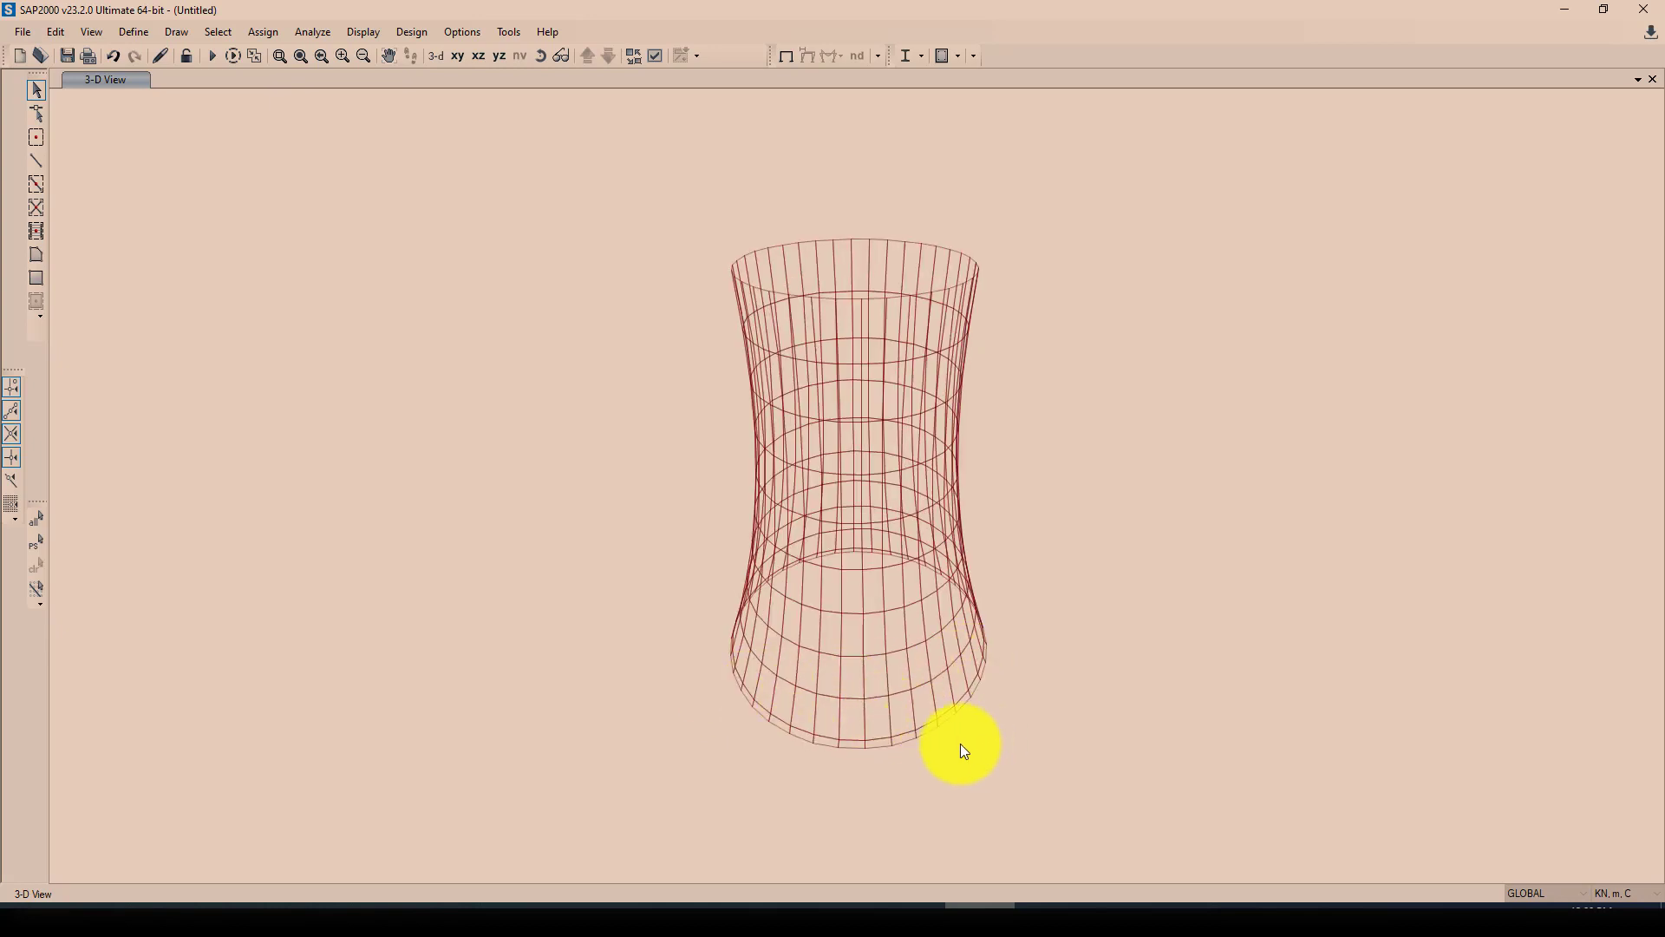
middle_click_drag(980, 713, 966, 713)
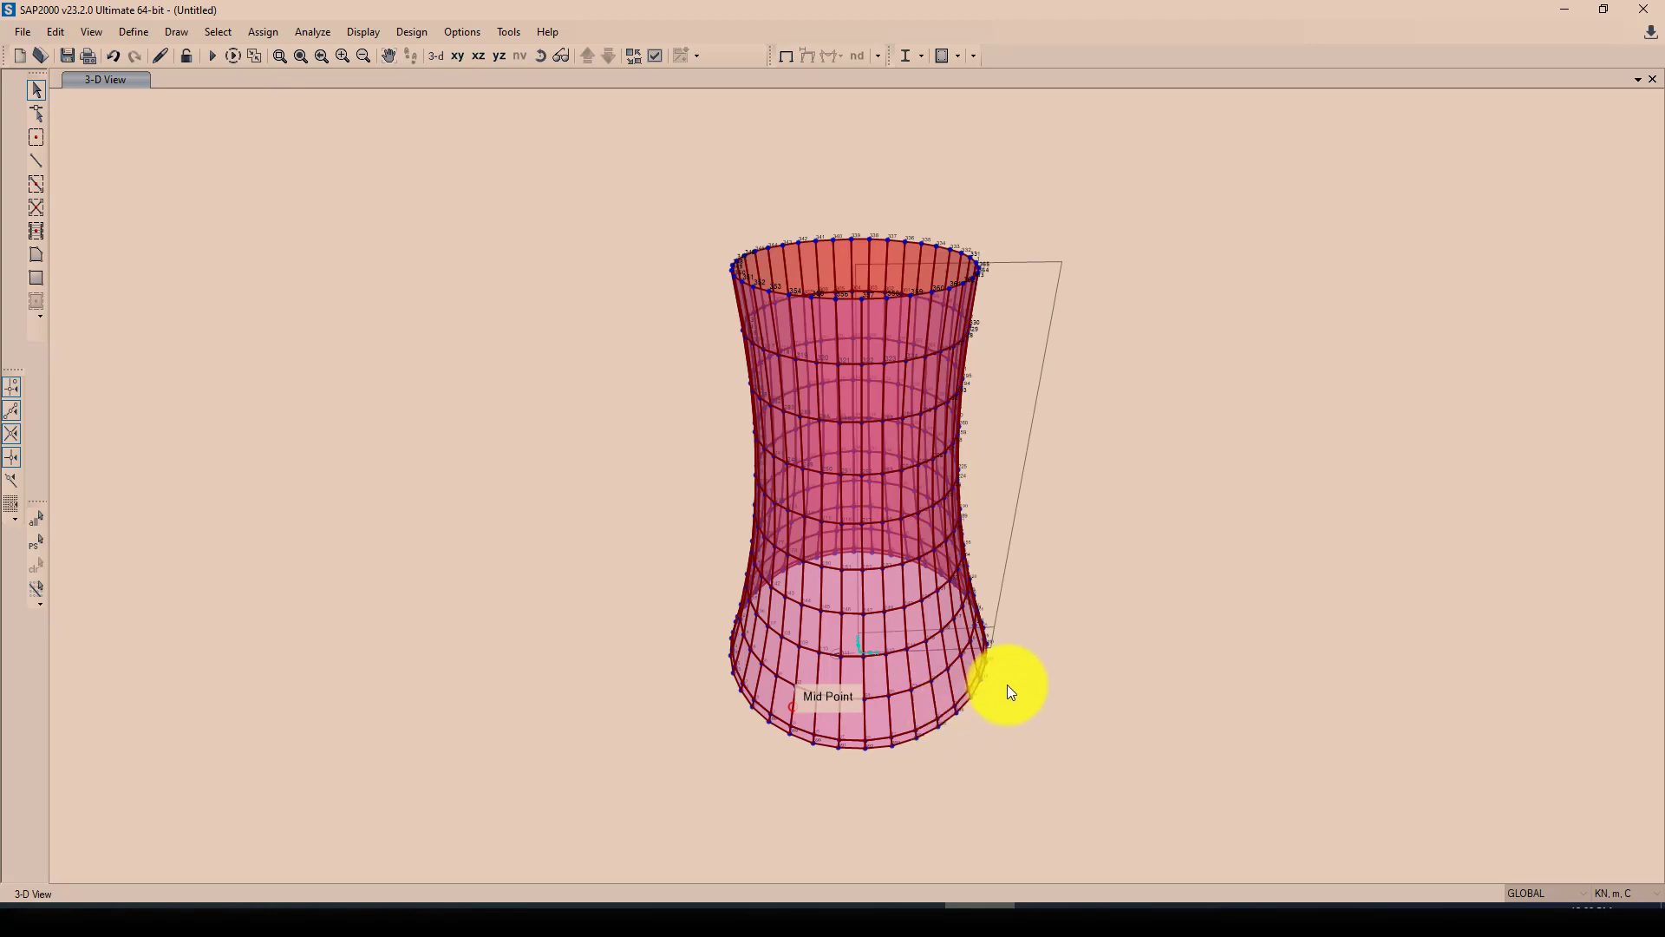
scroll(971, 674, "up", 2)
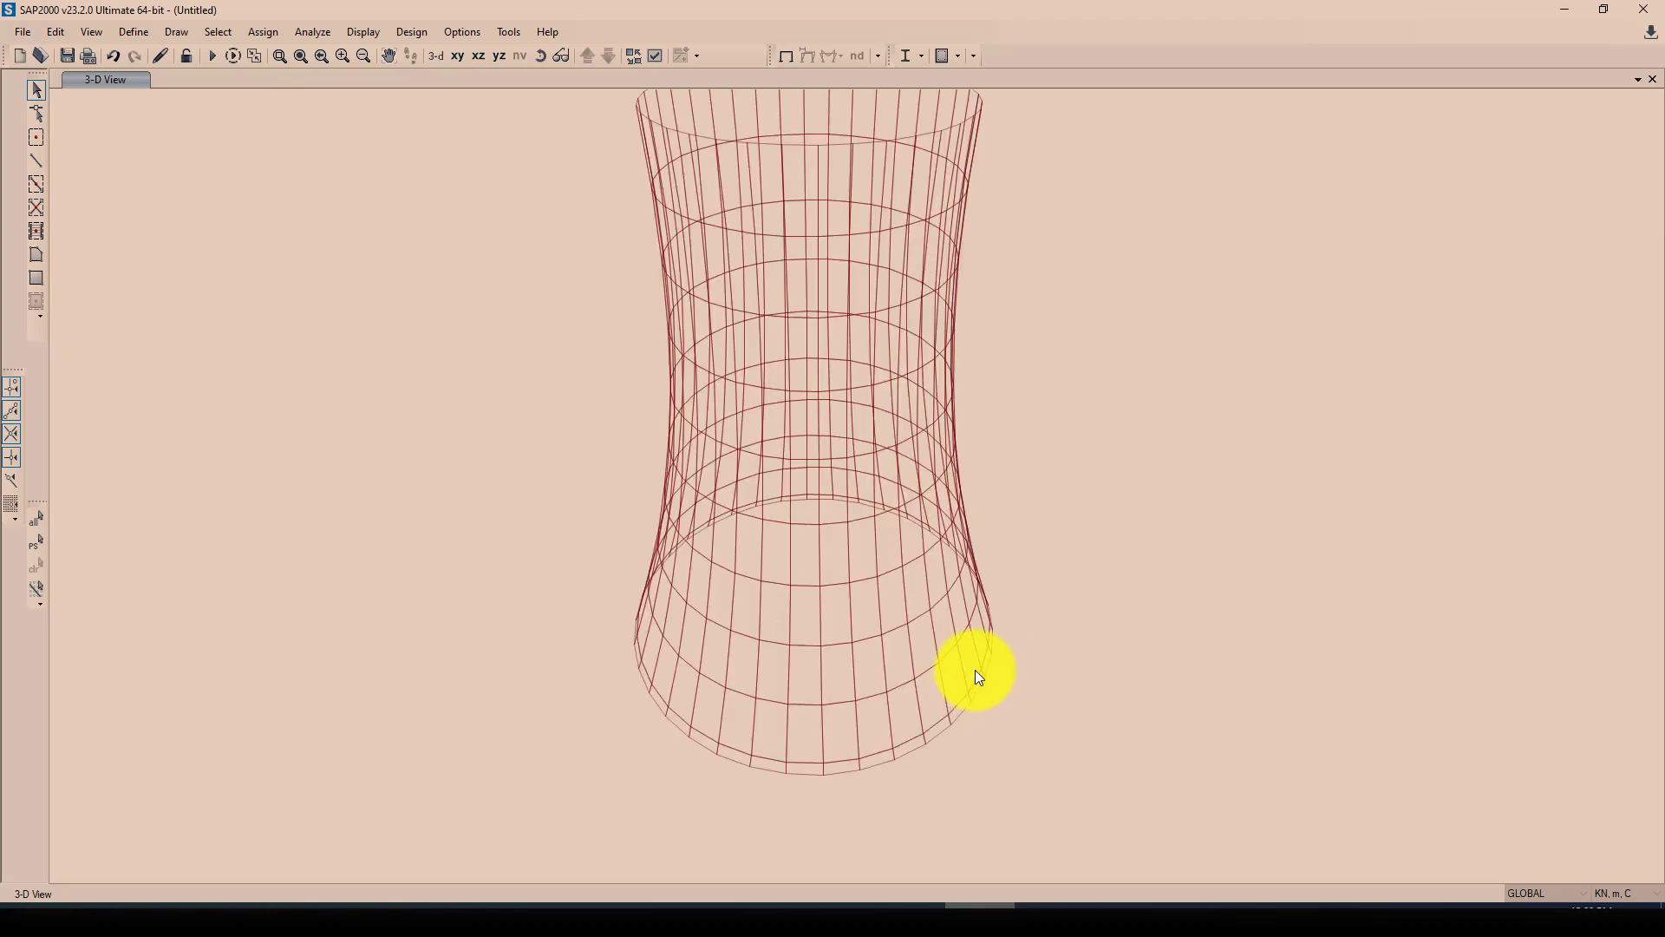
scroll(977, 680, "down", 2)
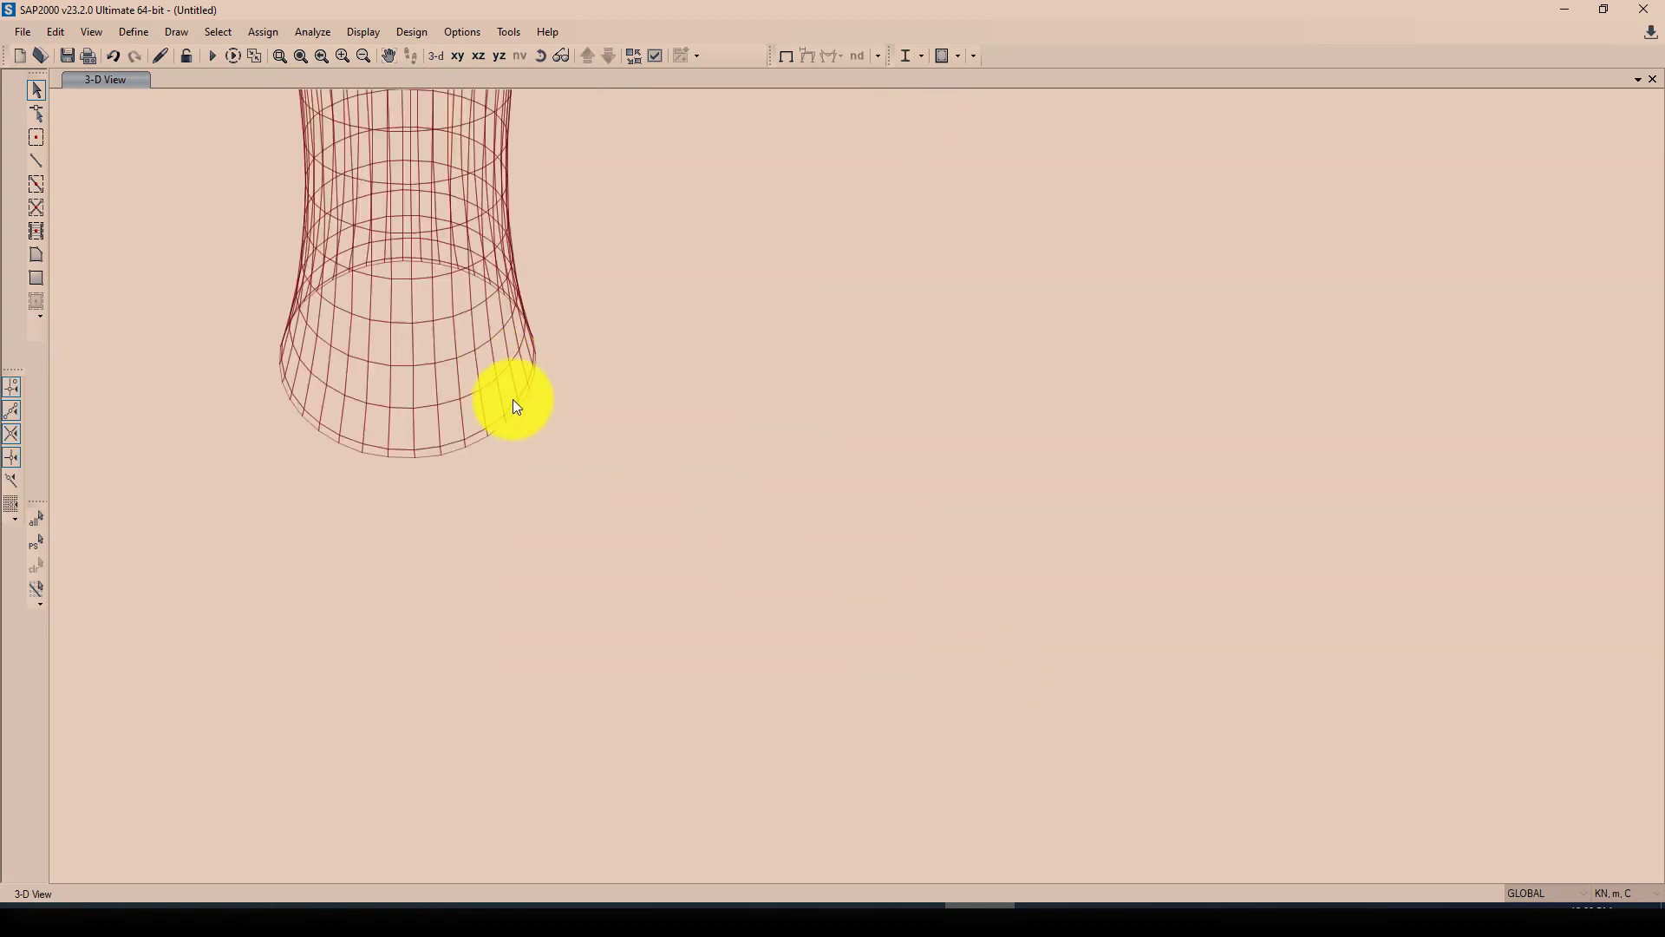
scroll(561, 420, "up", 2)
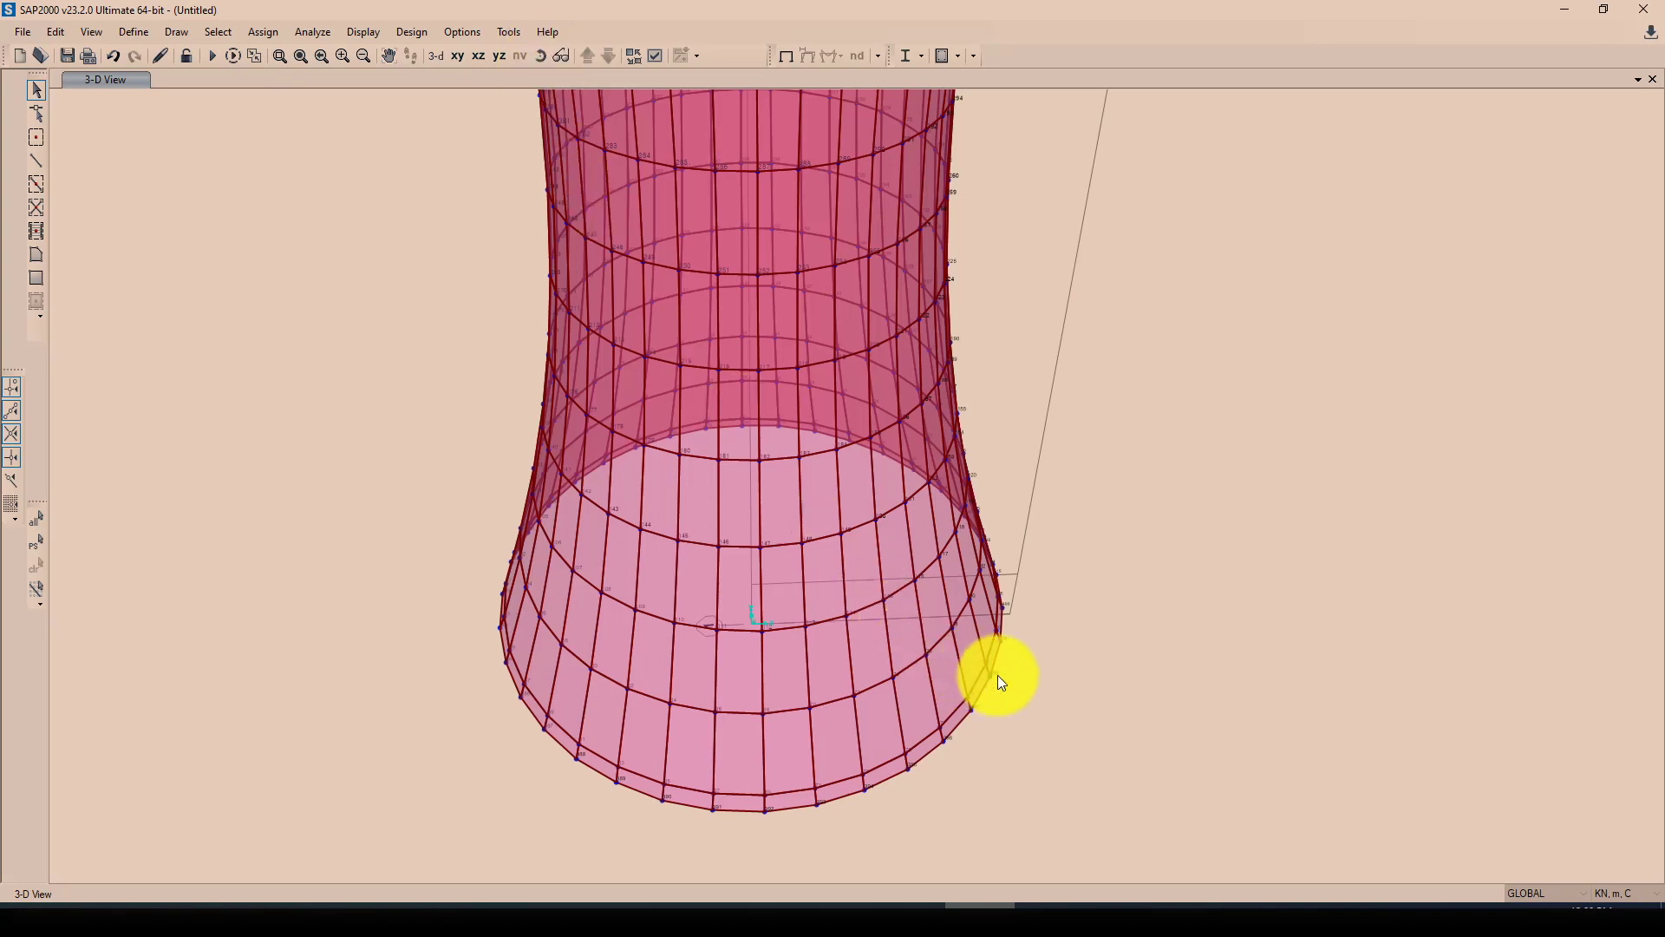
scroll(1163, 844, "up", 3)
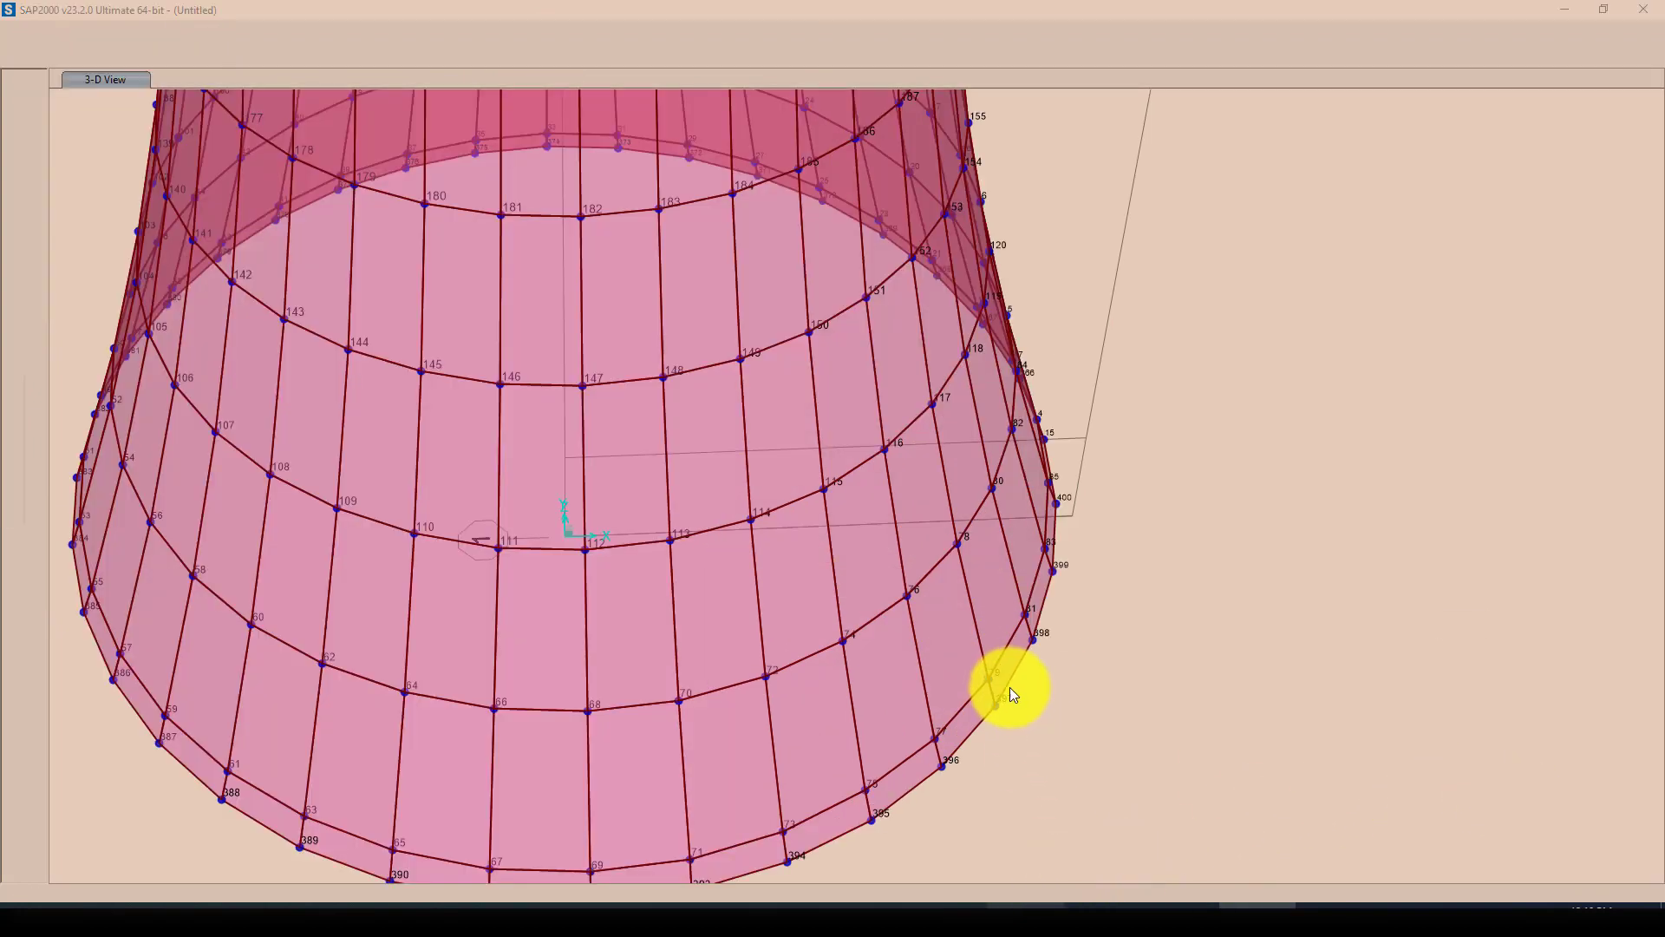
middle_click_drag(1010, 687, 876, 665)
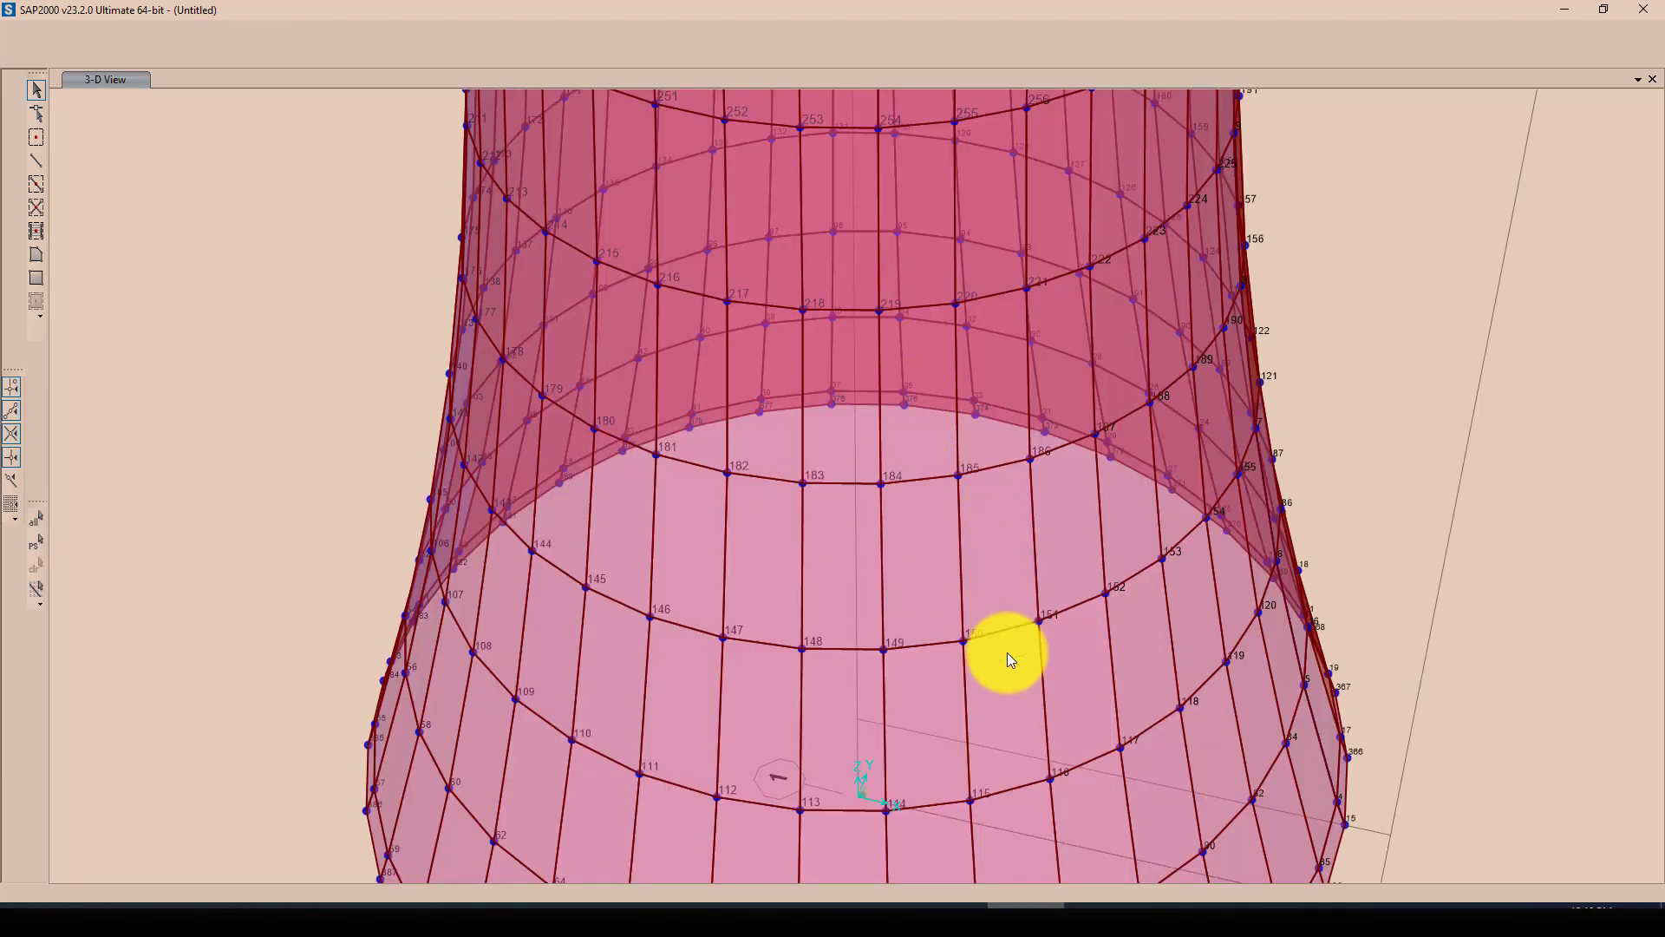
scroll(932, 555, "down", 2)
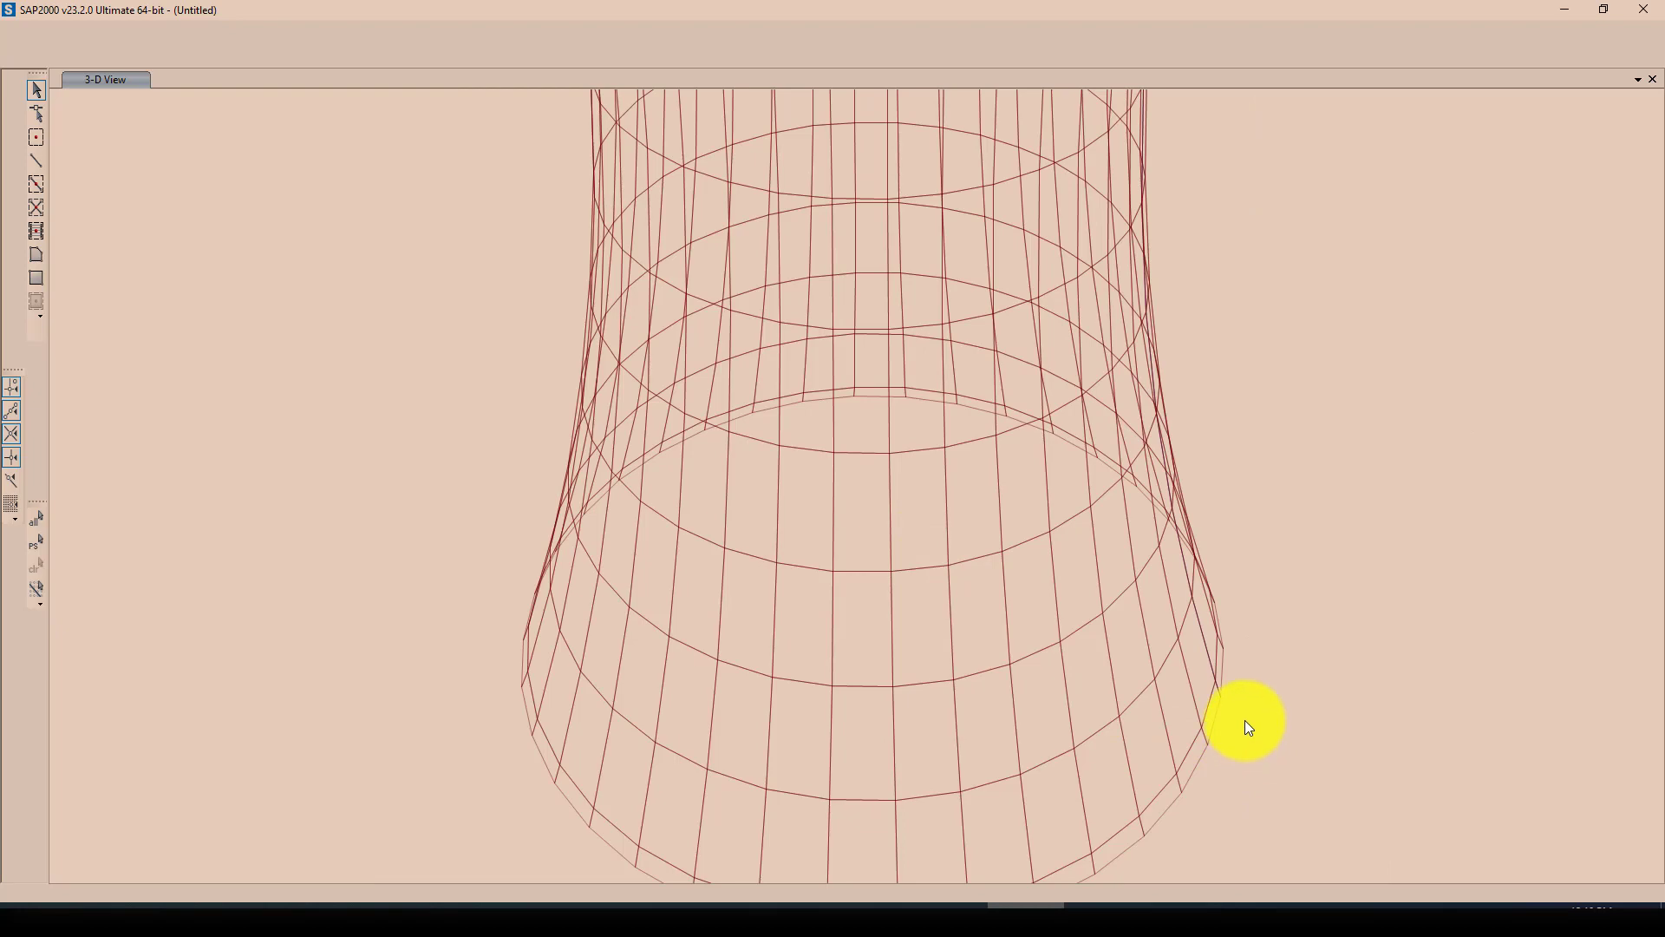
scroll(1227, 691, "down", 1)
scroll(1367, 784, "down", 1)
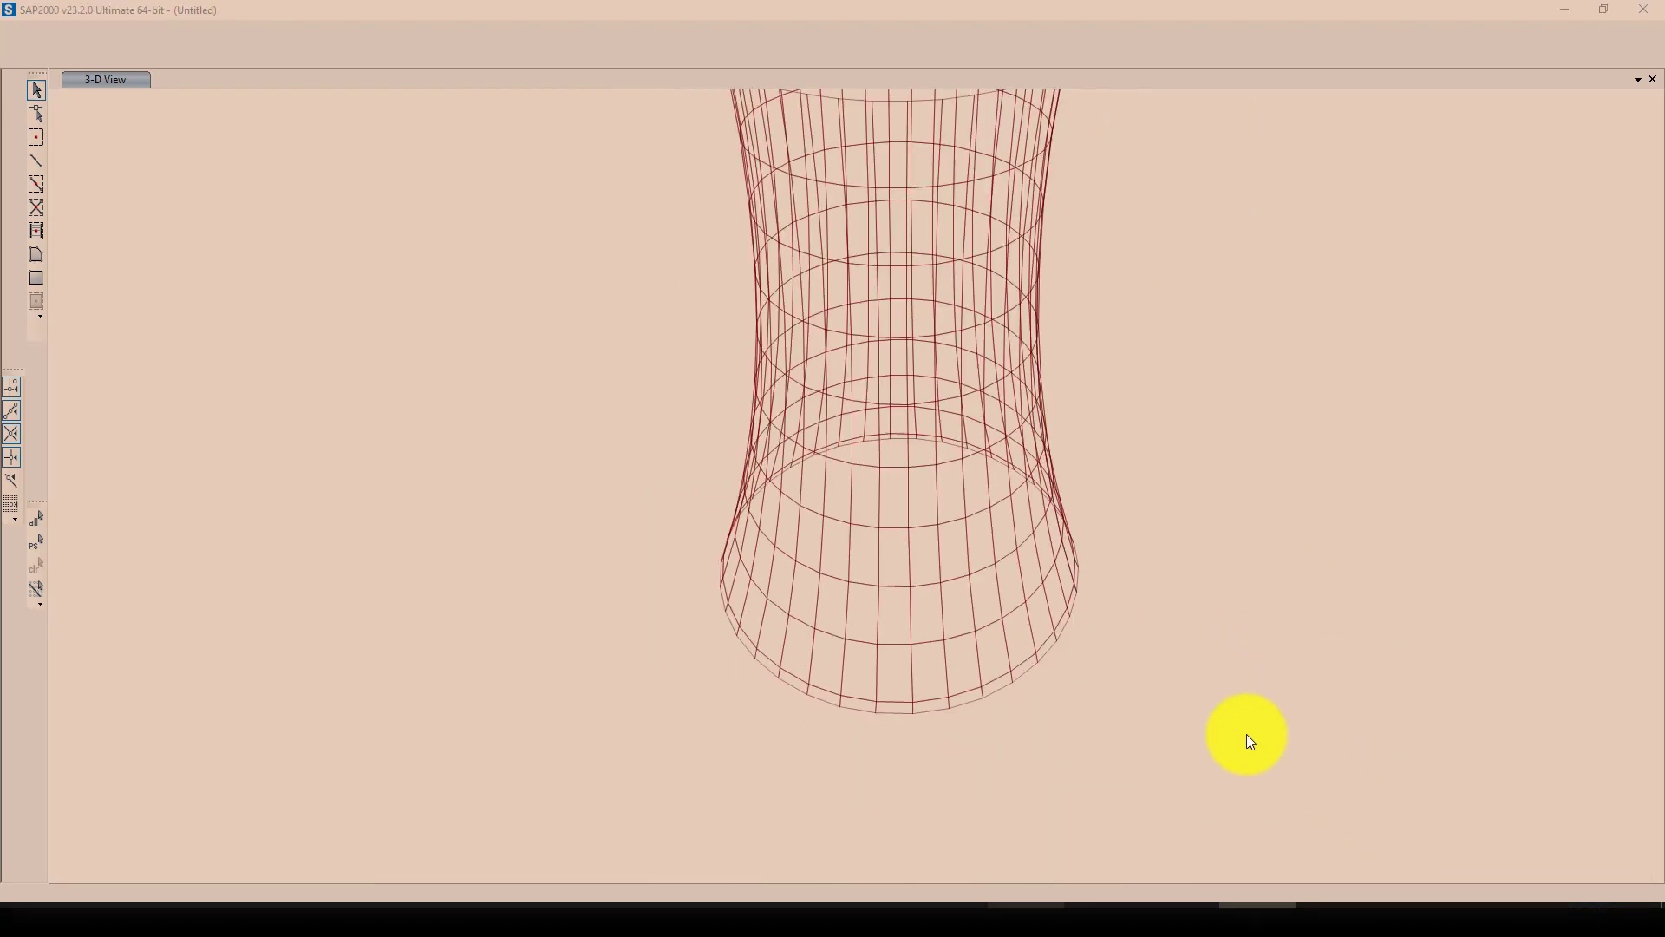
scroll(709, 409, "down", 1)
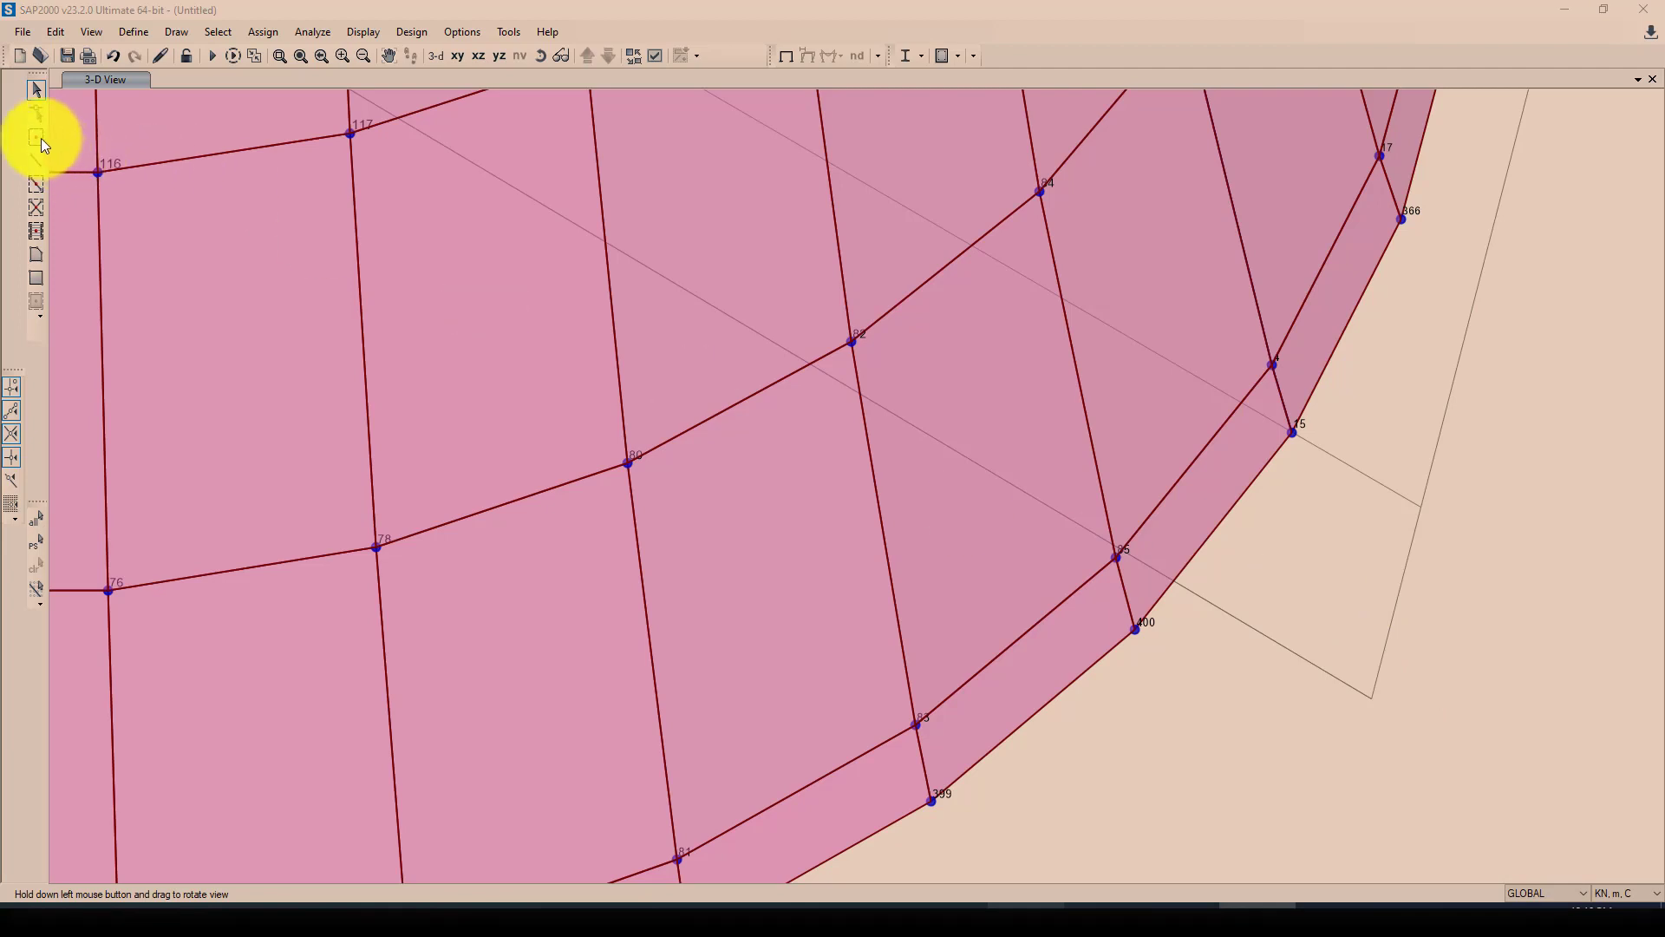
- Place standalone joint 401 at grid point (58.5, 0, 0) just outside the base ring
left_click(37, 139)
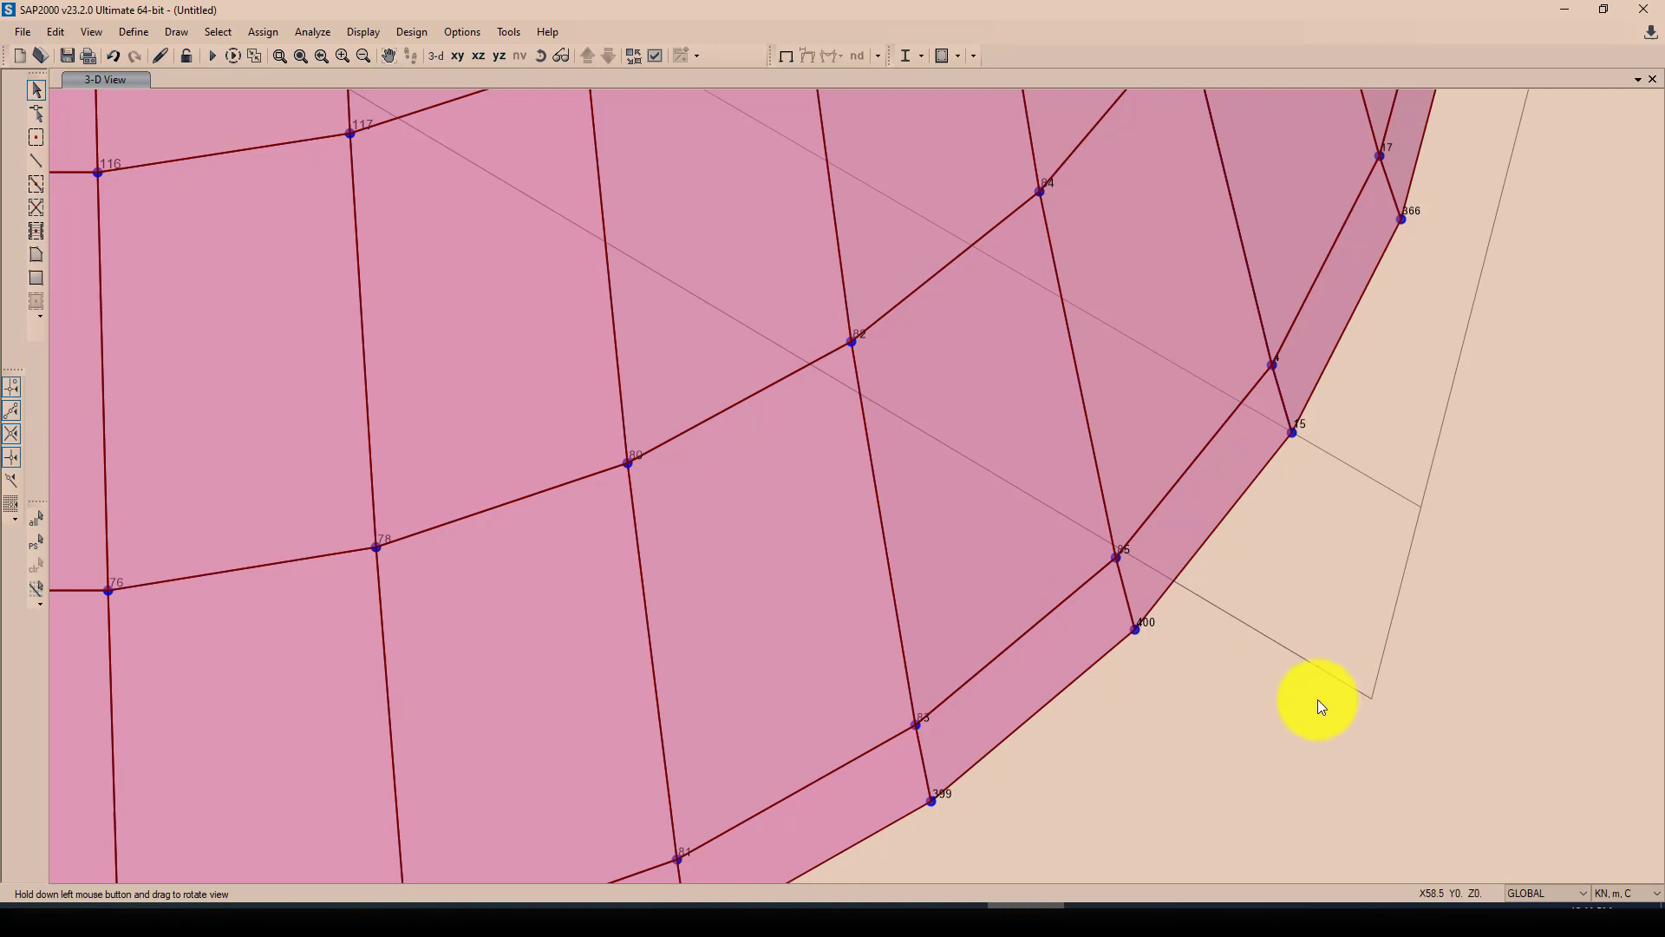
left_click_drag(718, 387, 764, 397)
mouse_move(1060, 521)
left_mouse_down()
mouse_move(1085, 535)
mouse_move(1053, 491)
left_mouse_up()
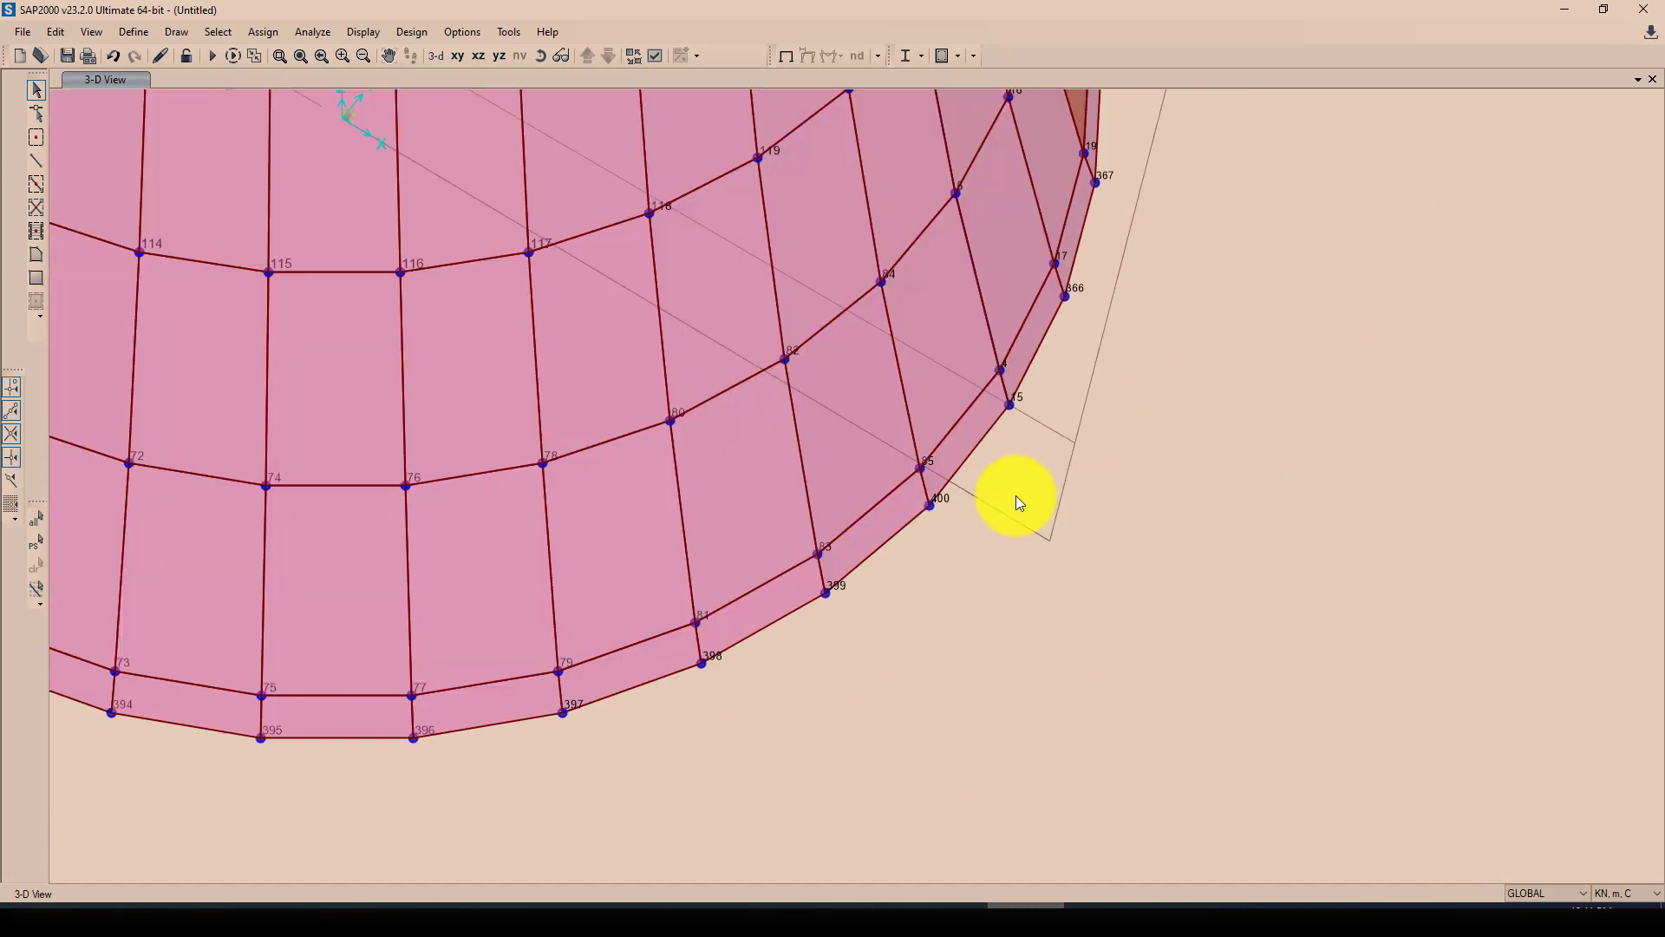
left_click(36, 137)
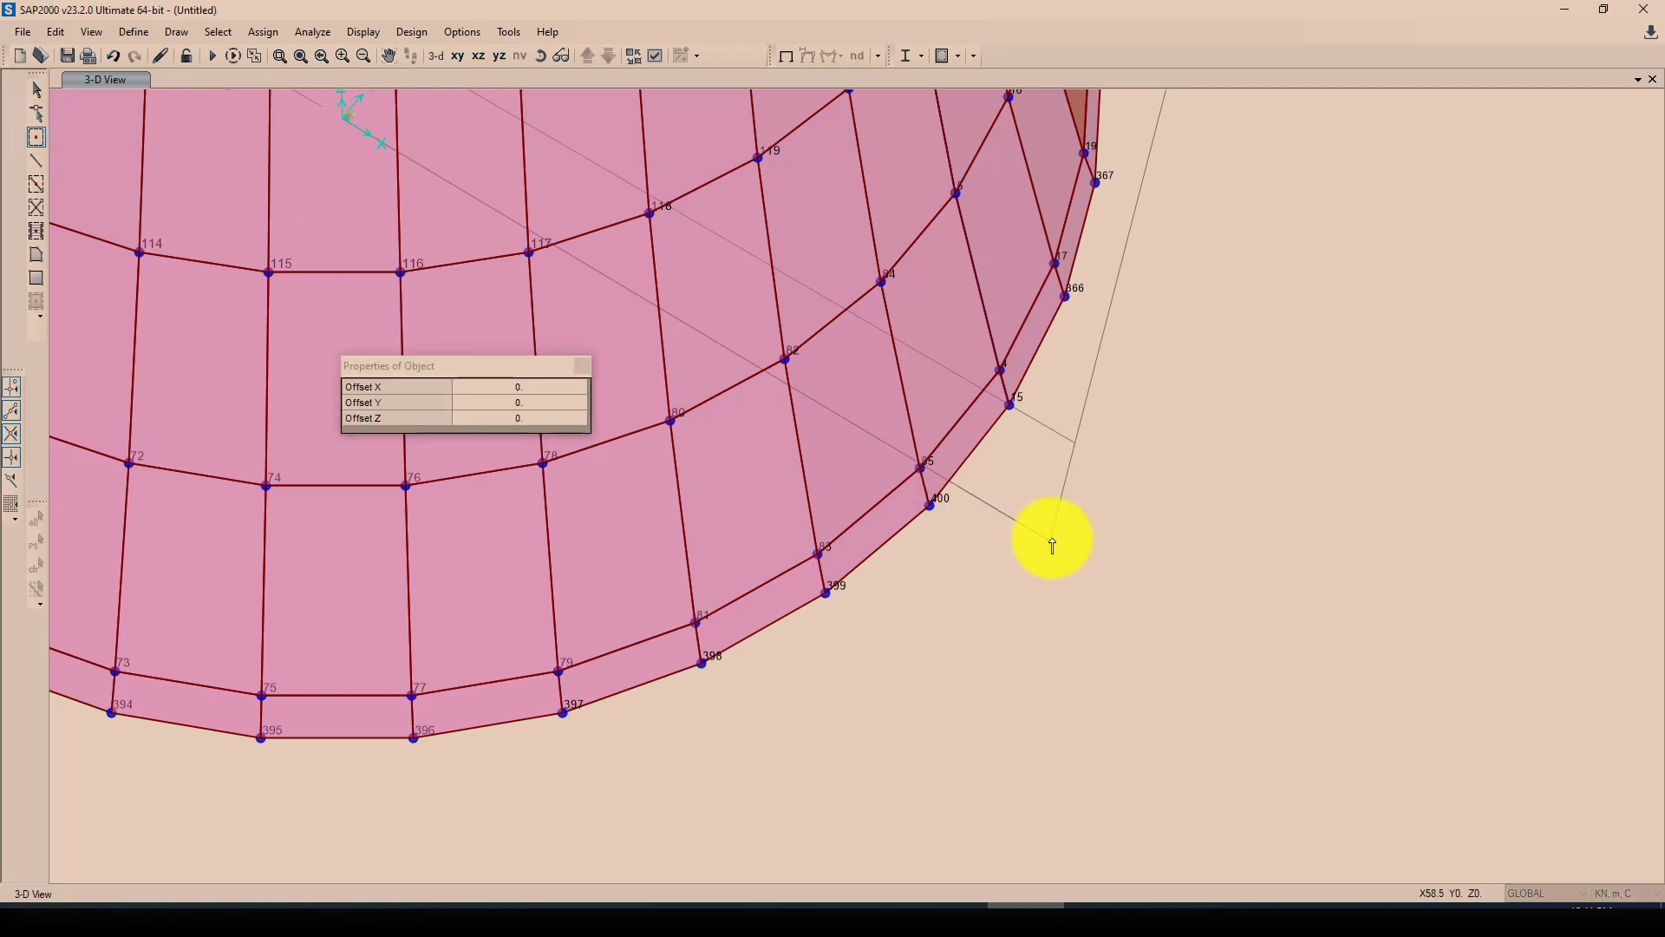
left_click(1013, 562)
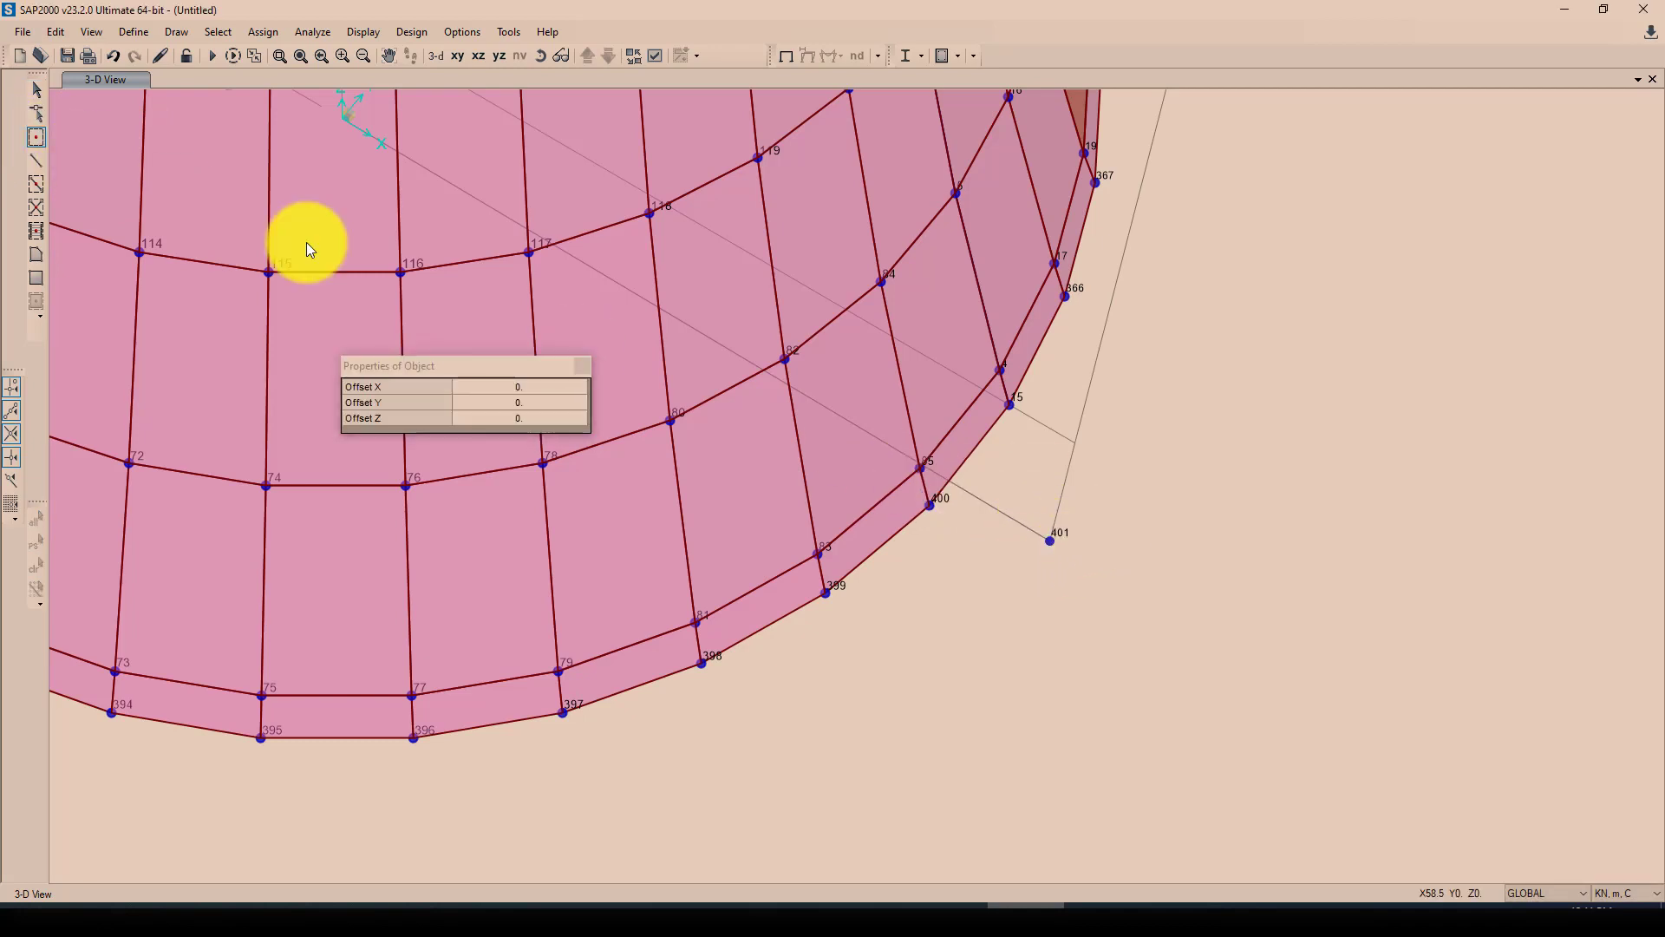
left_click(36, 89)
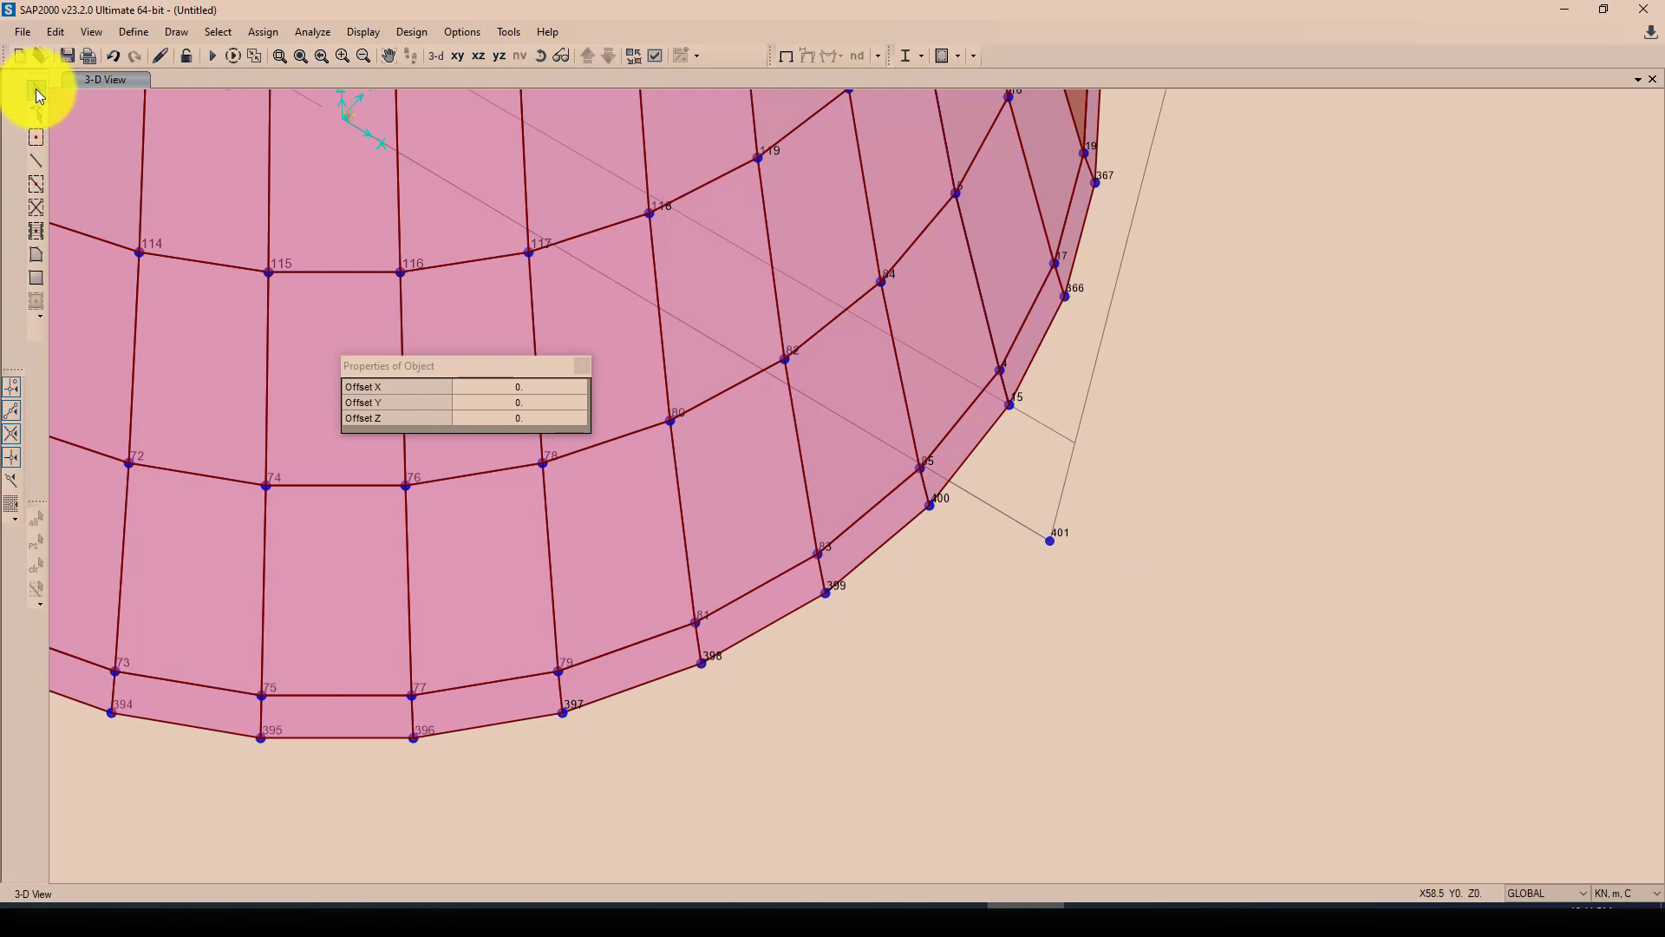
- Replicate joint 401 radially about Z once at 10° to create joint 402
left_click(1073, 581)
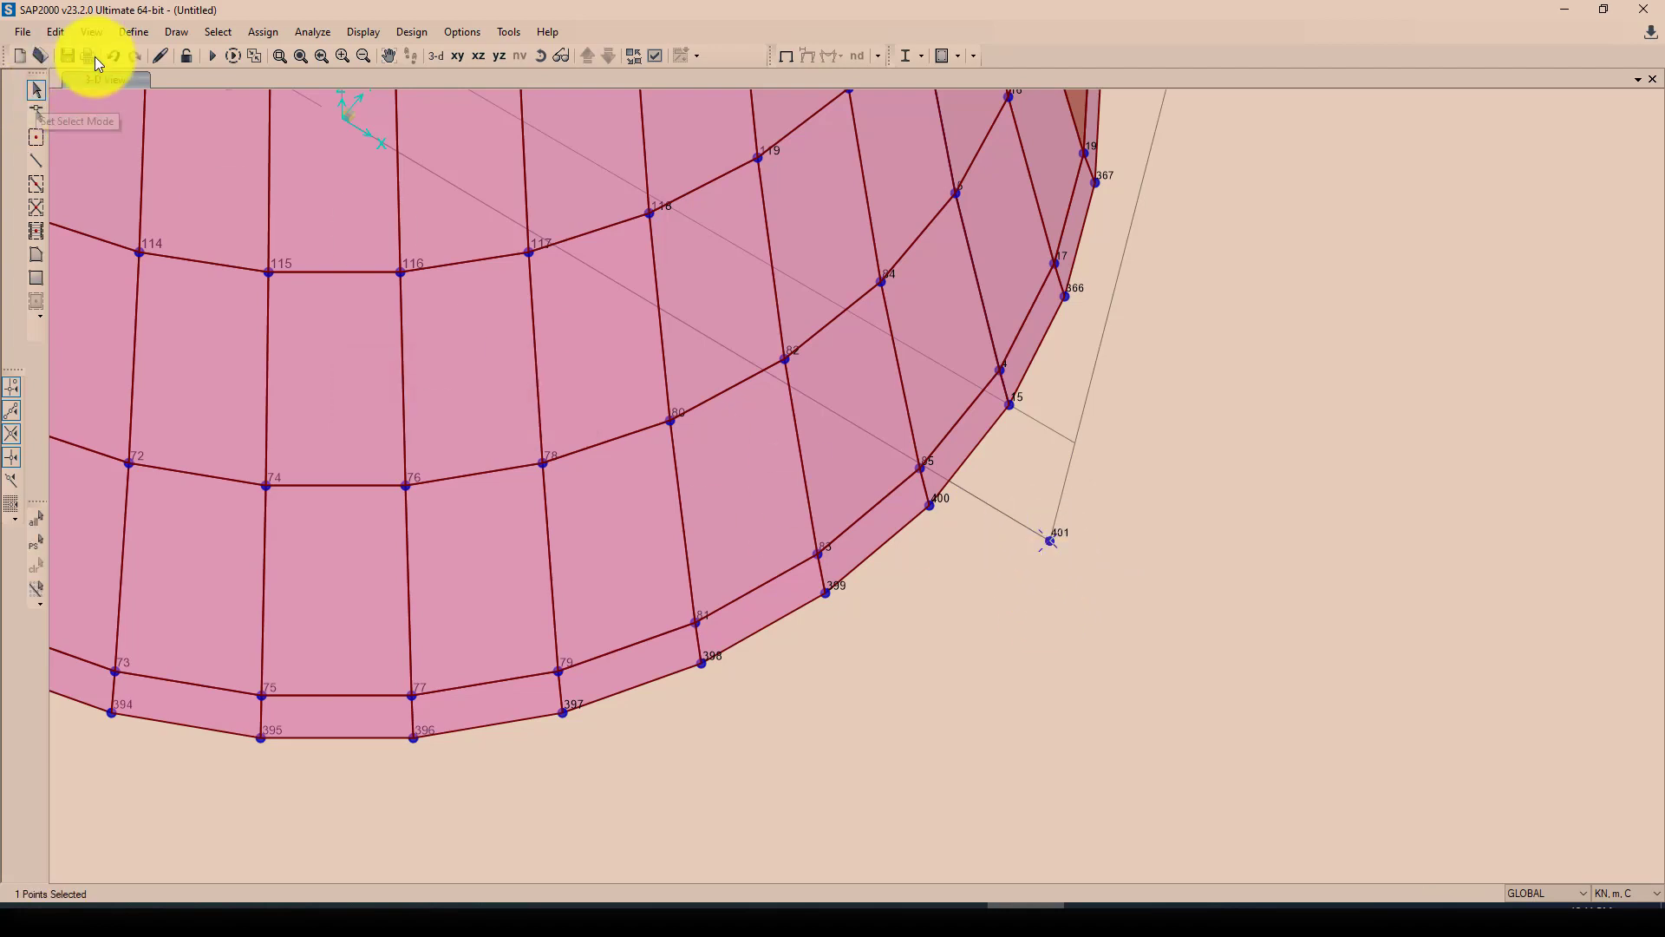
left_click(54, 29)
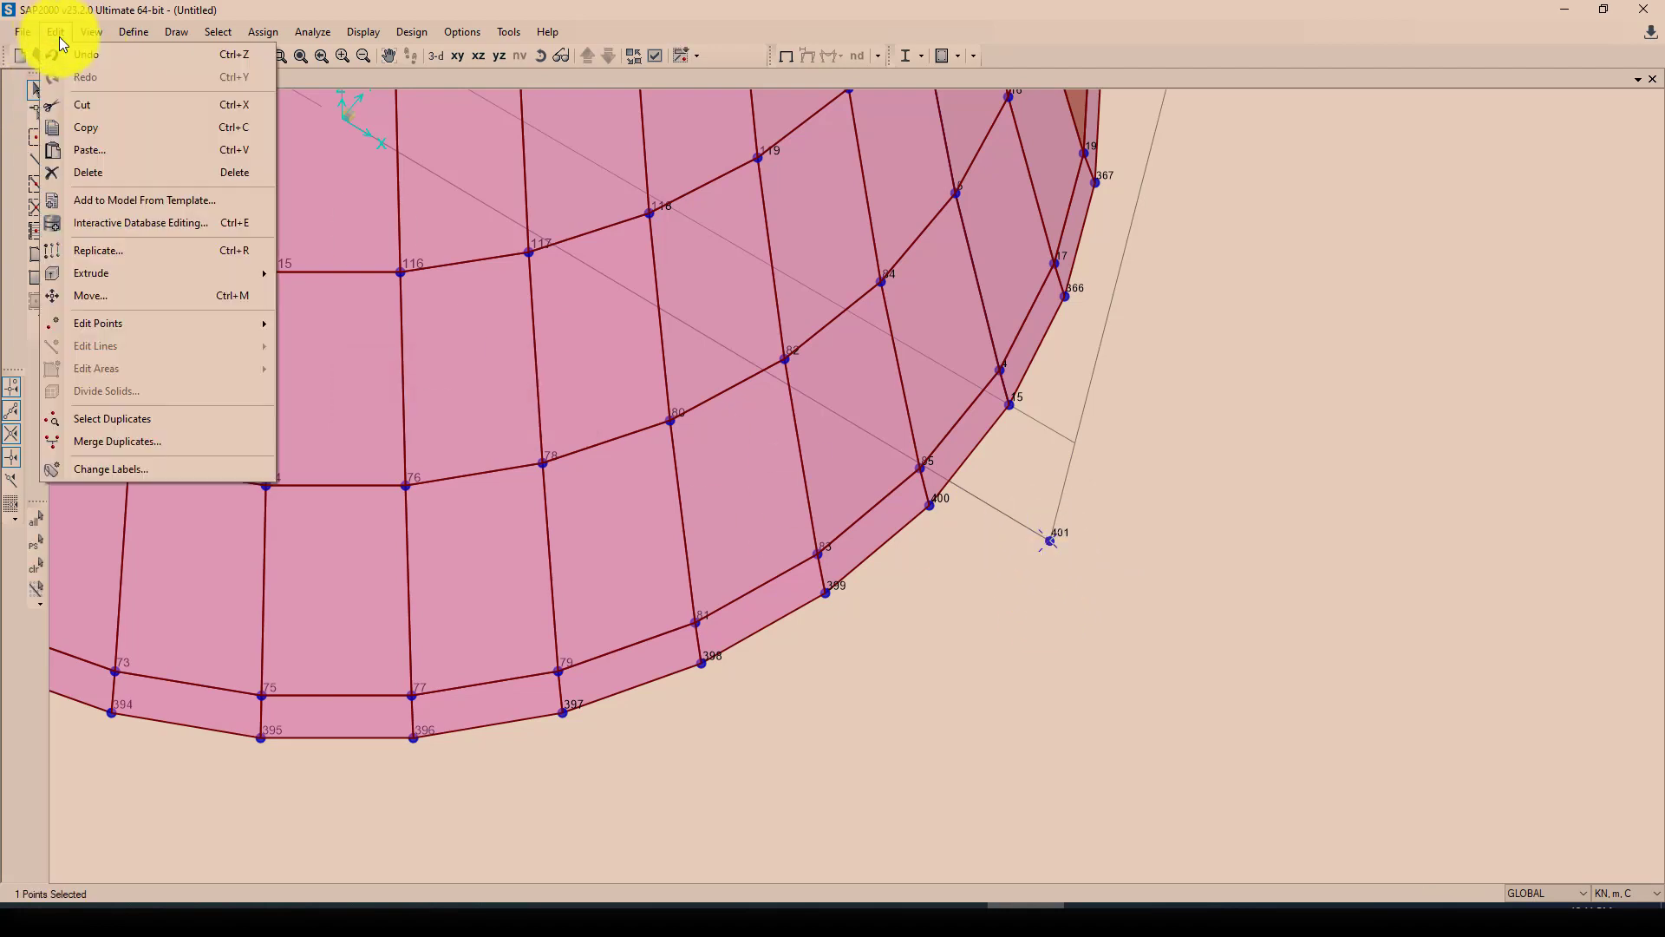
left_click(112, 258)
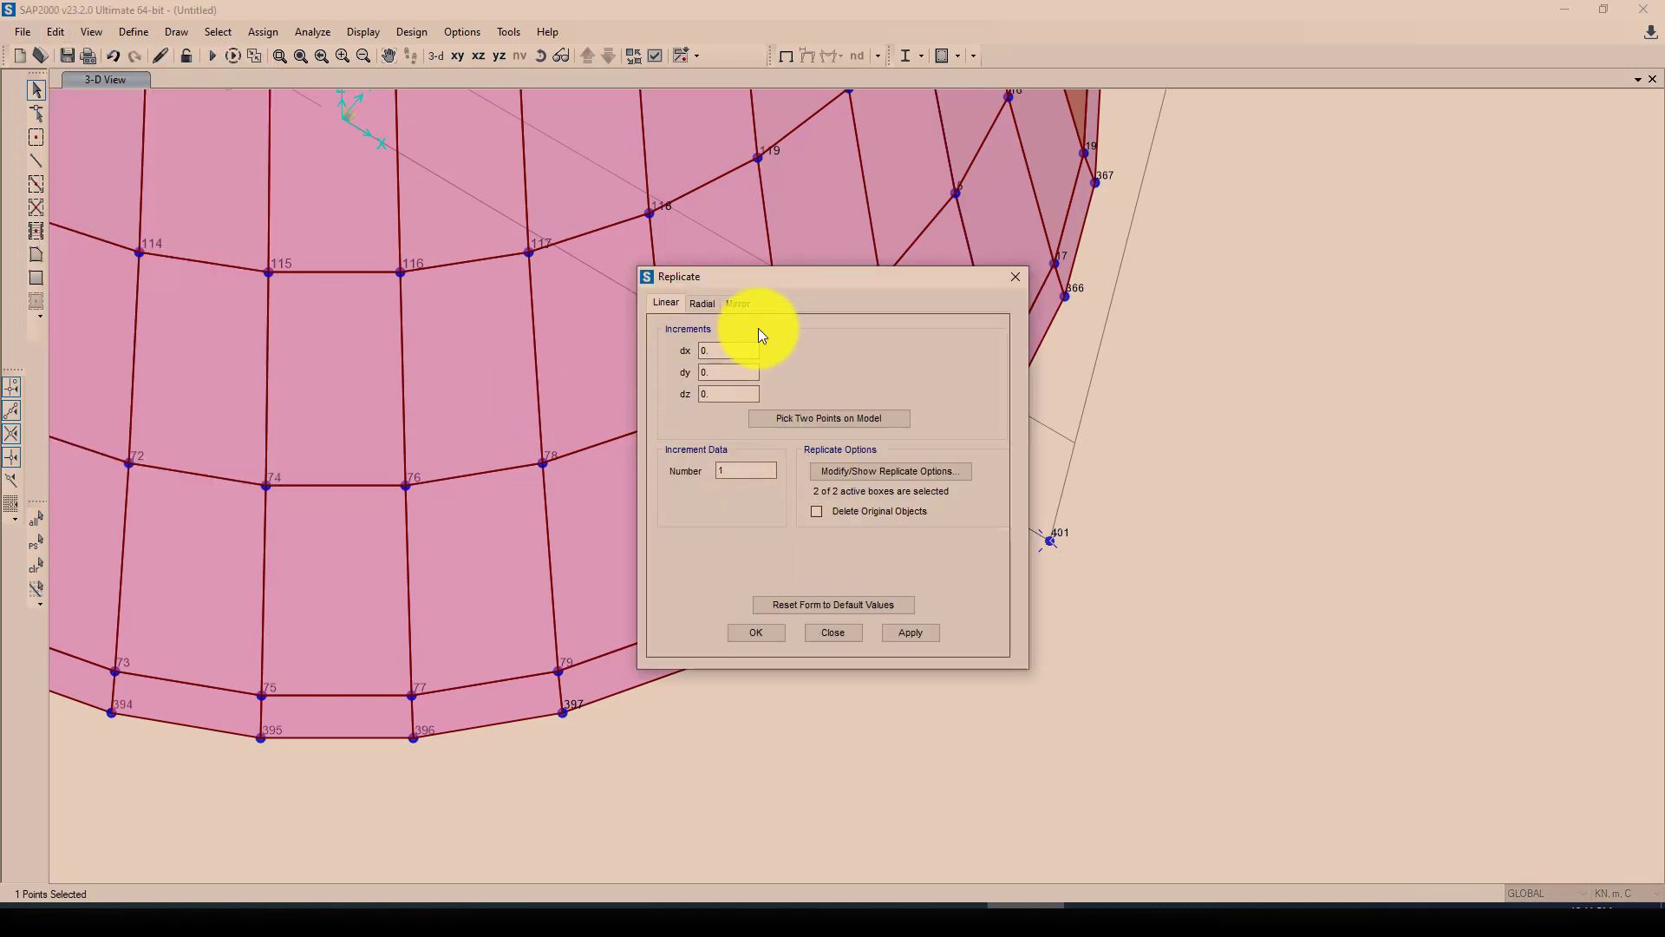
left_click(476, 320)
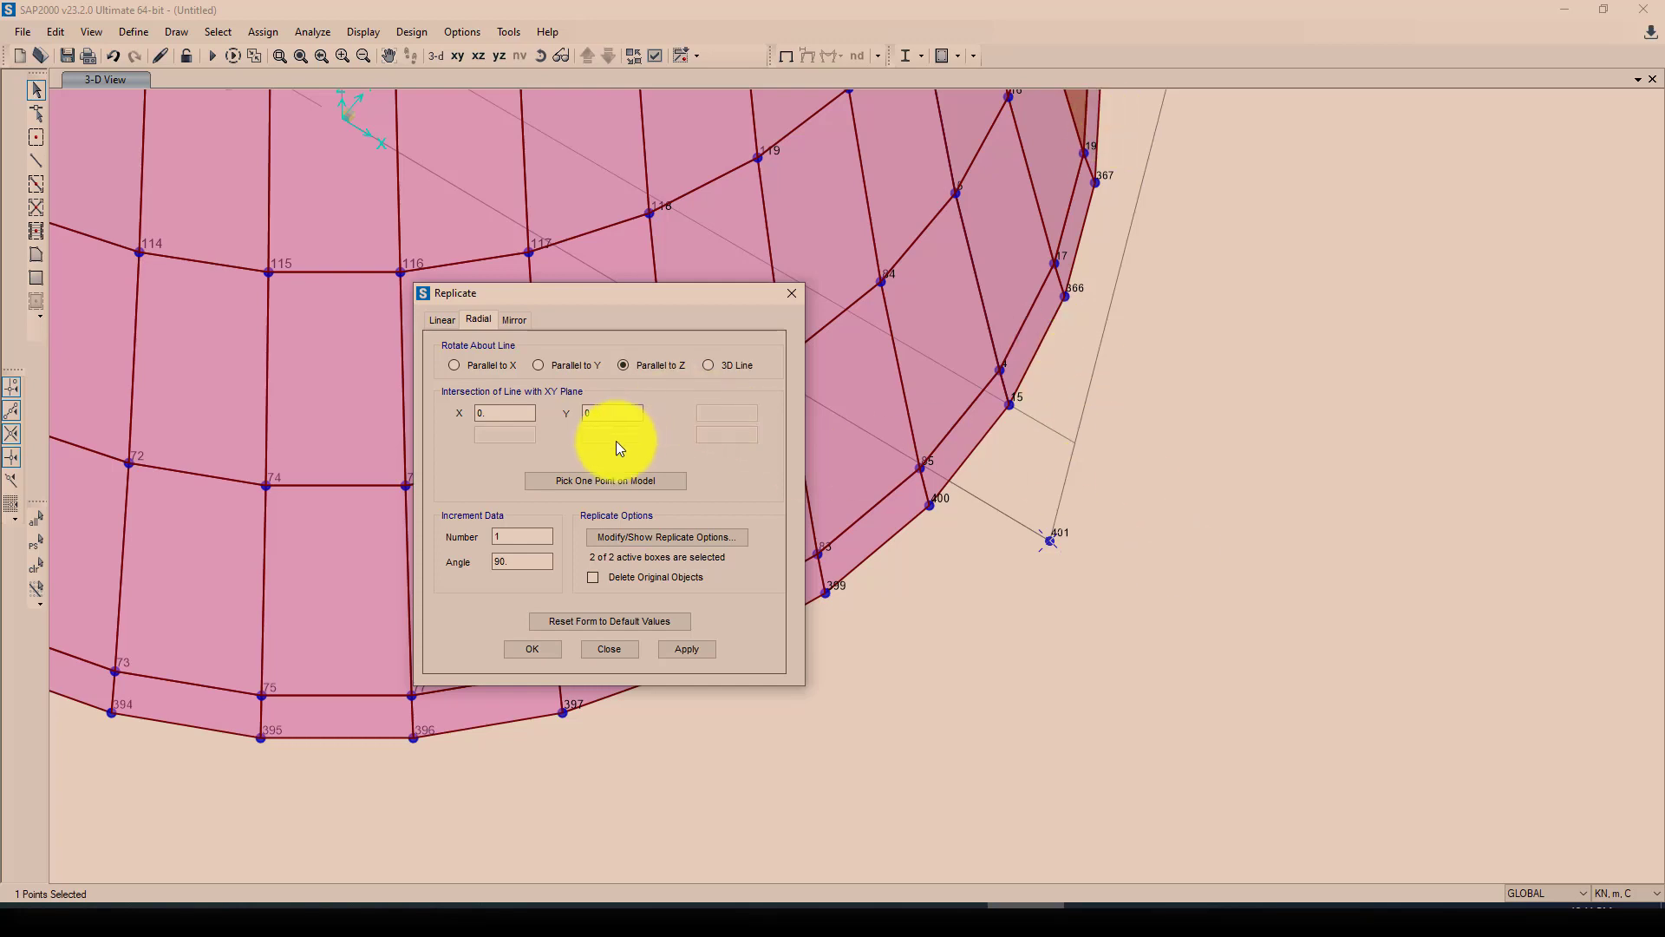
double_click(492, 561)
type("10")
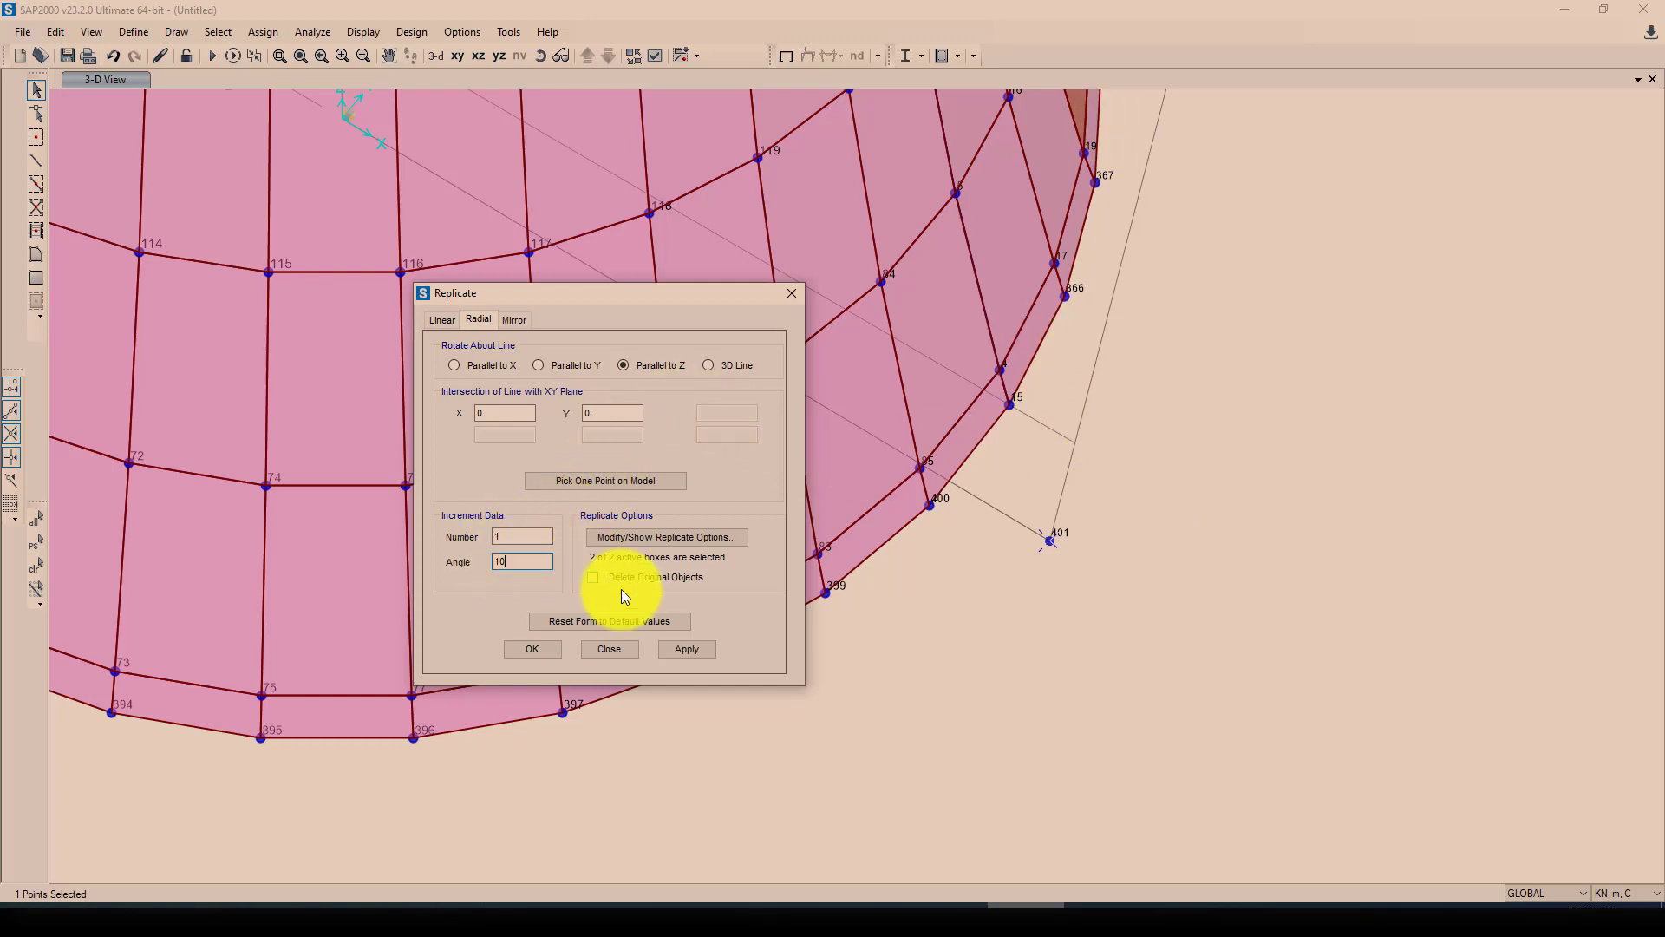
left_click(540, 649)
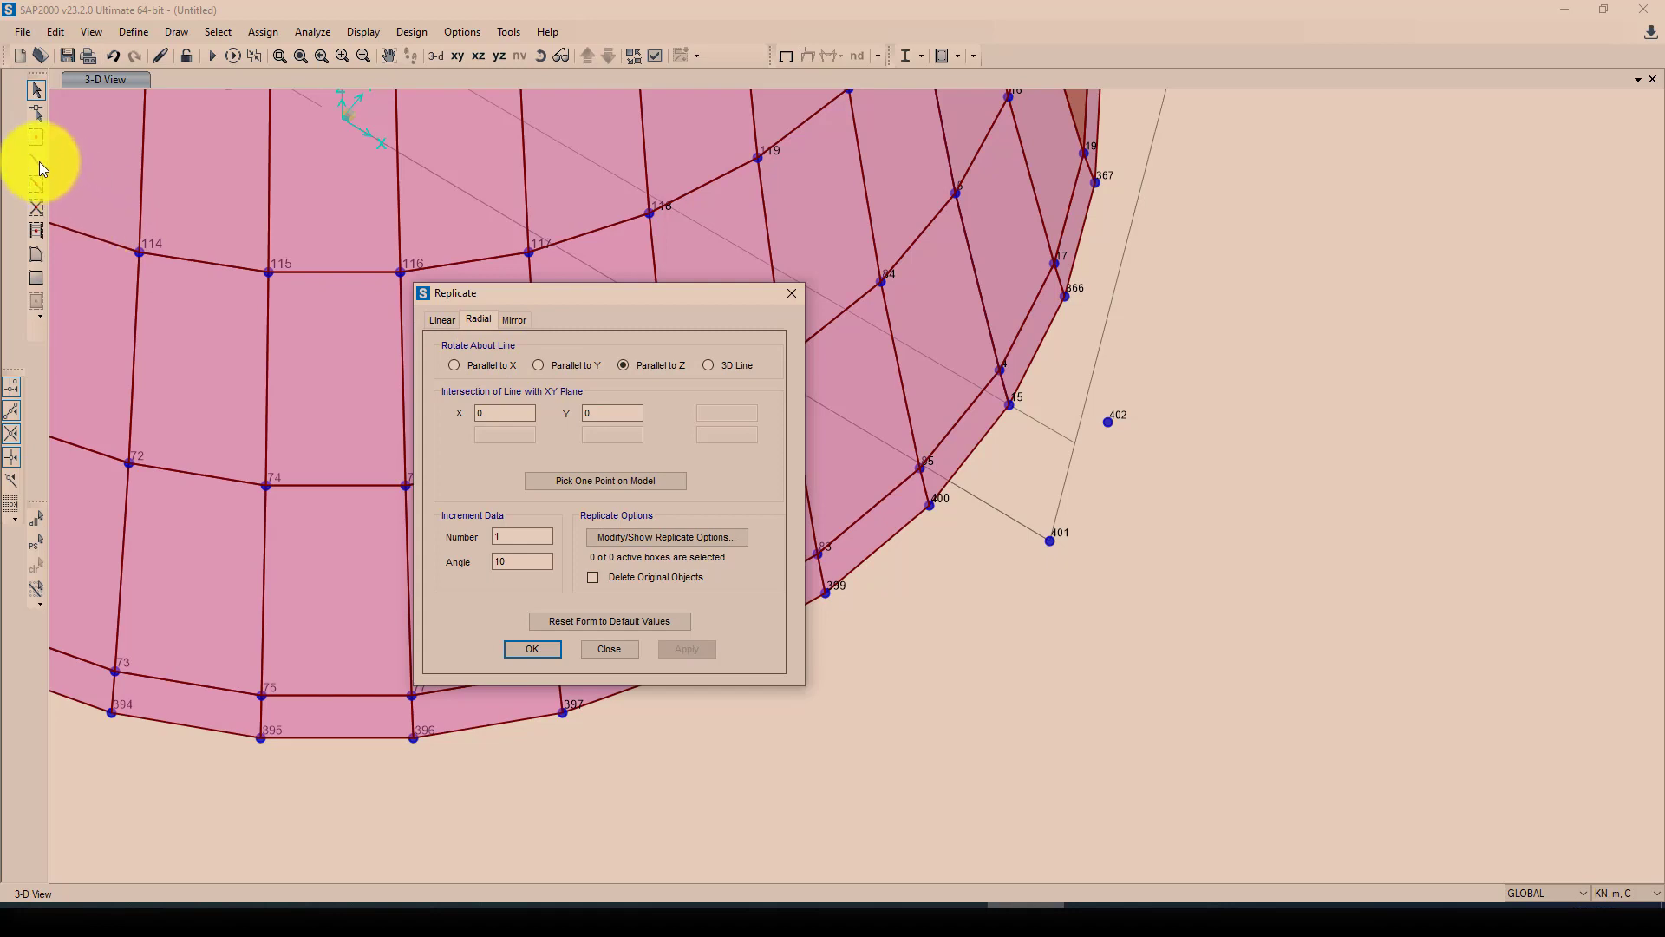
key("Escape")
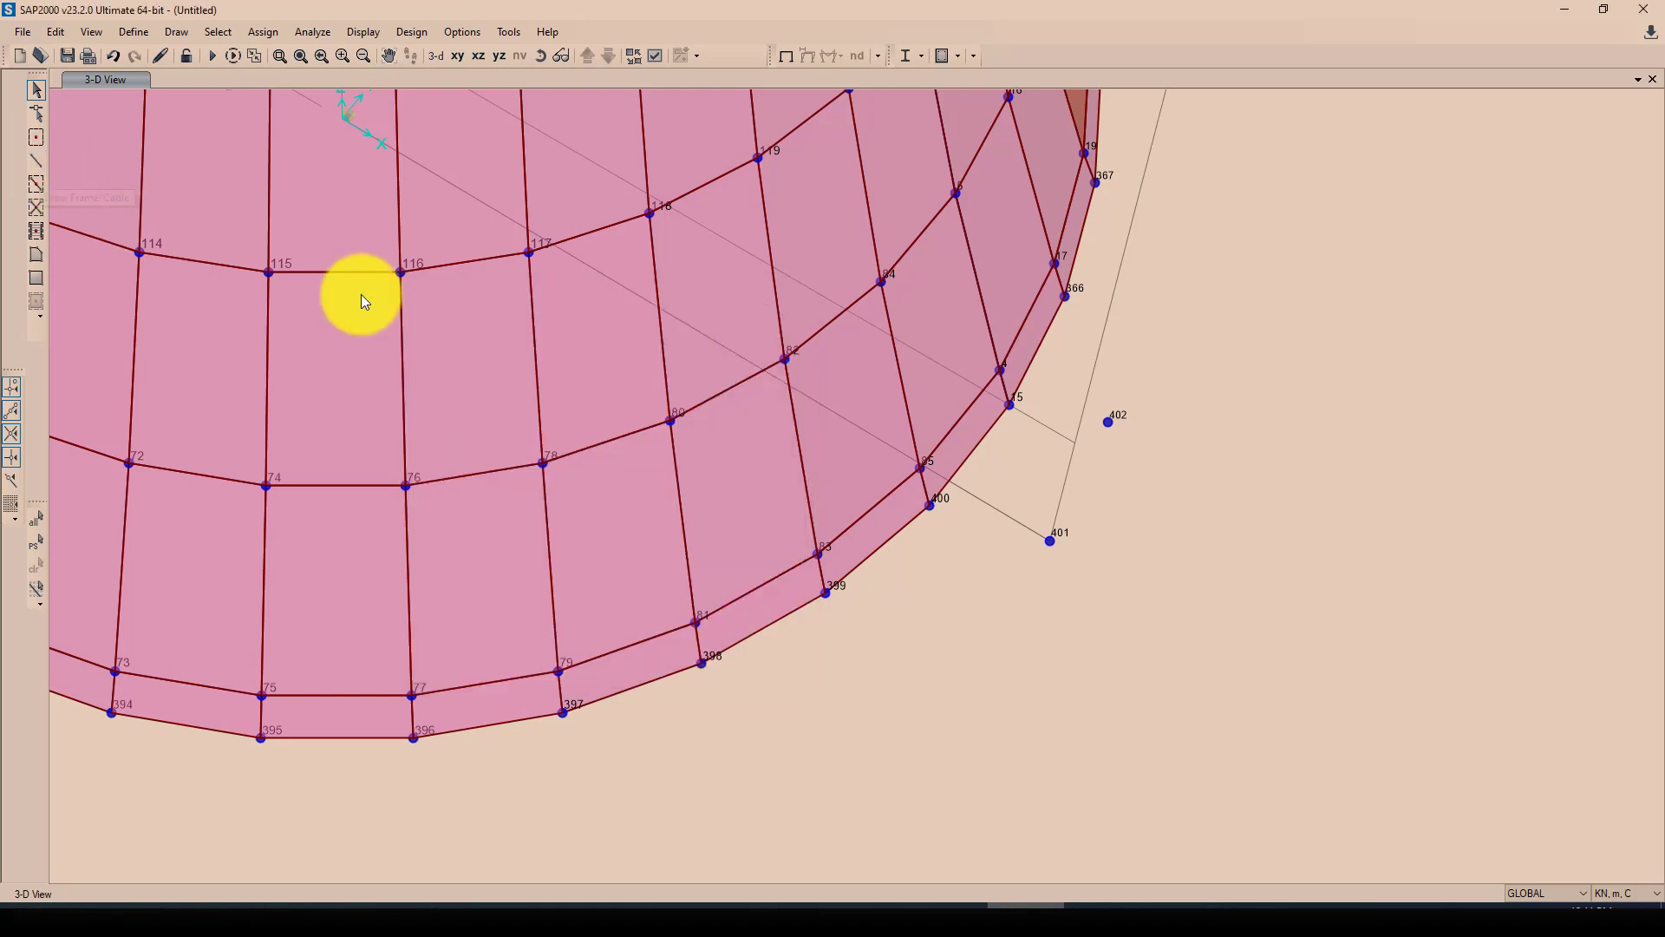
- Draw FSEC1 frames from joint 401 to 402 and from joint 15 to their midpoint 403
left_click(36, 160)
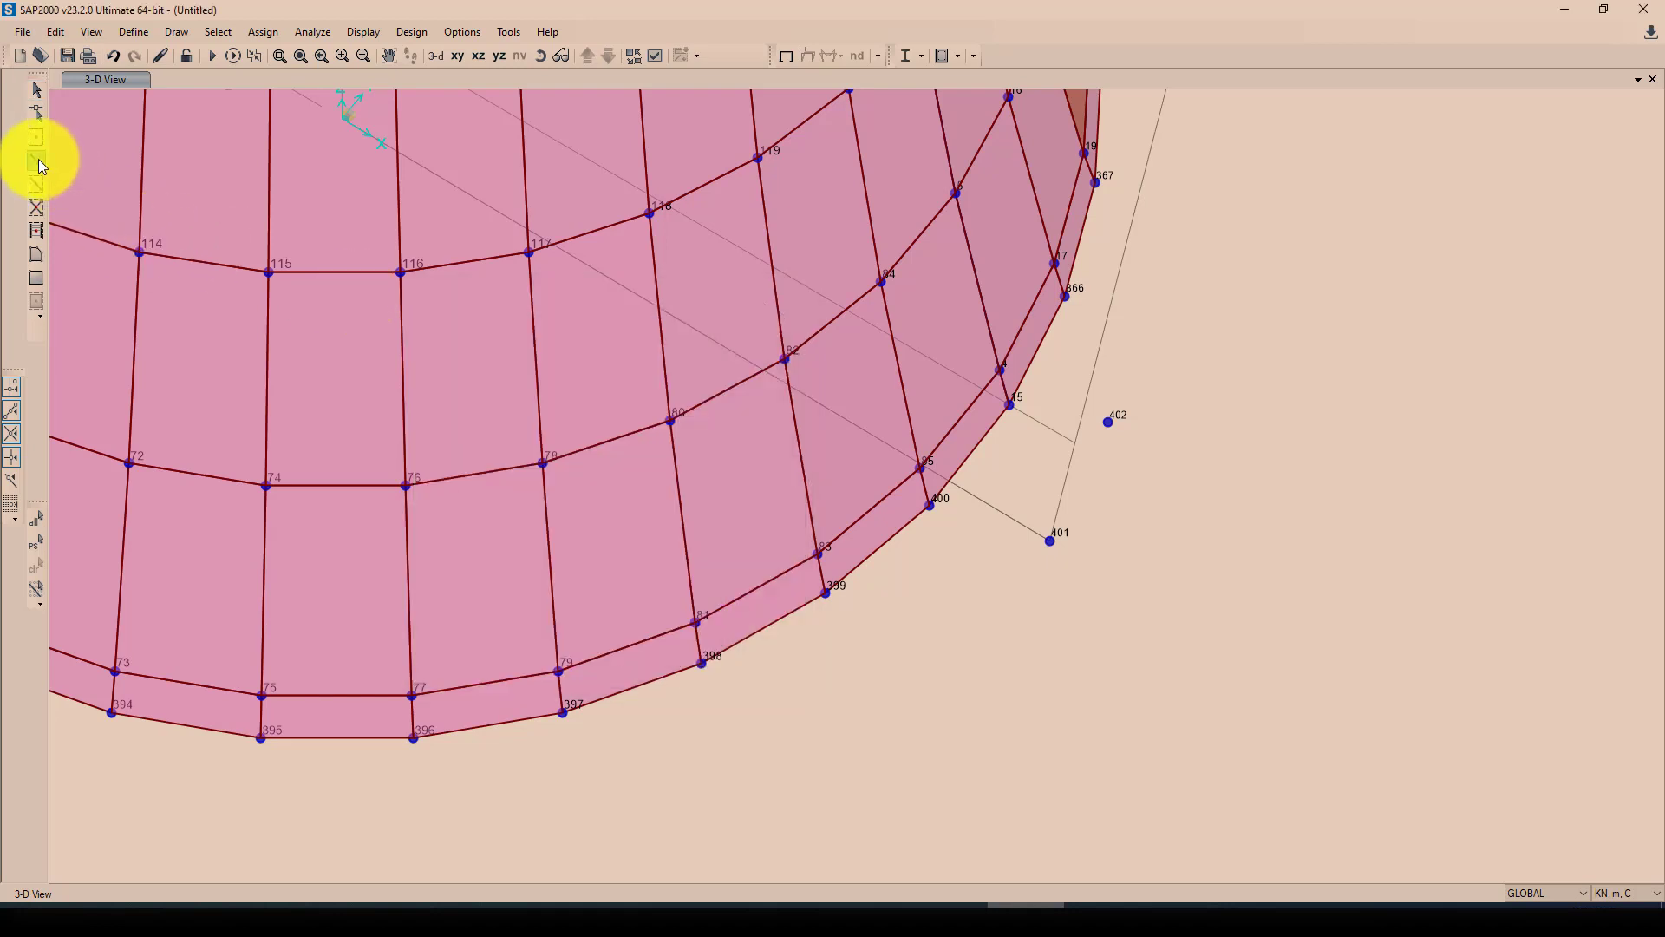
left_click(1049, 543)
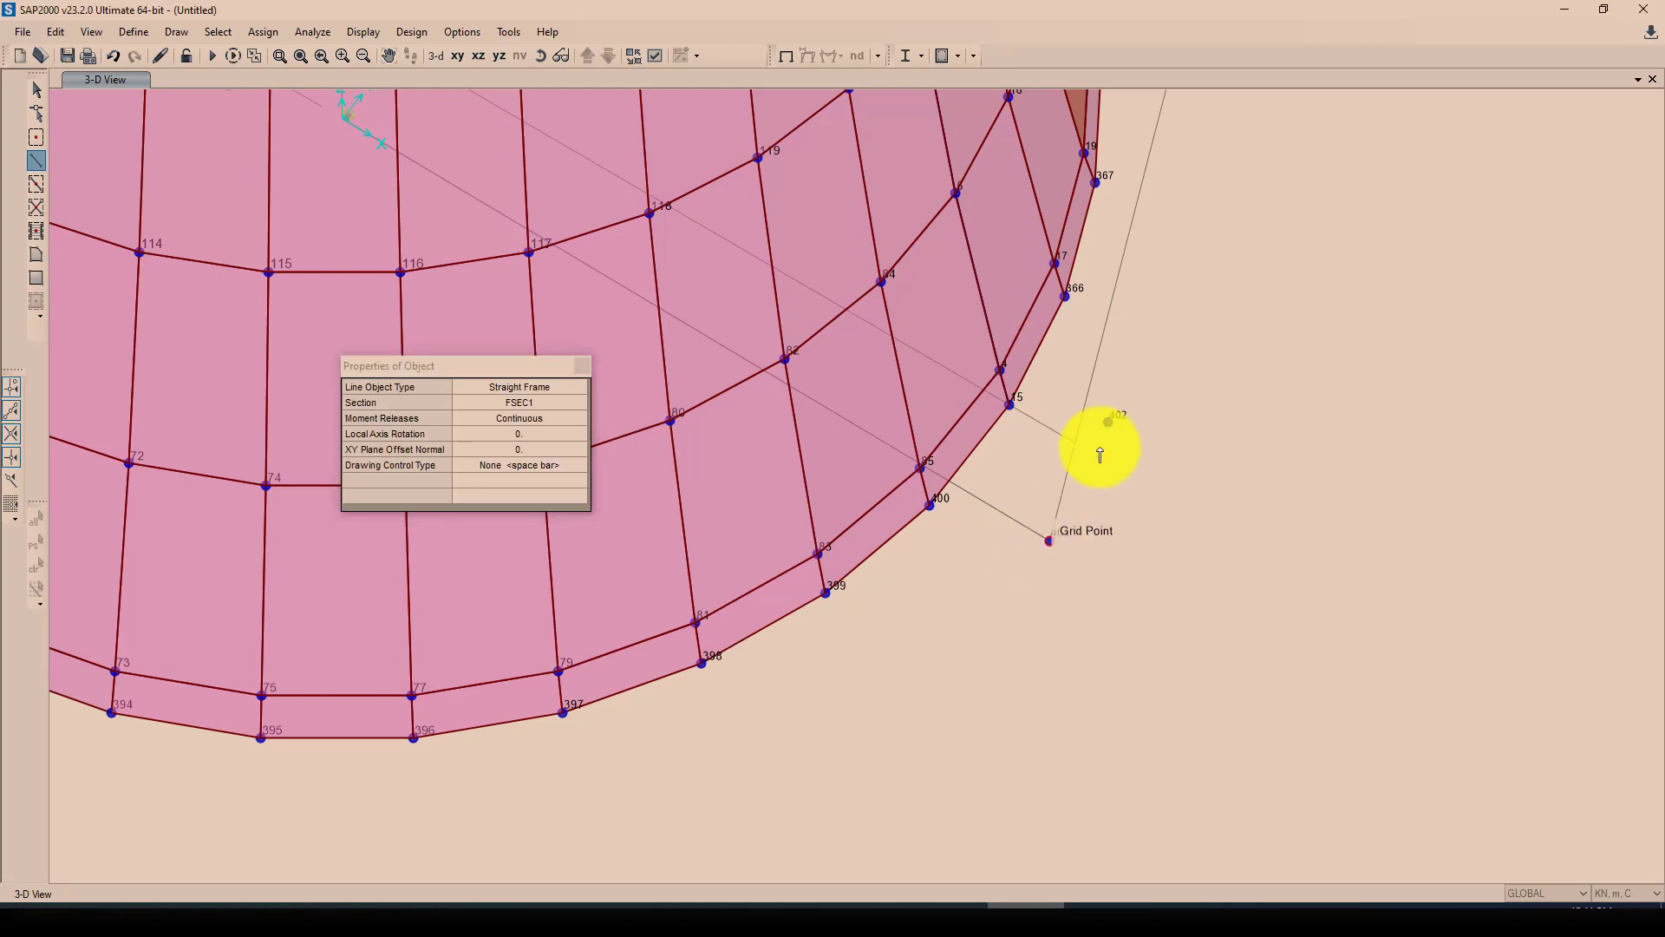
left_click(1108, 421)
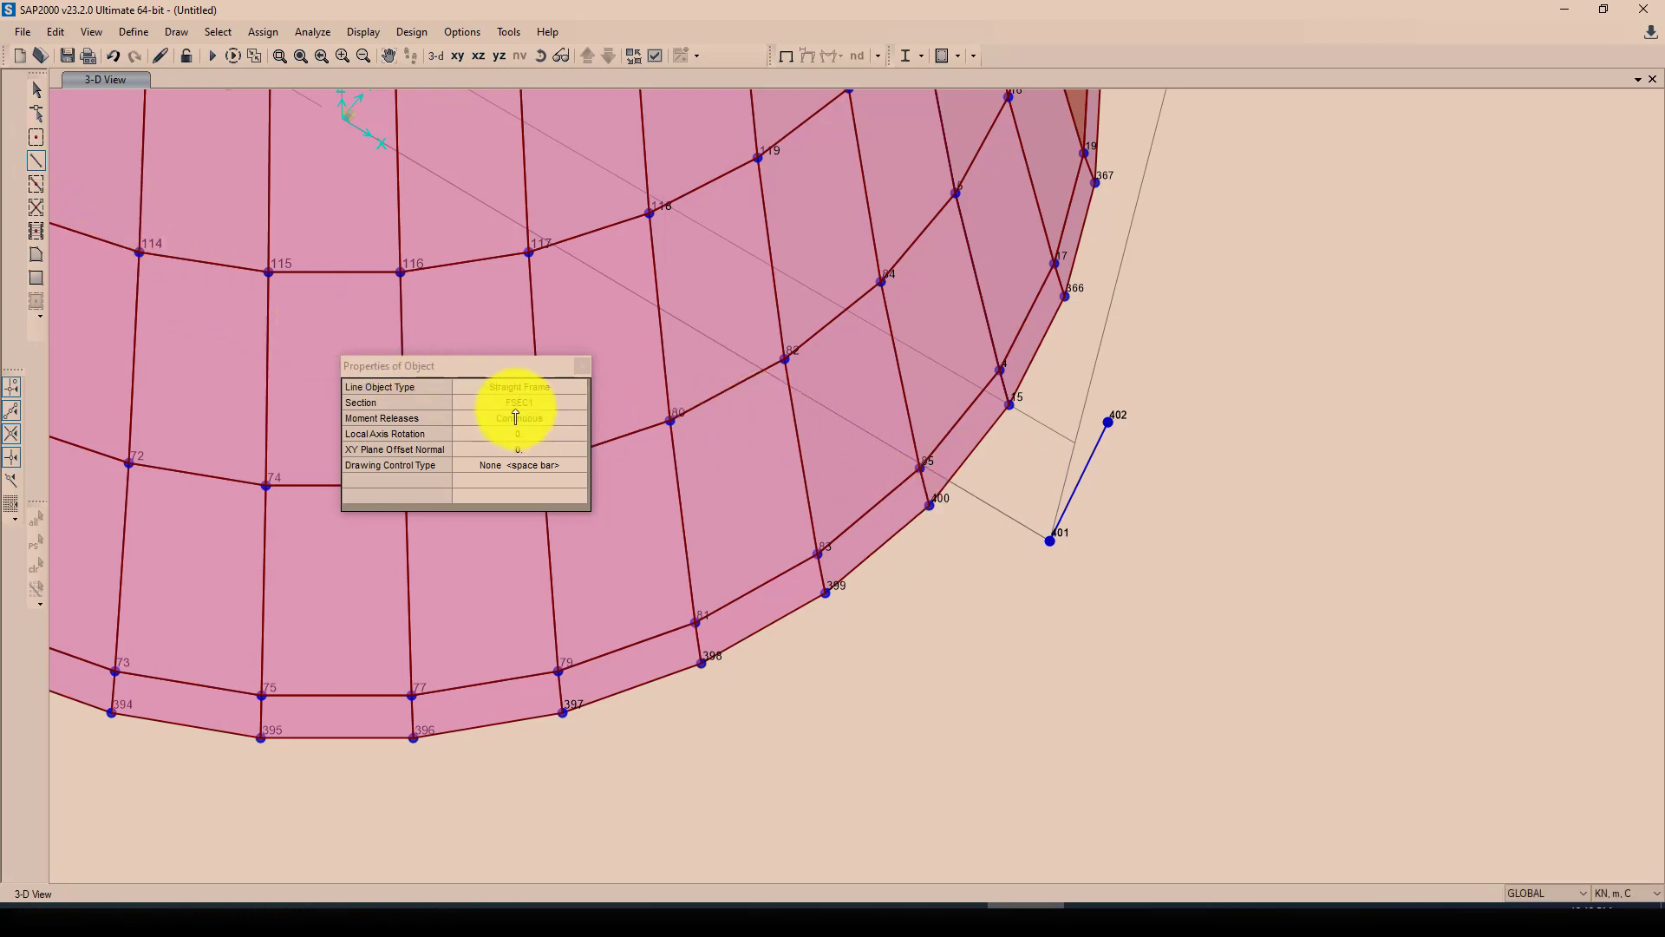
left_click(1011, 406)
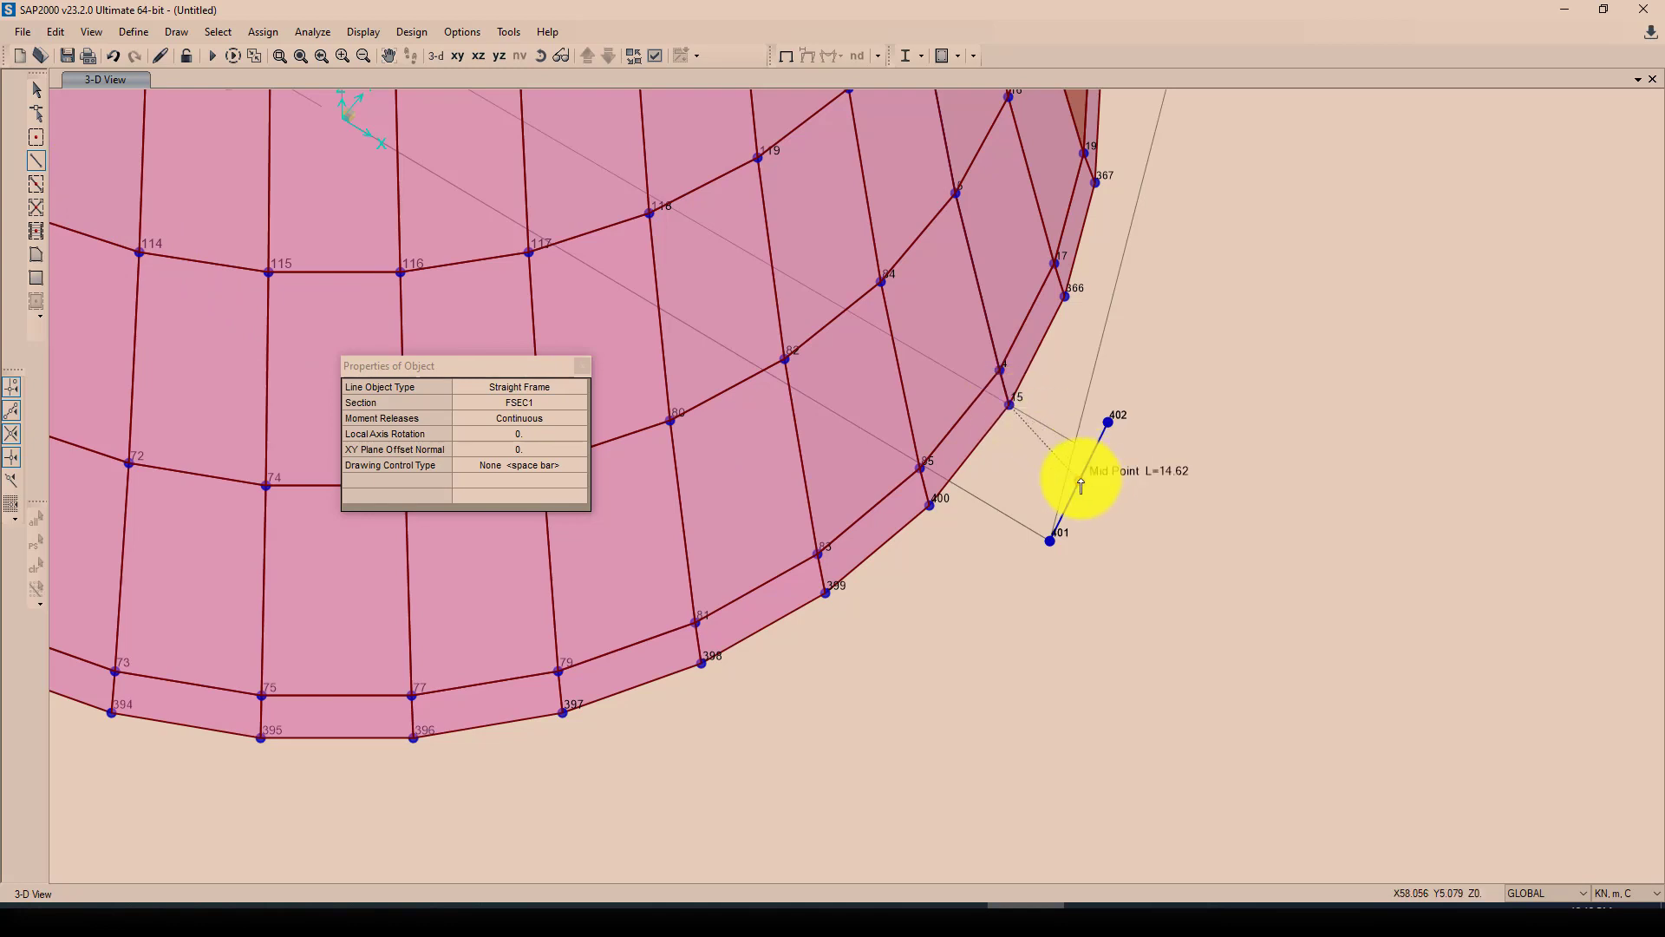
left_click(1081, 480)
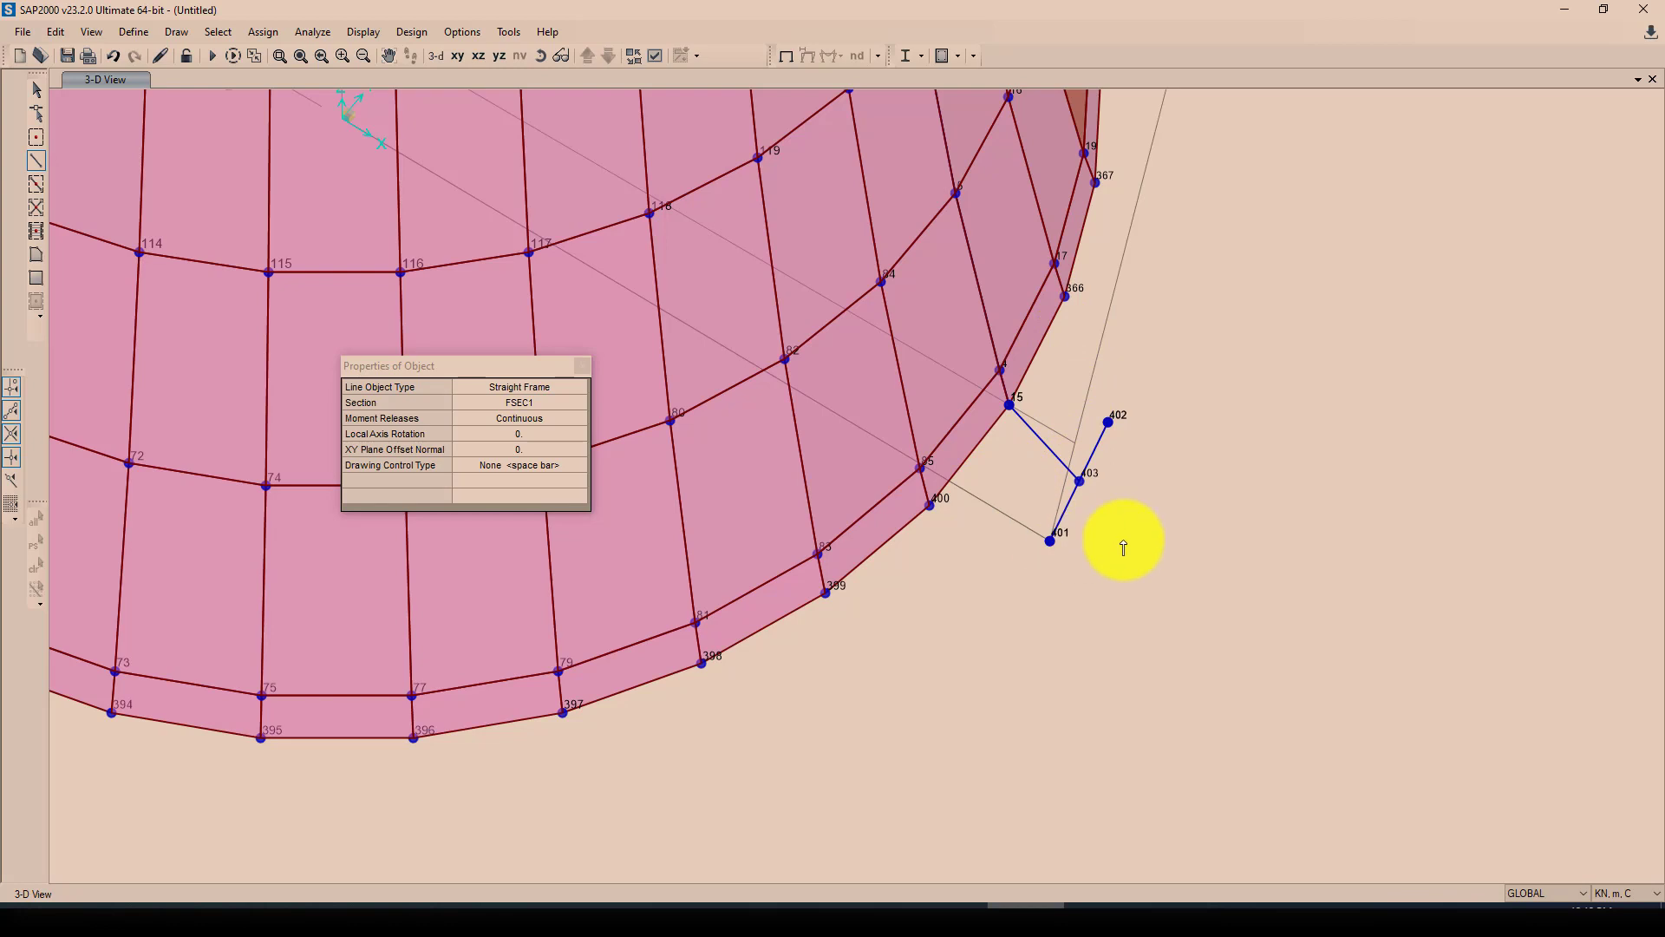
key("Escape")
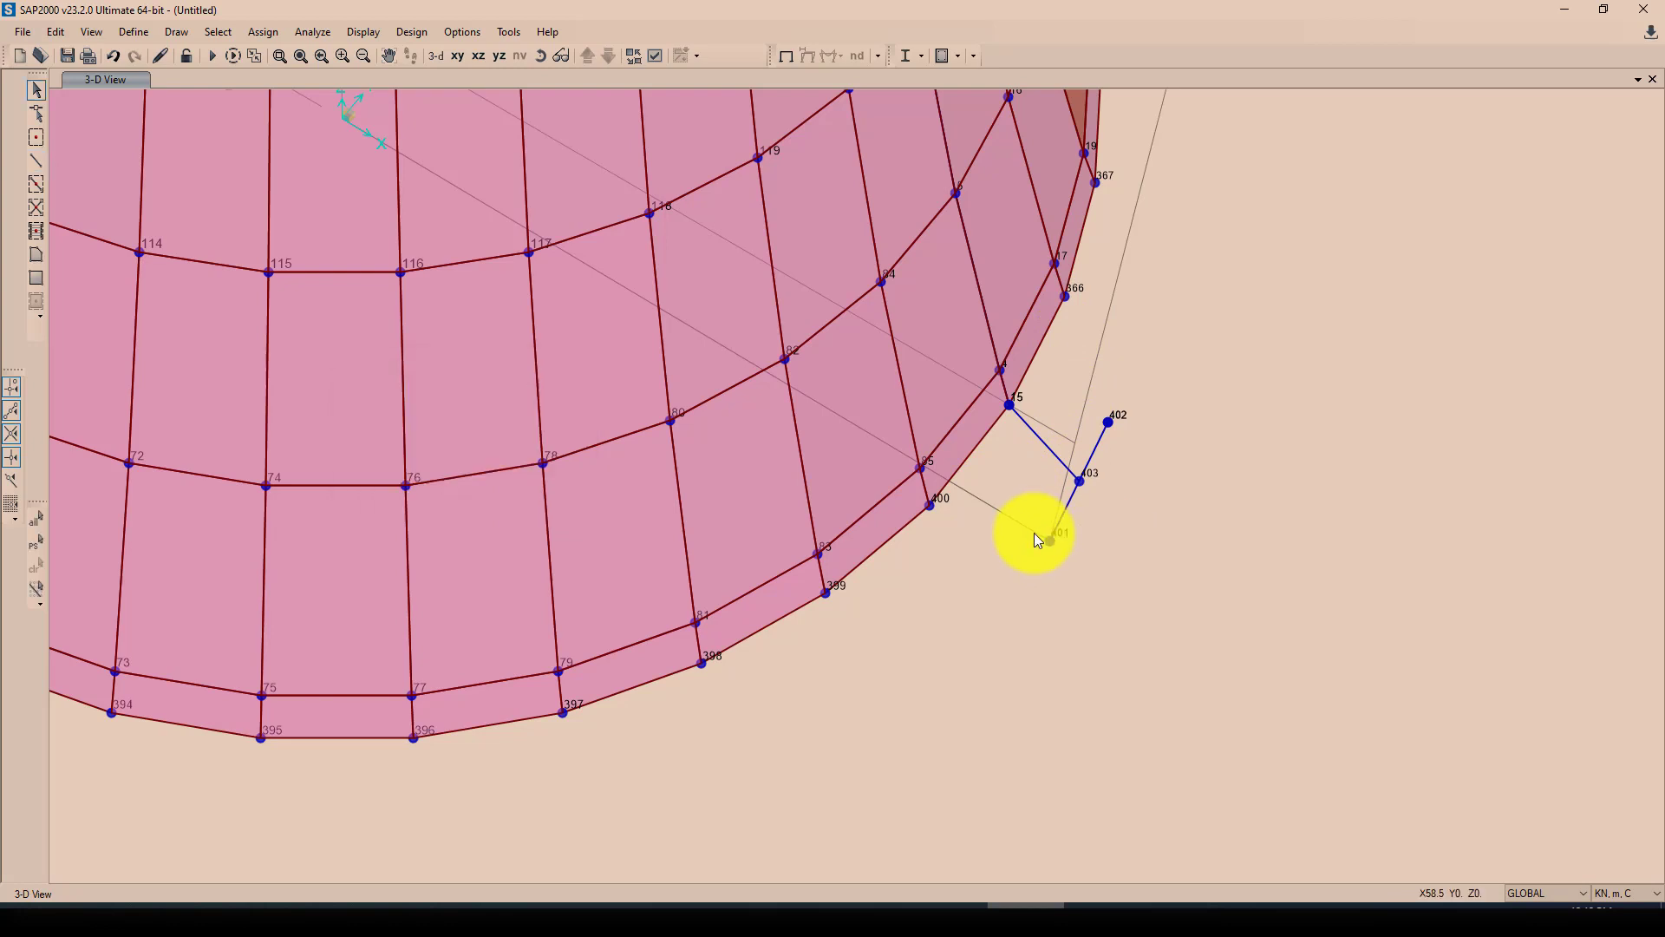
mouse_move(1044, 557)
middle_mouse_down("shift")
mouse_move(926, 606)
mouse_move(803, 624)
middle_mouse_up("shift")
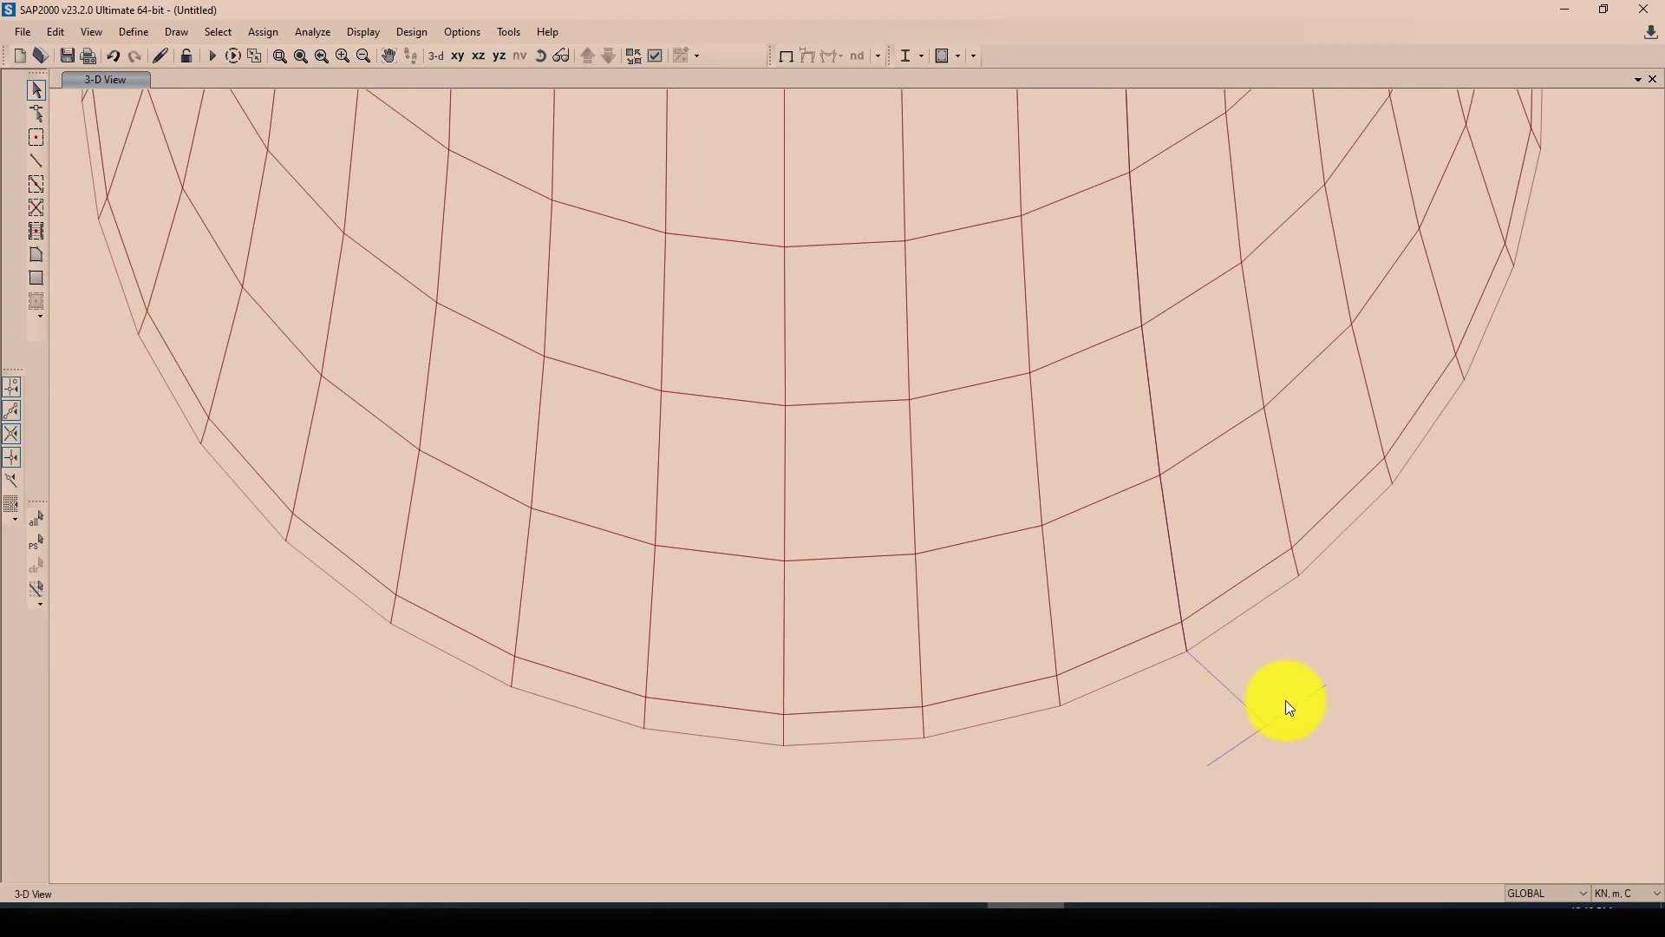
- Draw a frame from joint 403 up to ring joint 366, forming the V's second leg
middle_click_drag(1288, 701, 1282, 699, "shift")
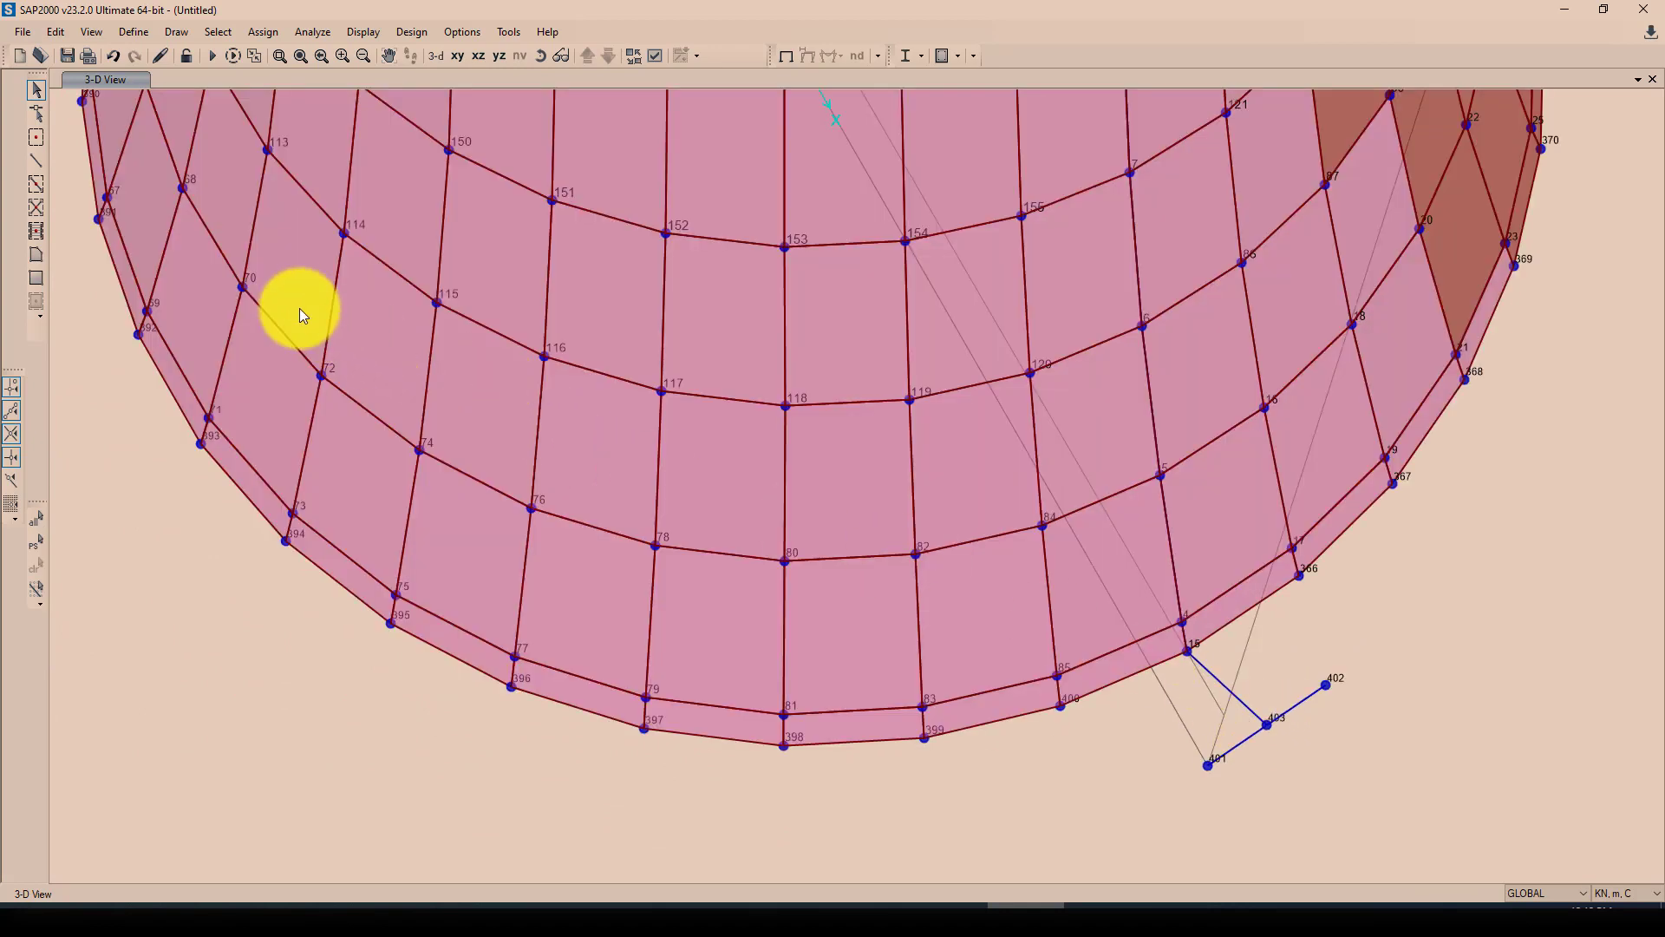
left_click(36, 162)
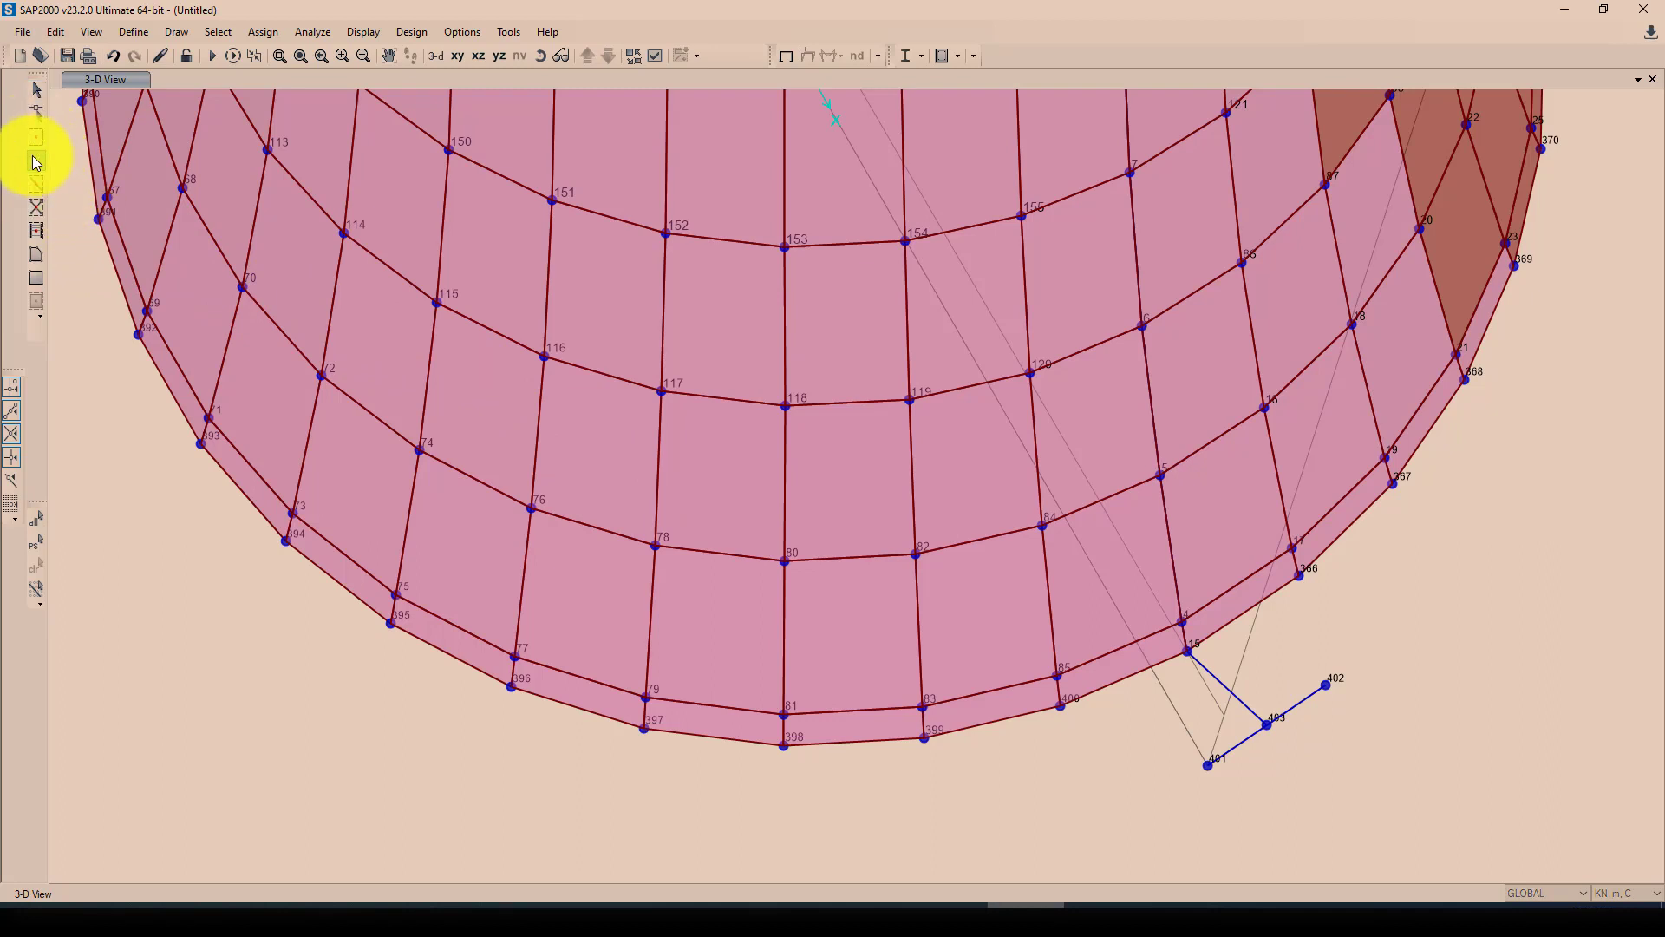
left_click(1267, 724)
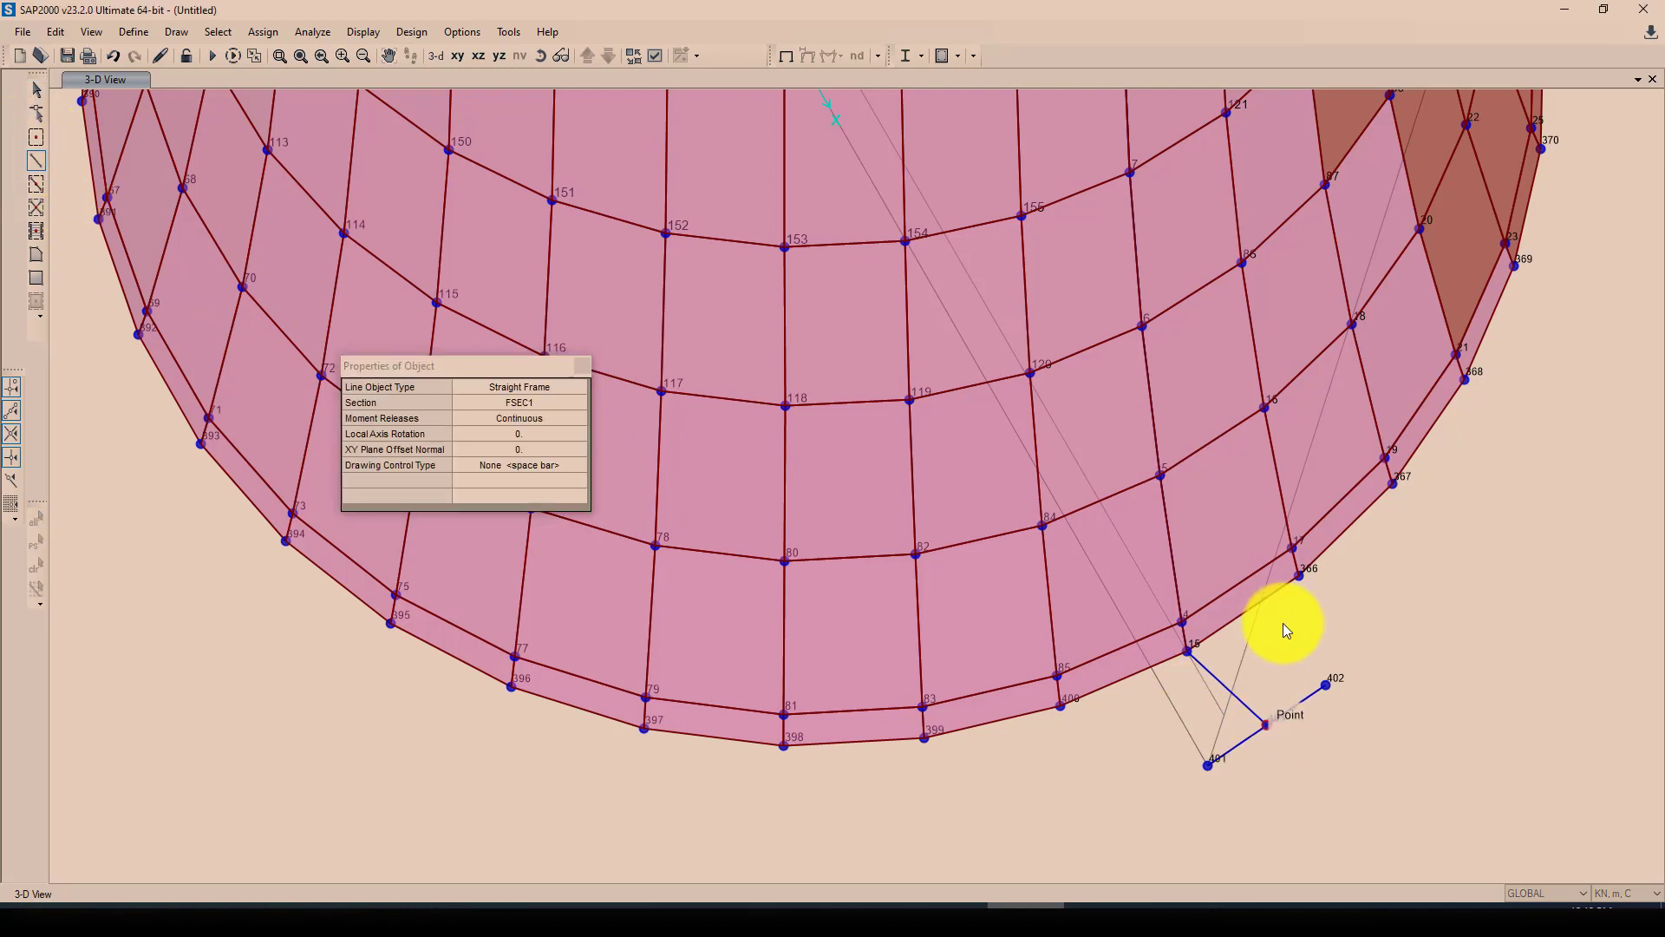
left_click(1310, 575)
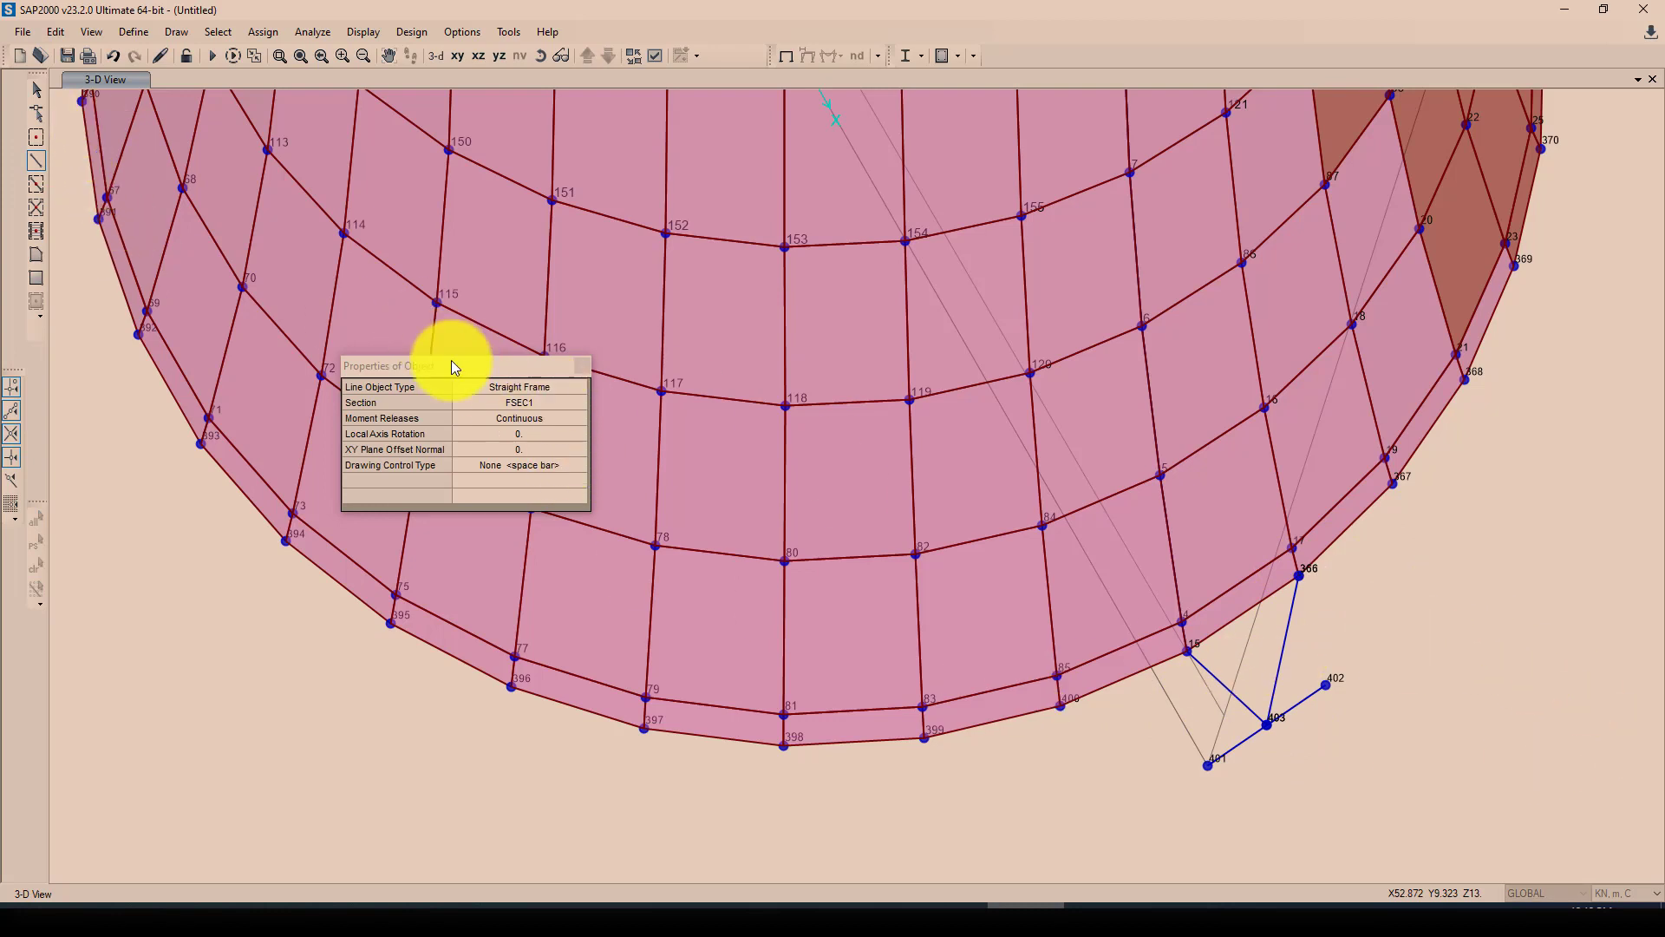
left_click(39, 92)
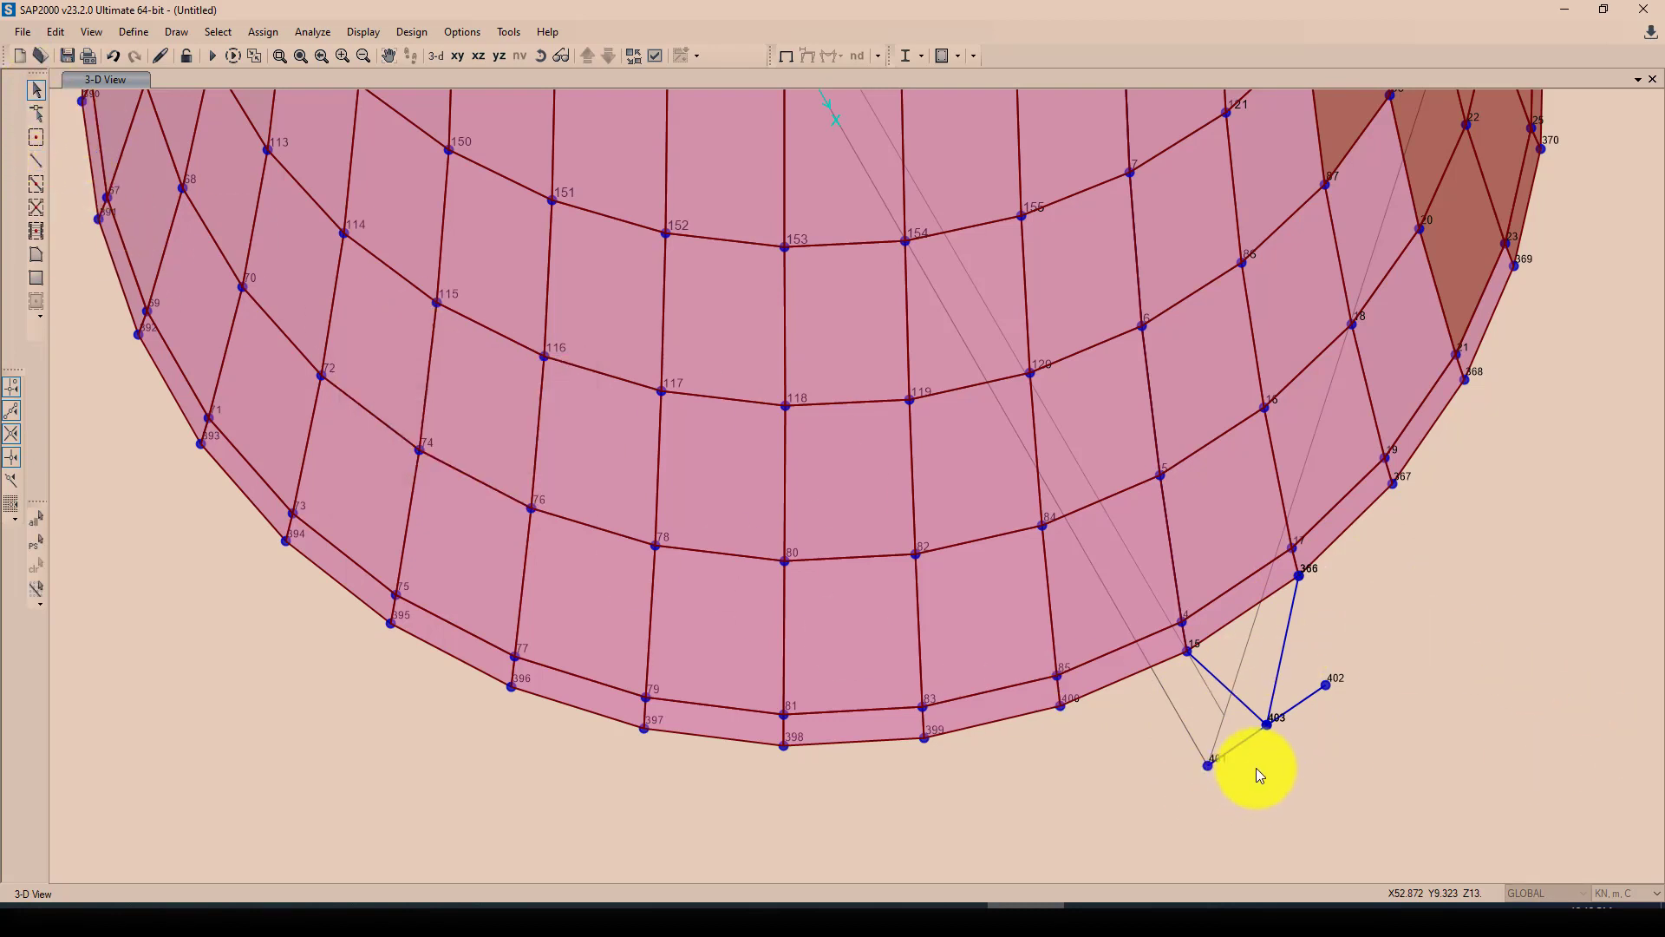
- Delete the helper frames 401-403 and 403-402 along with joint 402
left_click_drag(1336, 709, 1315, 711)
left_click(1237, 744)
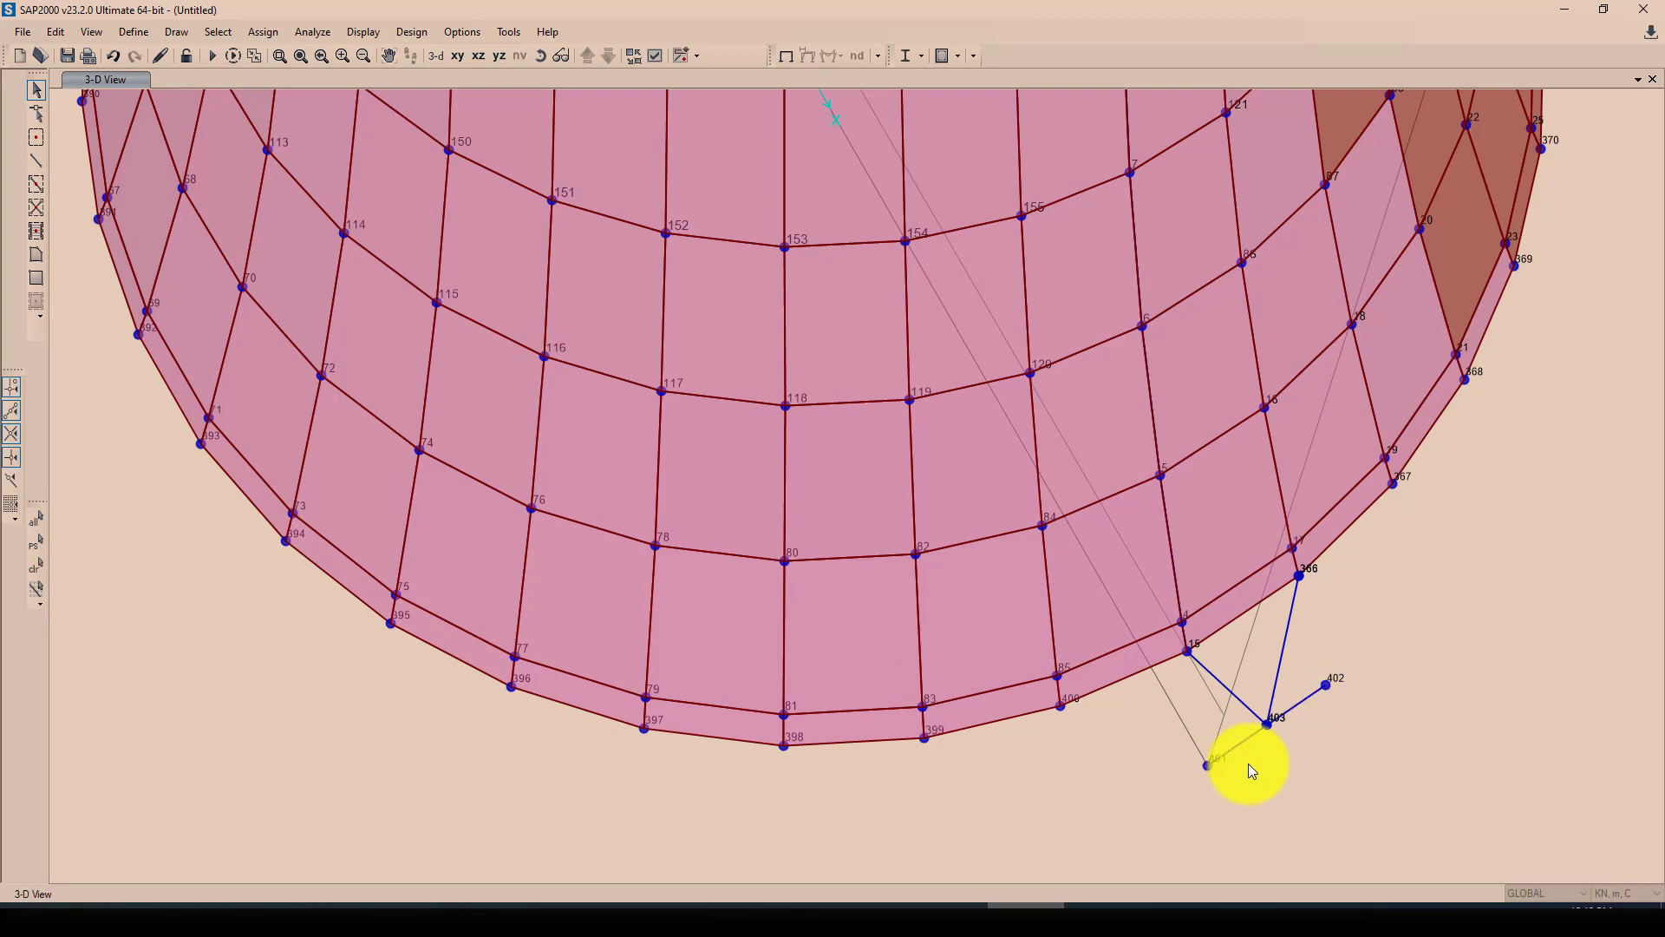
key("Delete")
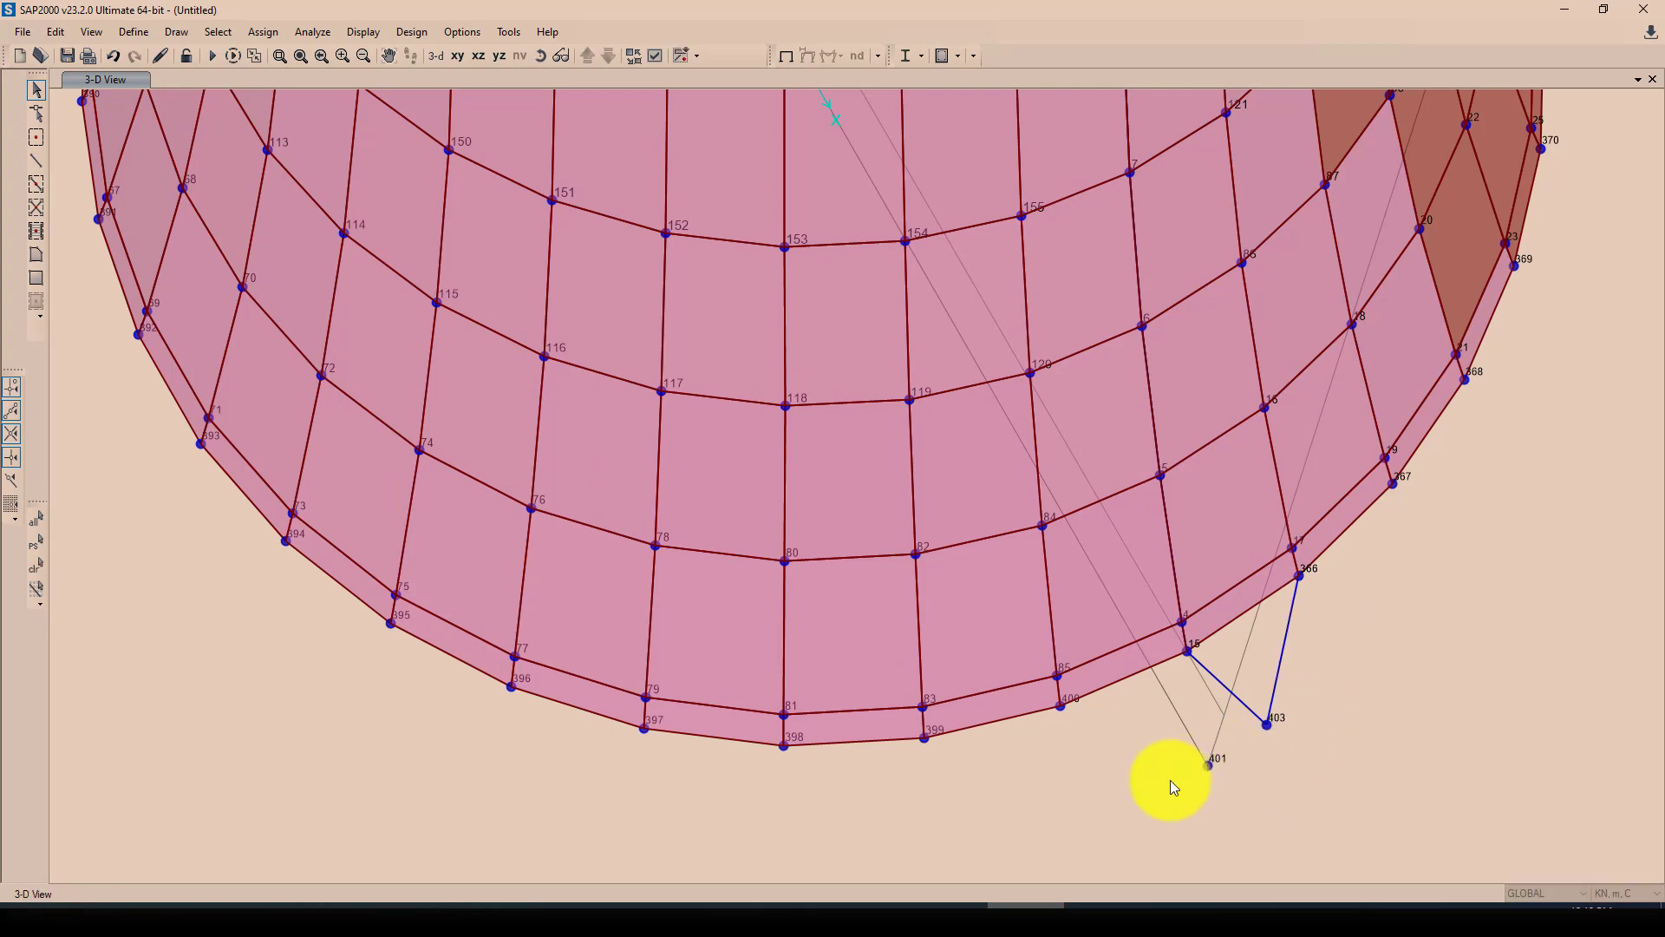
left_click(1241, 753)
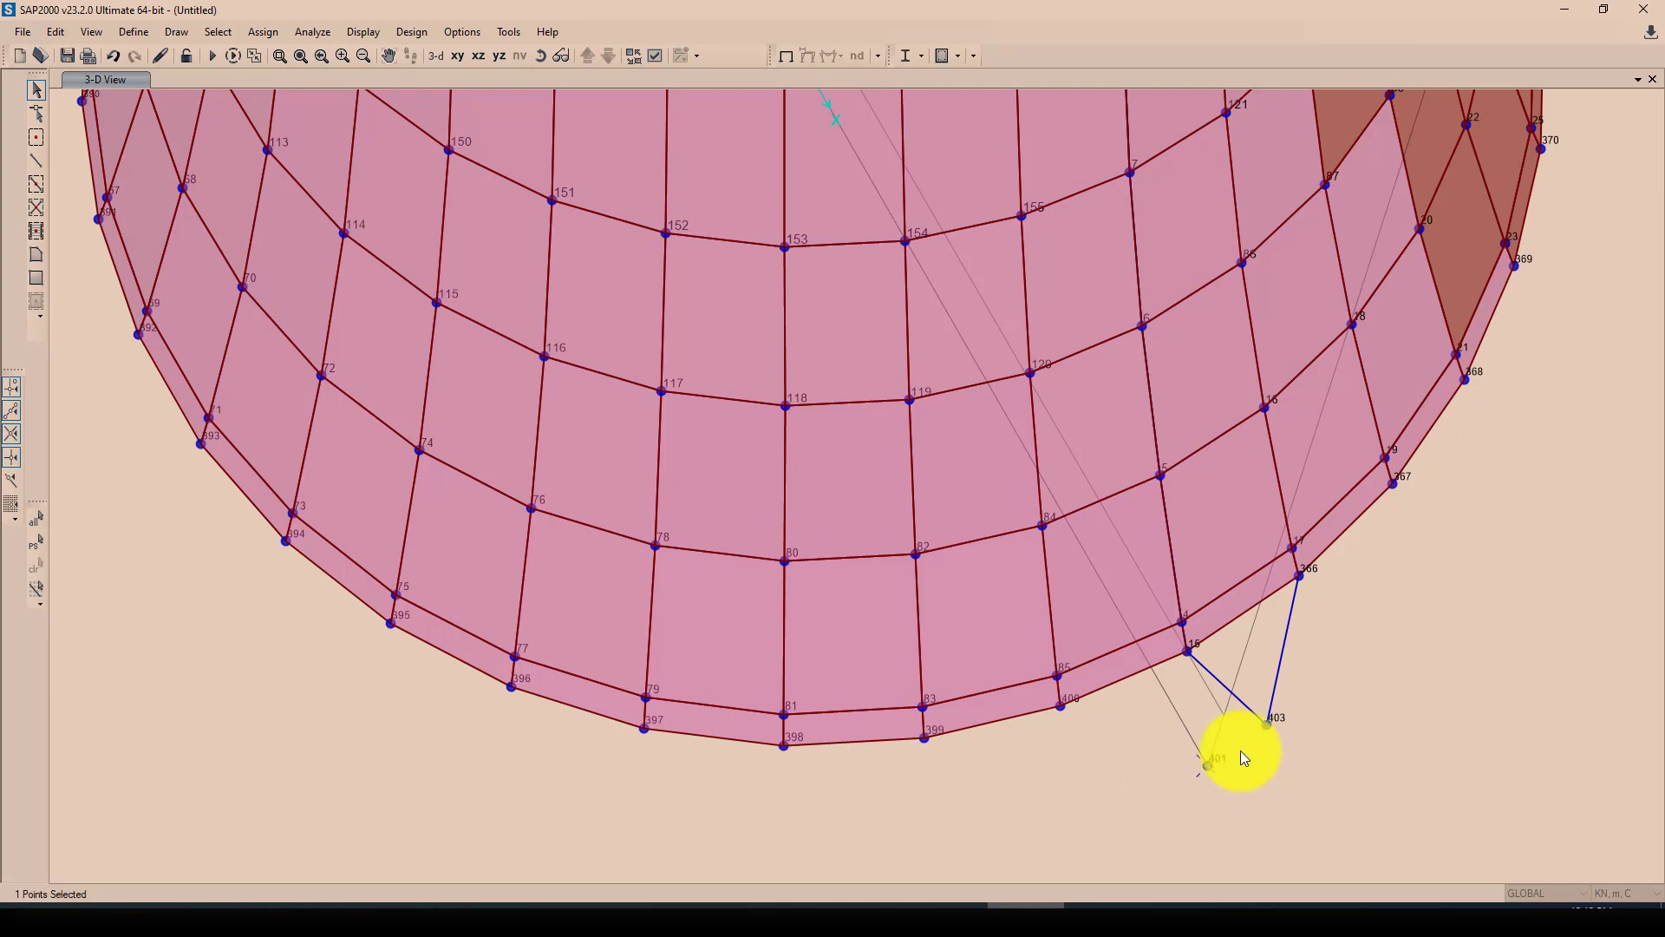
left_click(1242, 757)
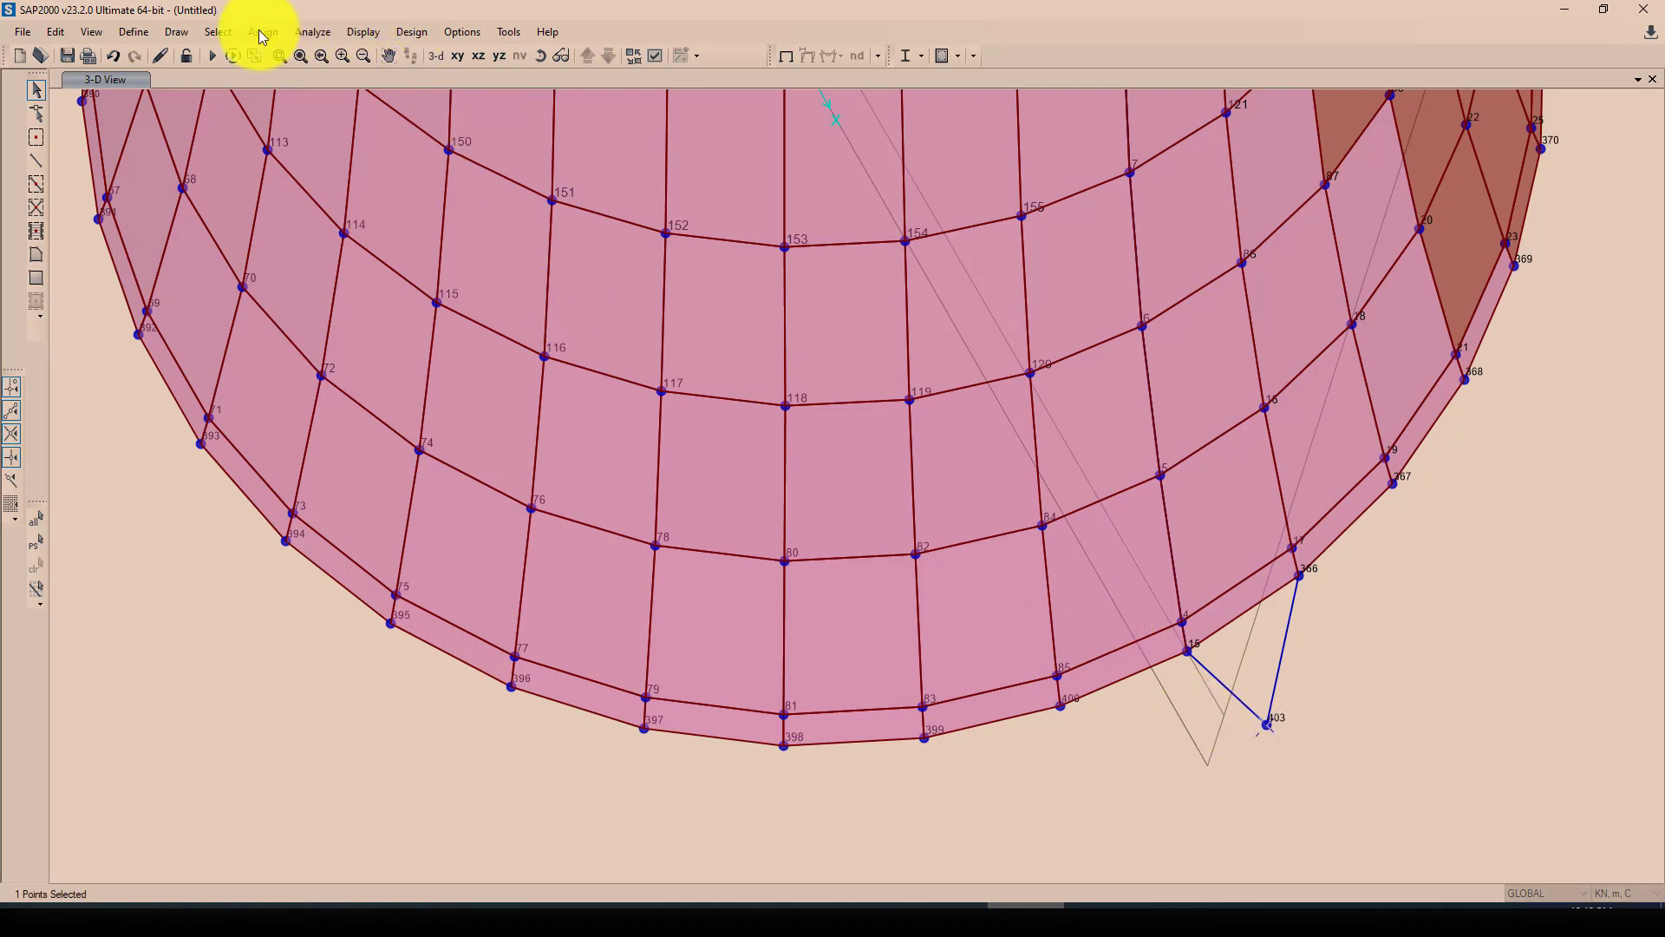
- Assign a Fixed restraint to joint 403, restraining all translations and rotations
left_click(299, 34)
mouse_move(468, 53)
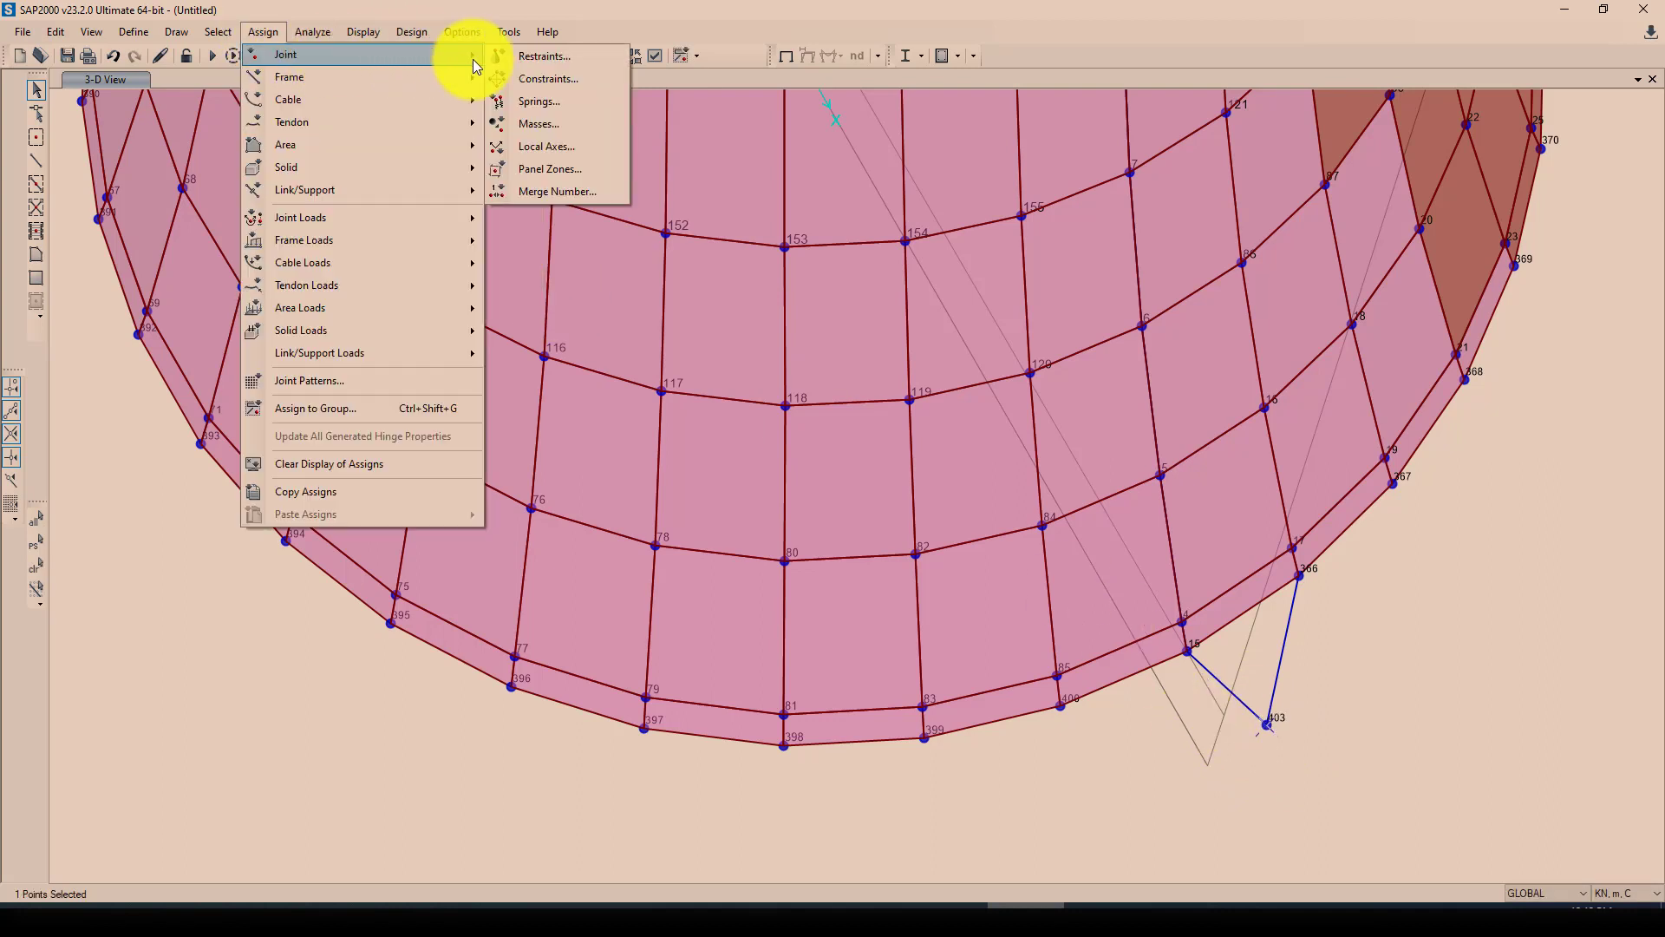
left_click(545, 57)
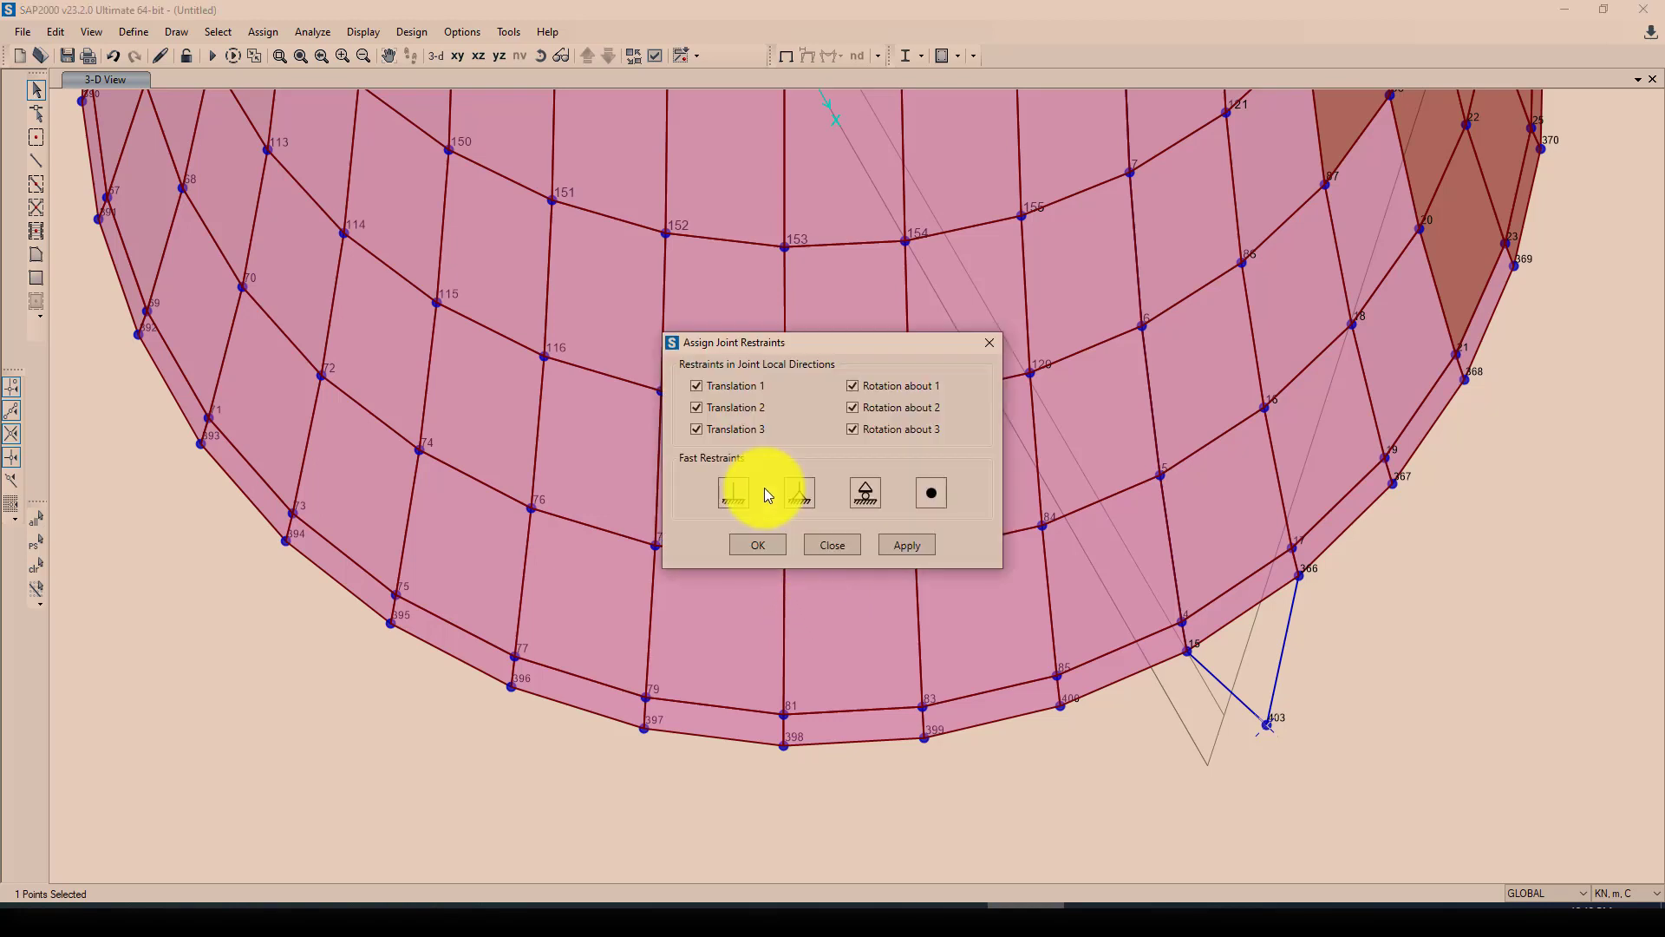
left_click(736, 494)
left_click(758, 543)
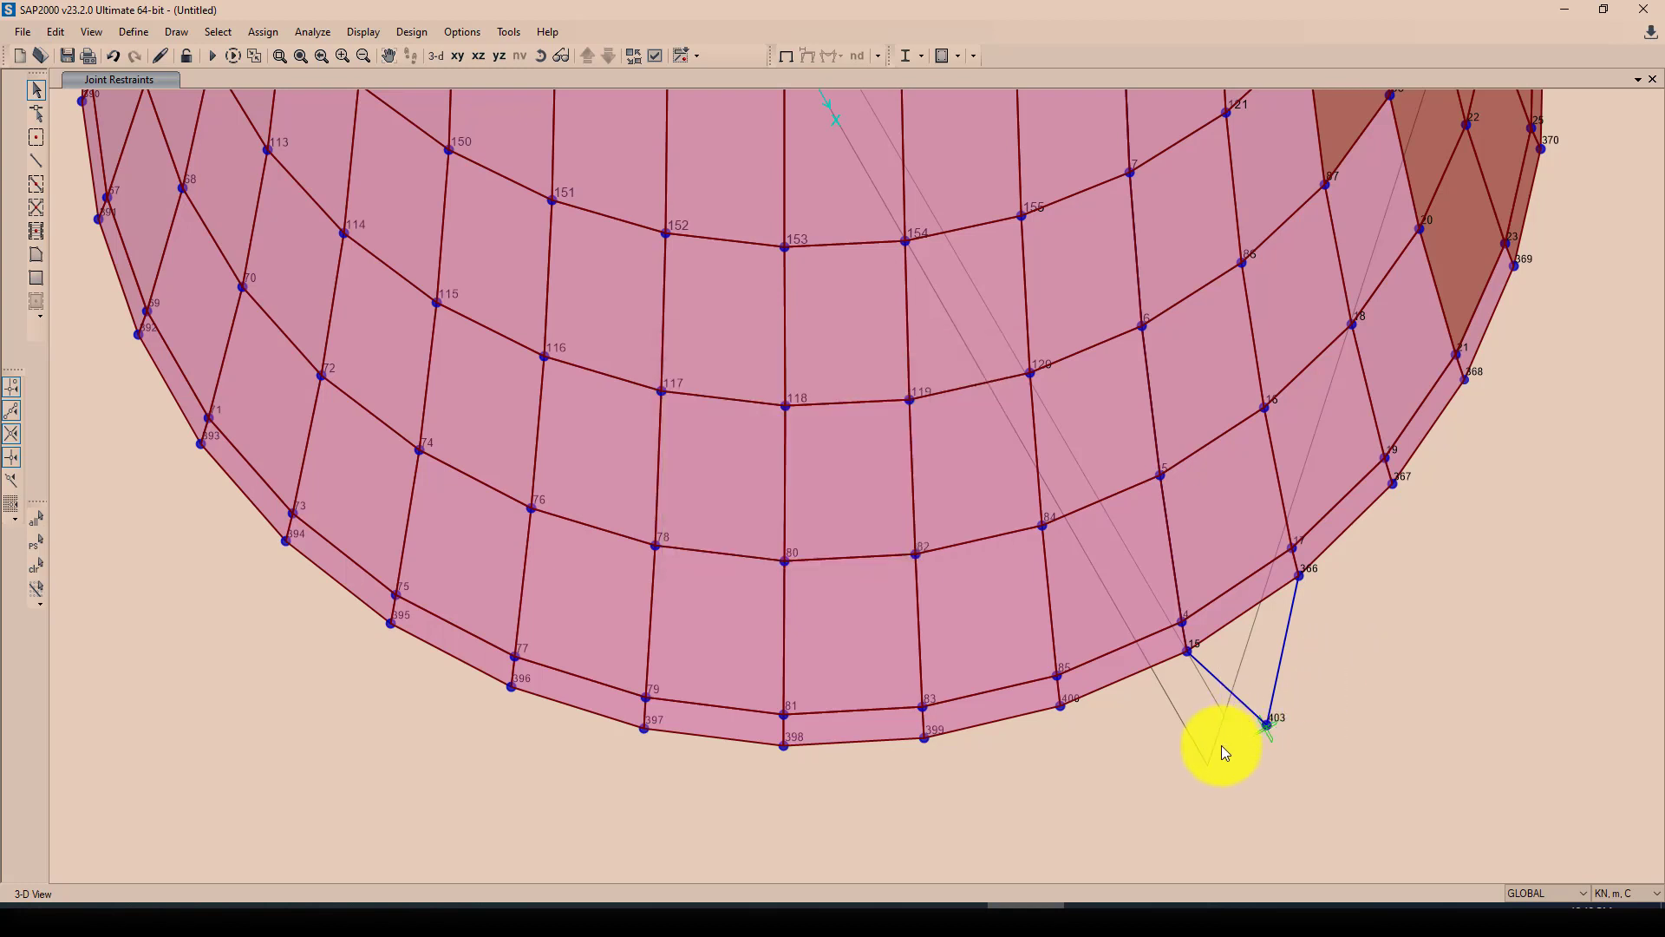
- Replicate joint 403 and its two V frames radially about Z, 35 copies at 10°
left_click(1283, 733)
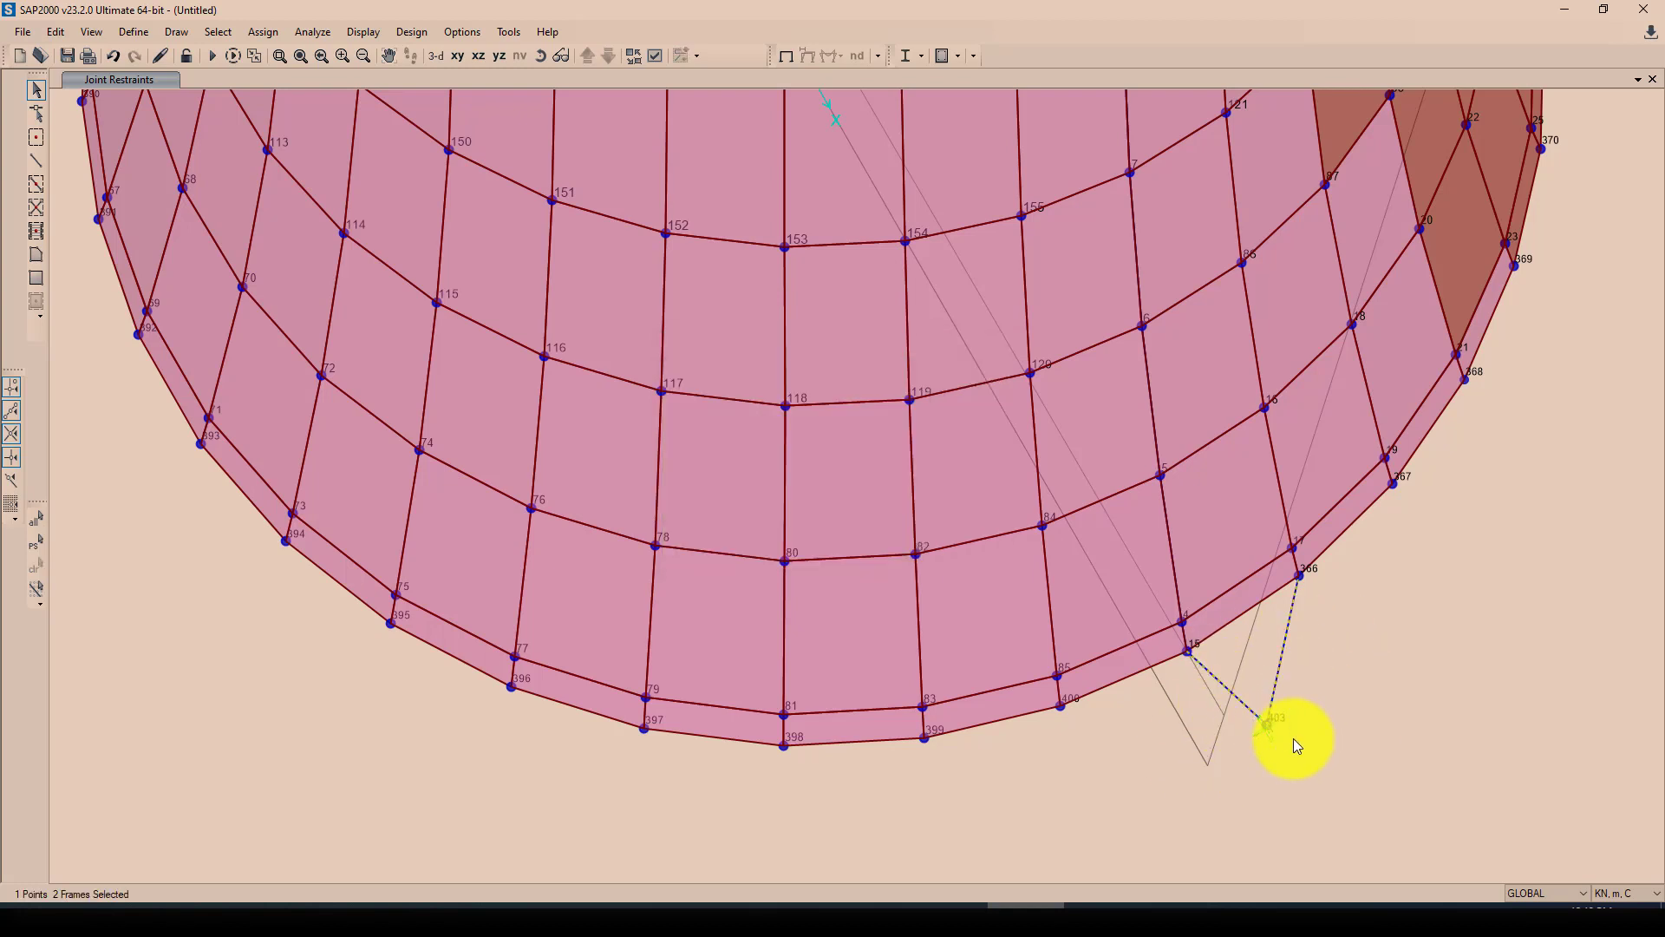
left_click(56, 32)
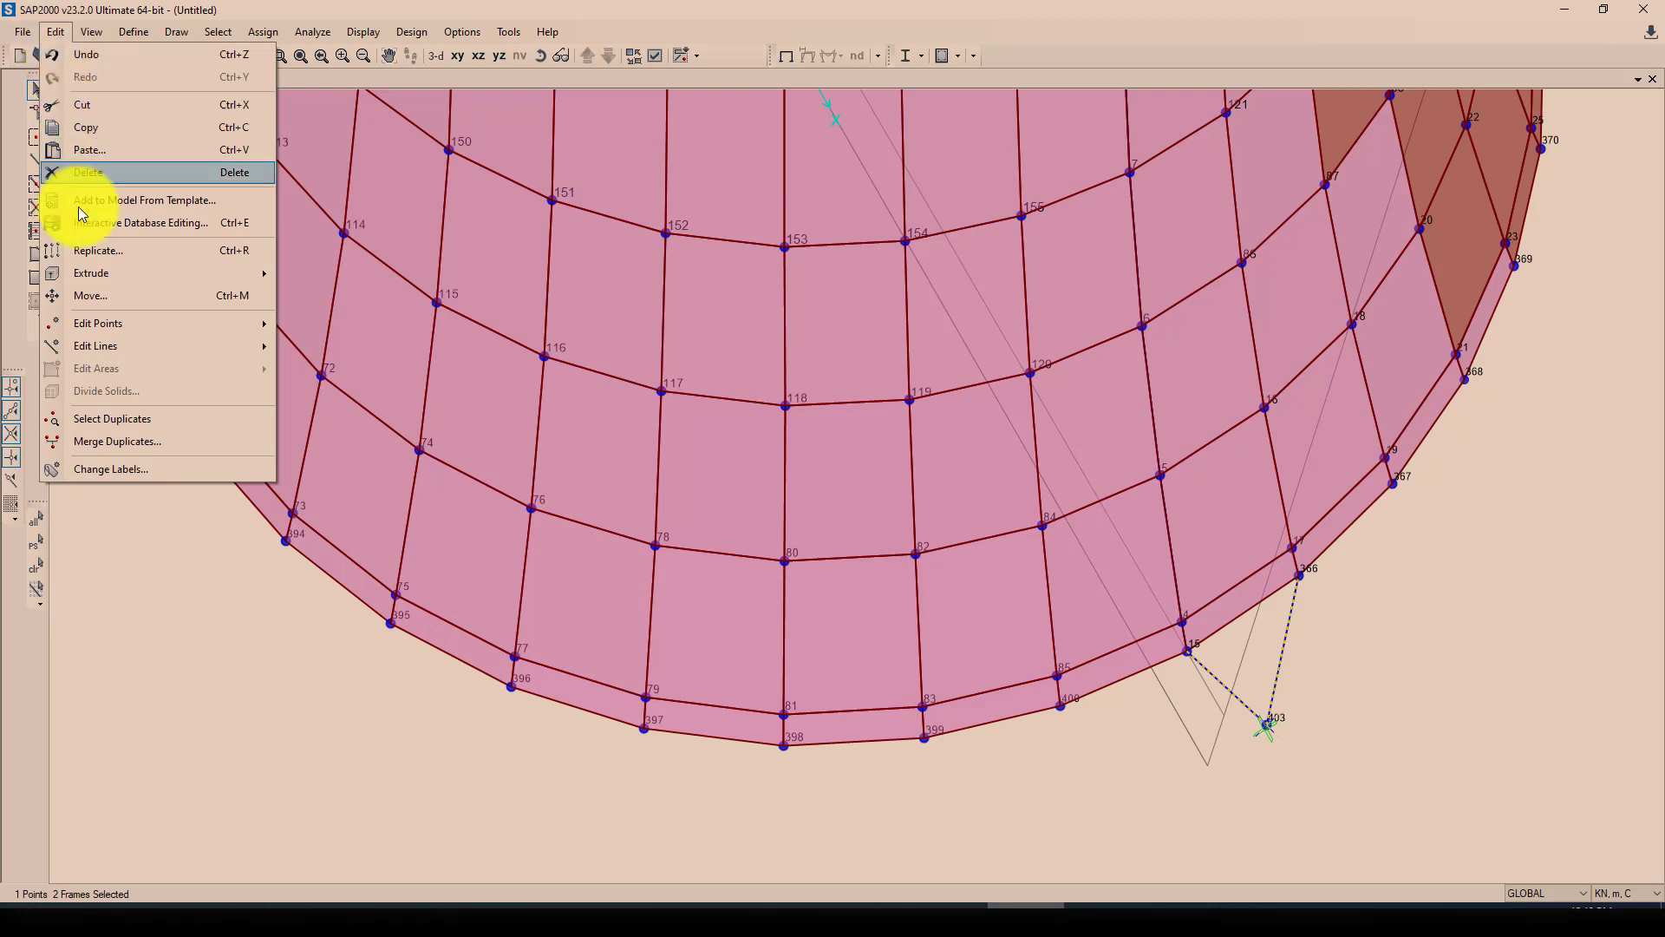
key("ctrl+r")
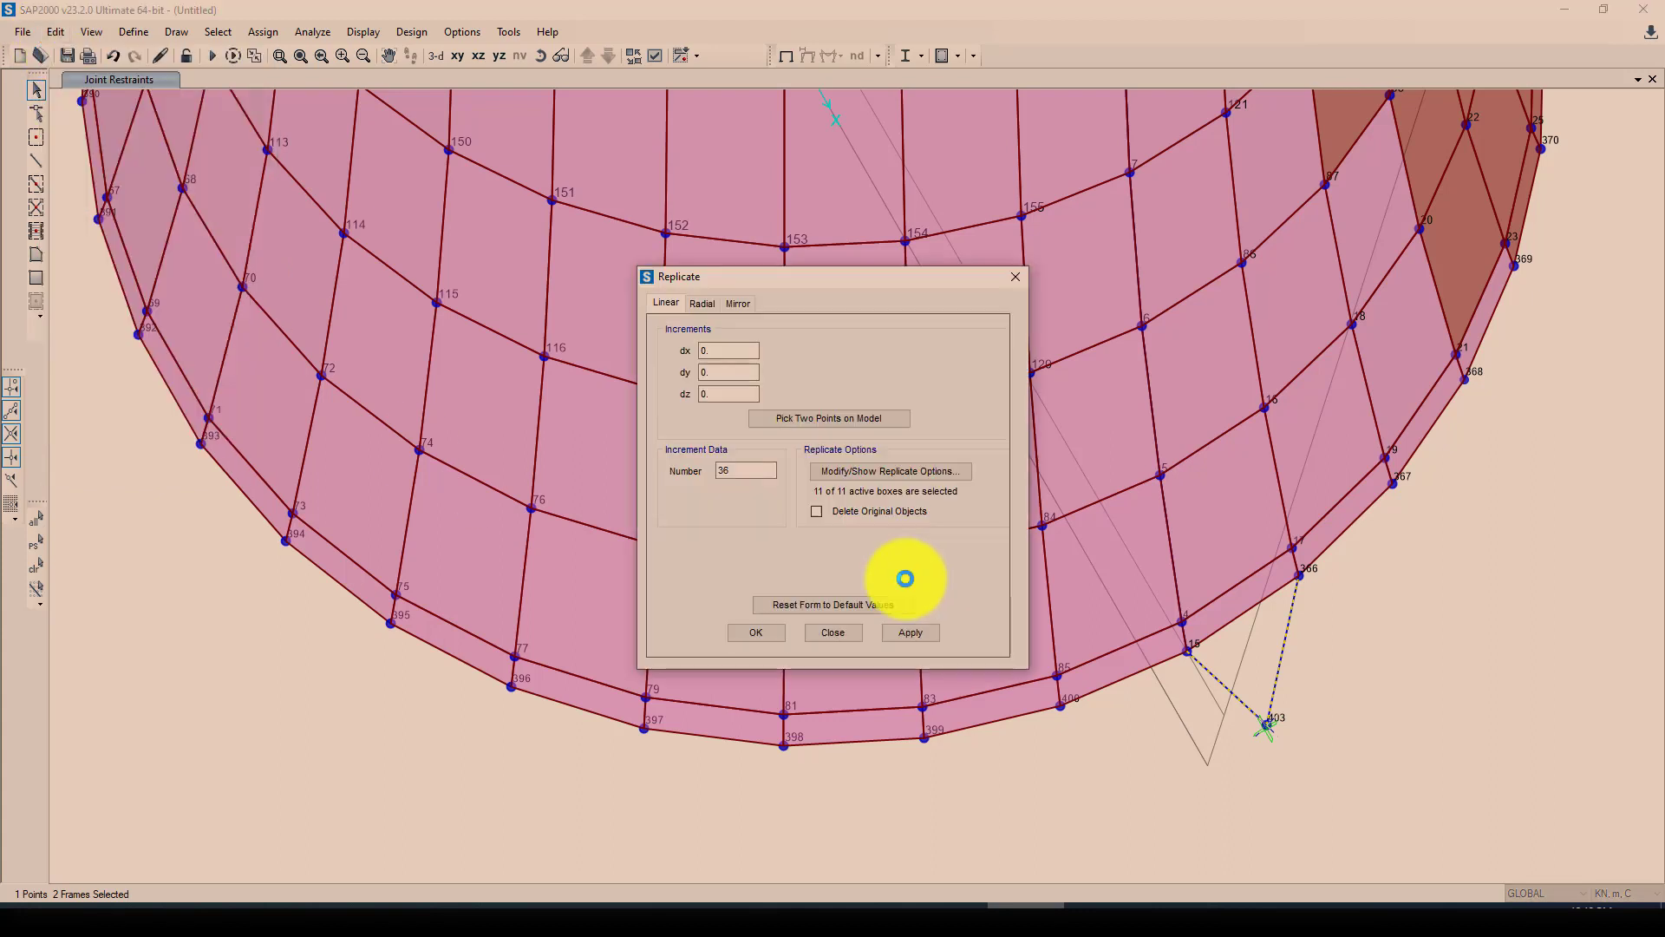
left_click(699, 302)
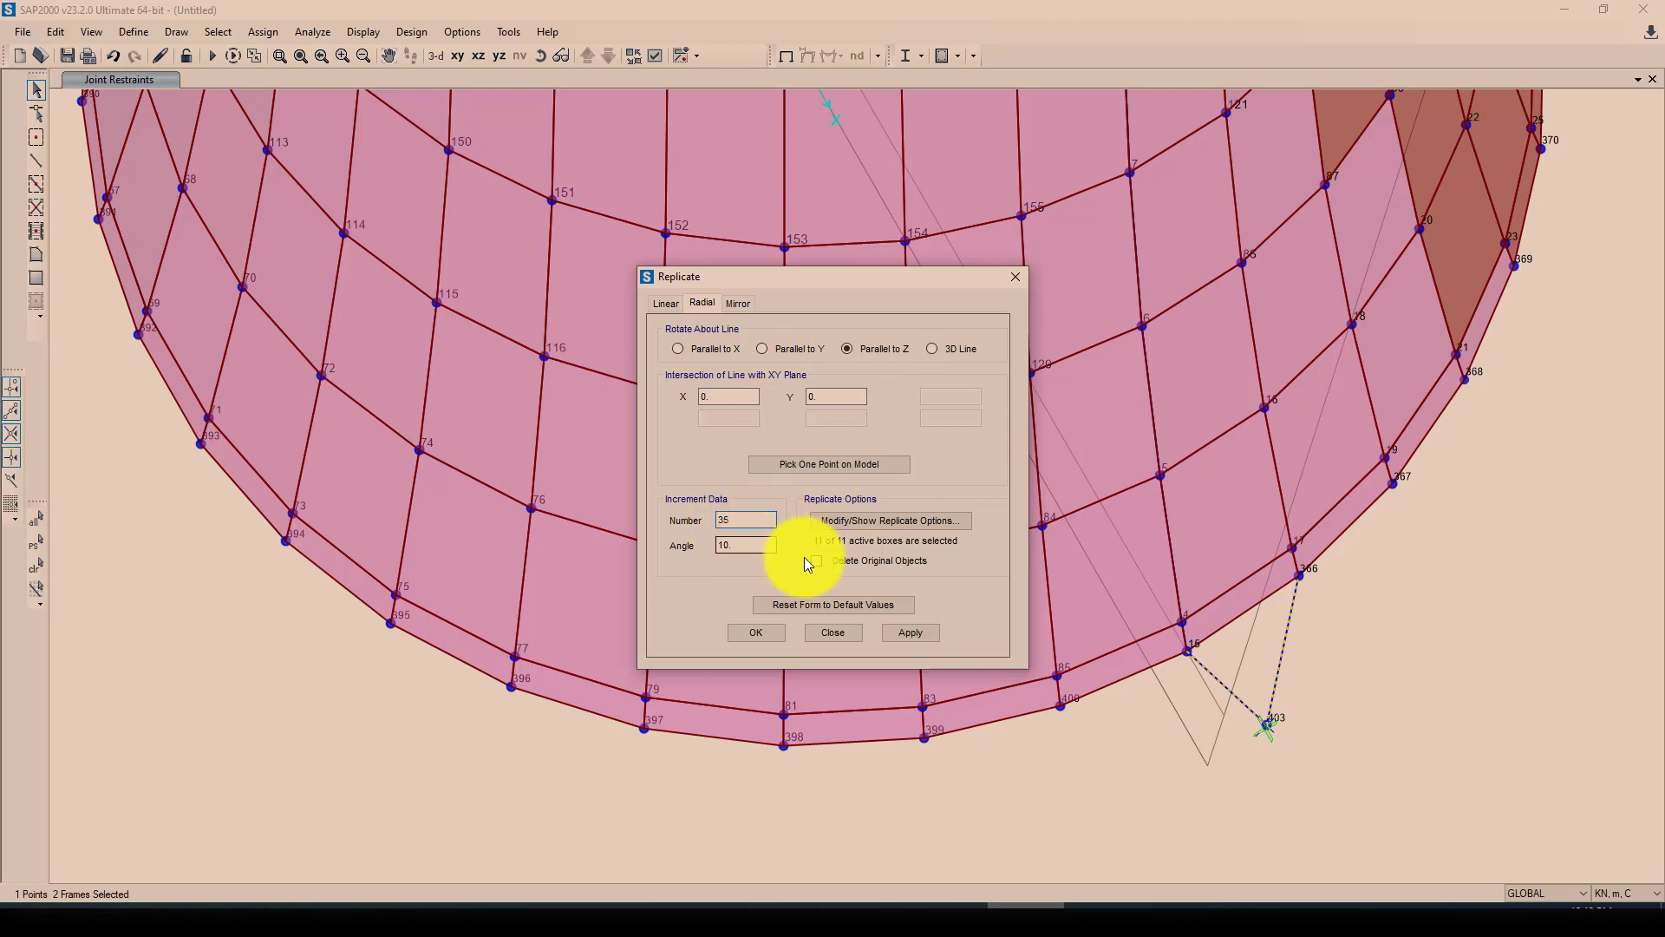
left_click(754, 634)
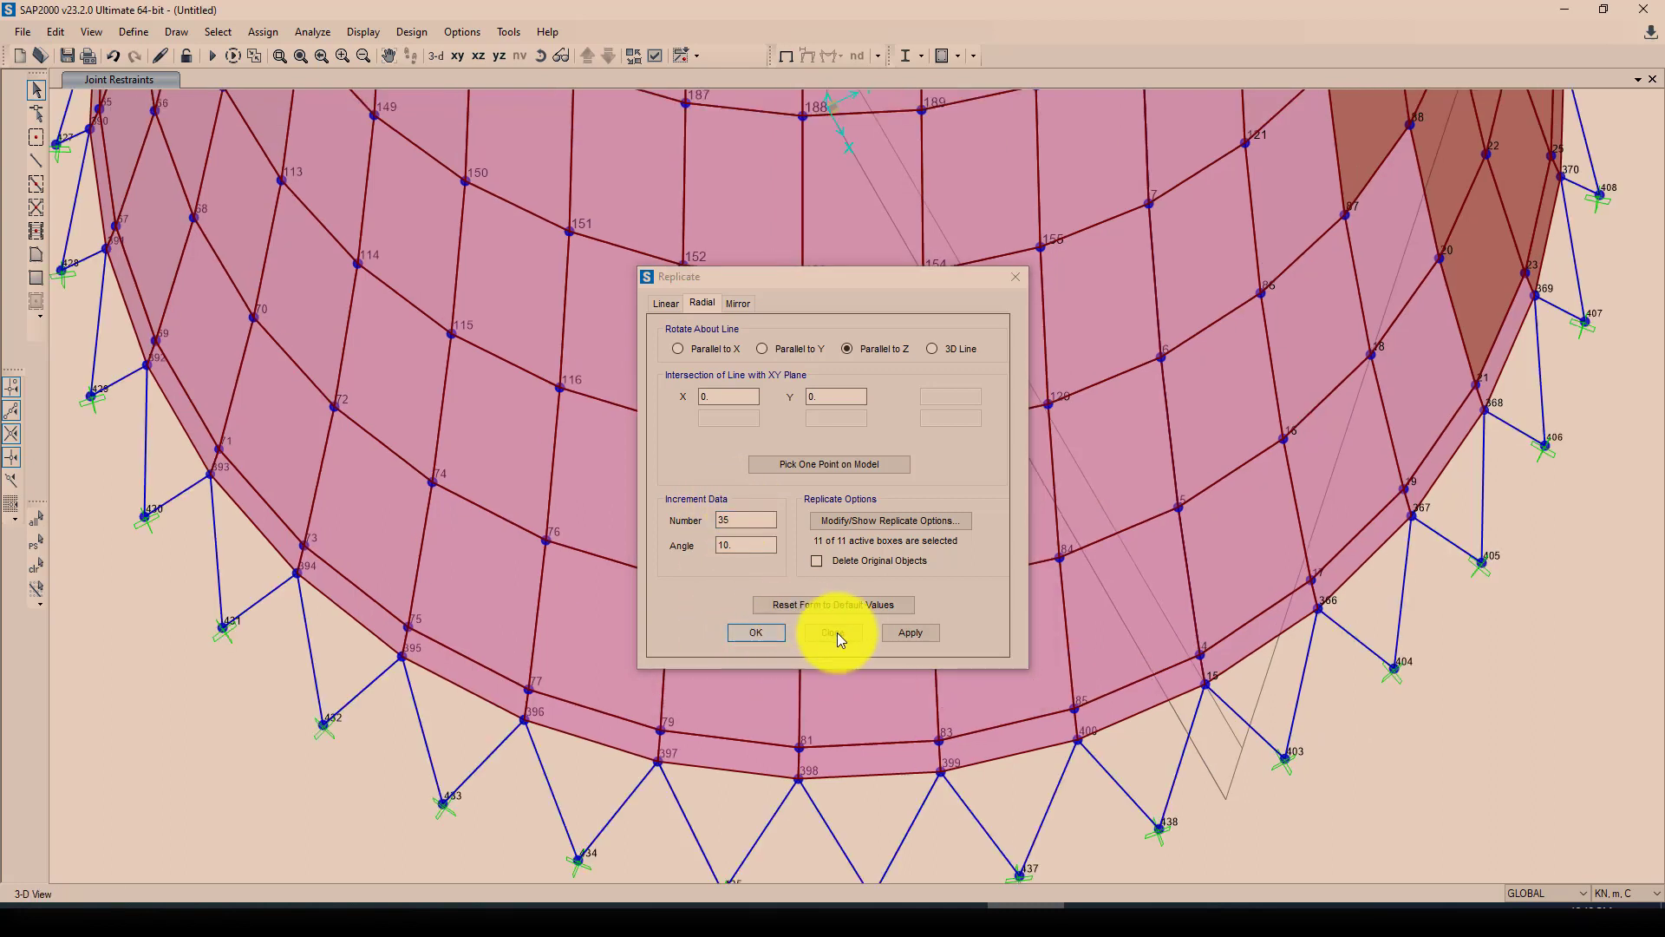
left_click(836, 632)
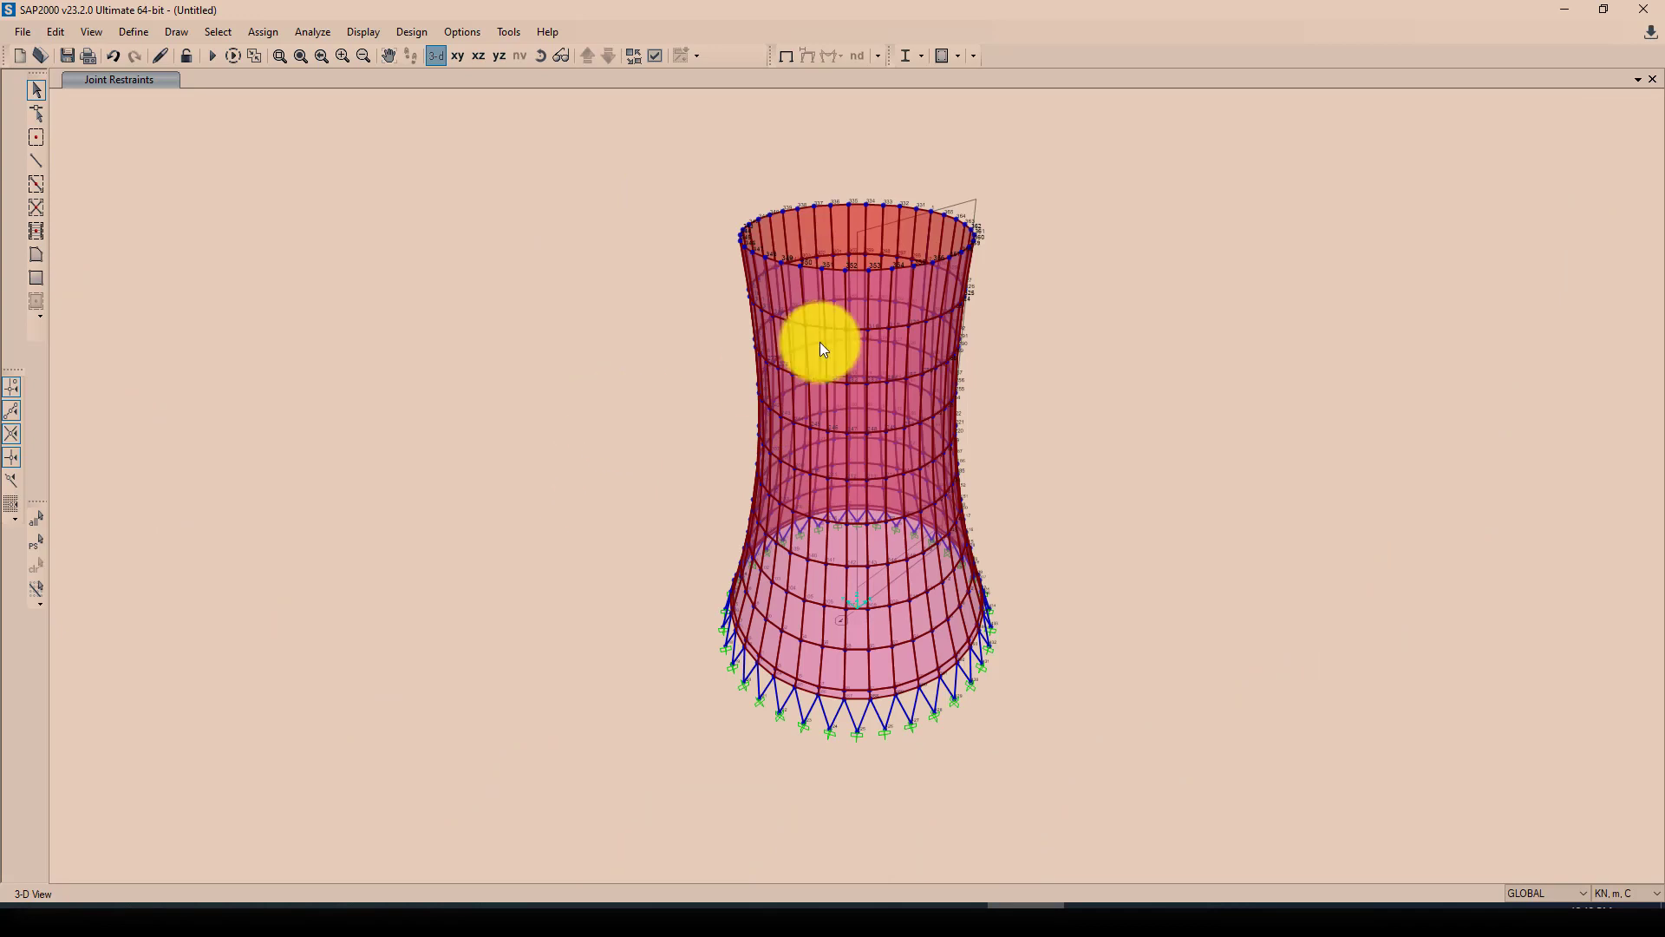
- Select all and reverse local 3 axes of all 360 areas, keeping assigns in global orientation
key("ctrl+a")
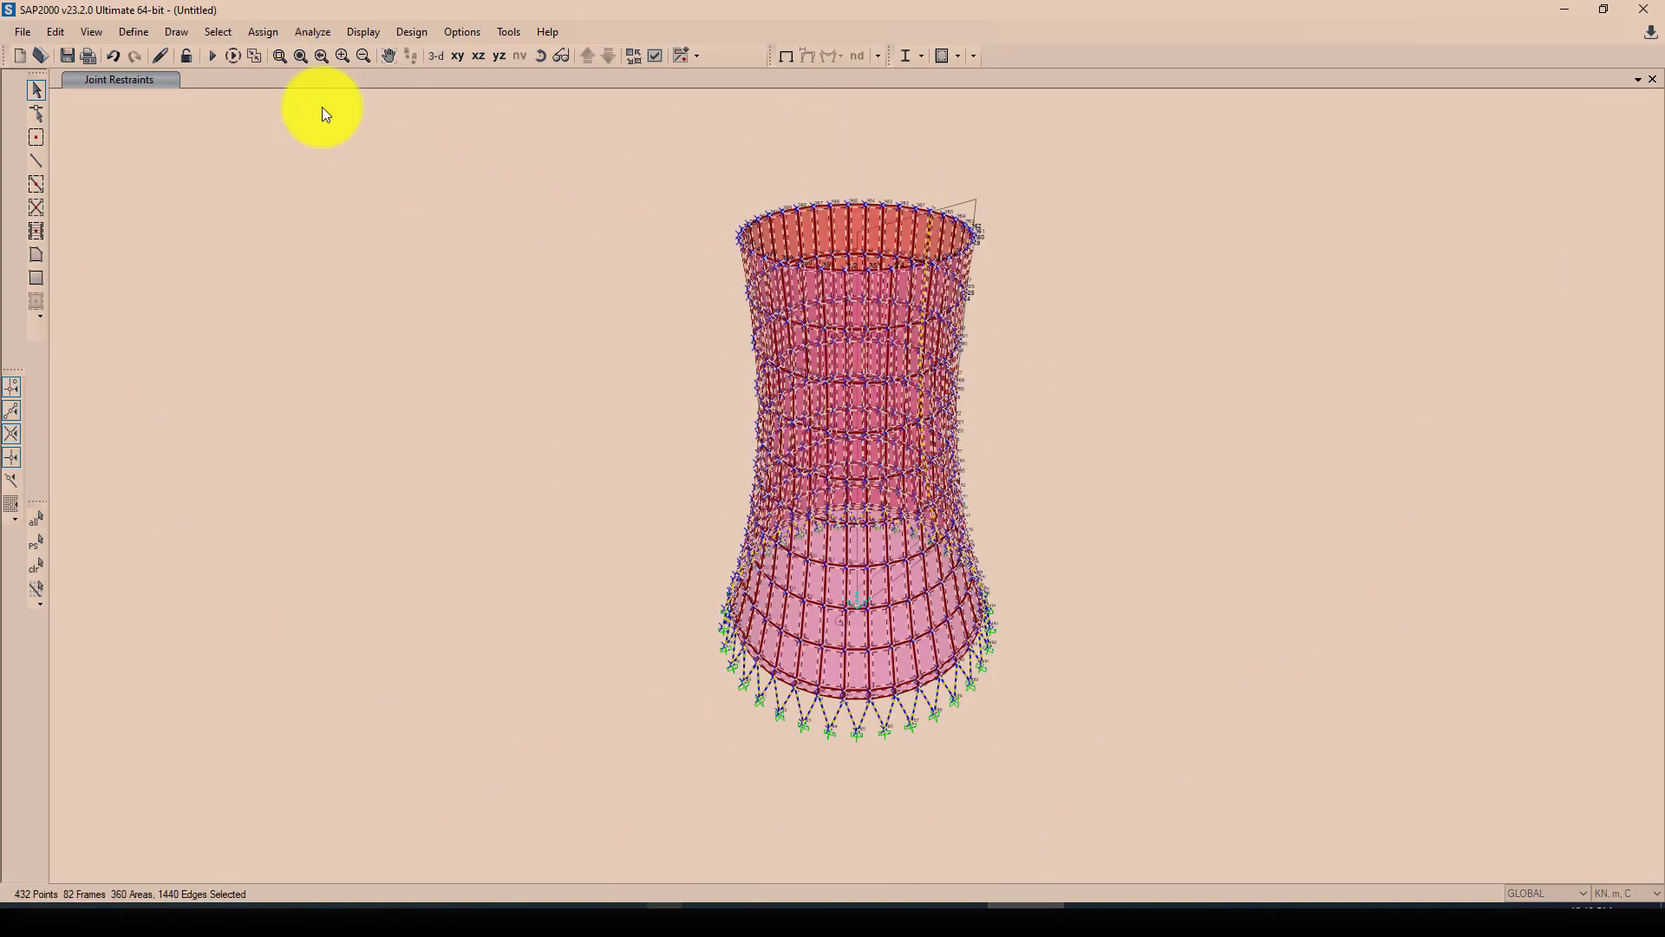
left_click(260, 35)
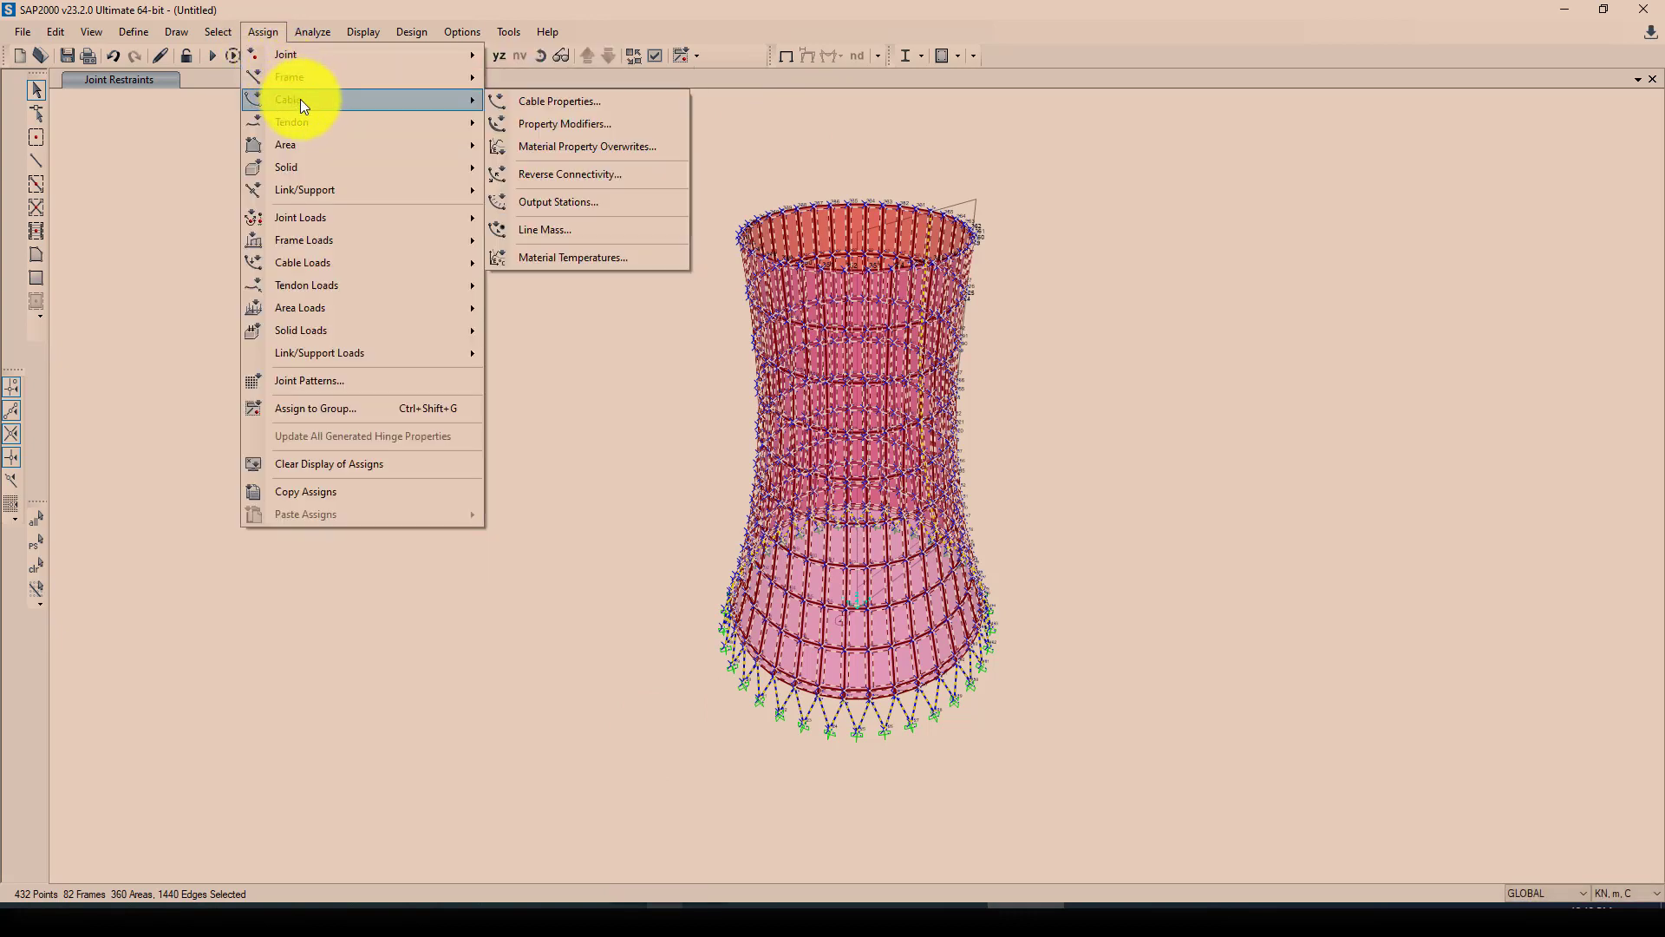
mouse_move(320, 154)
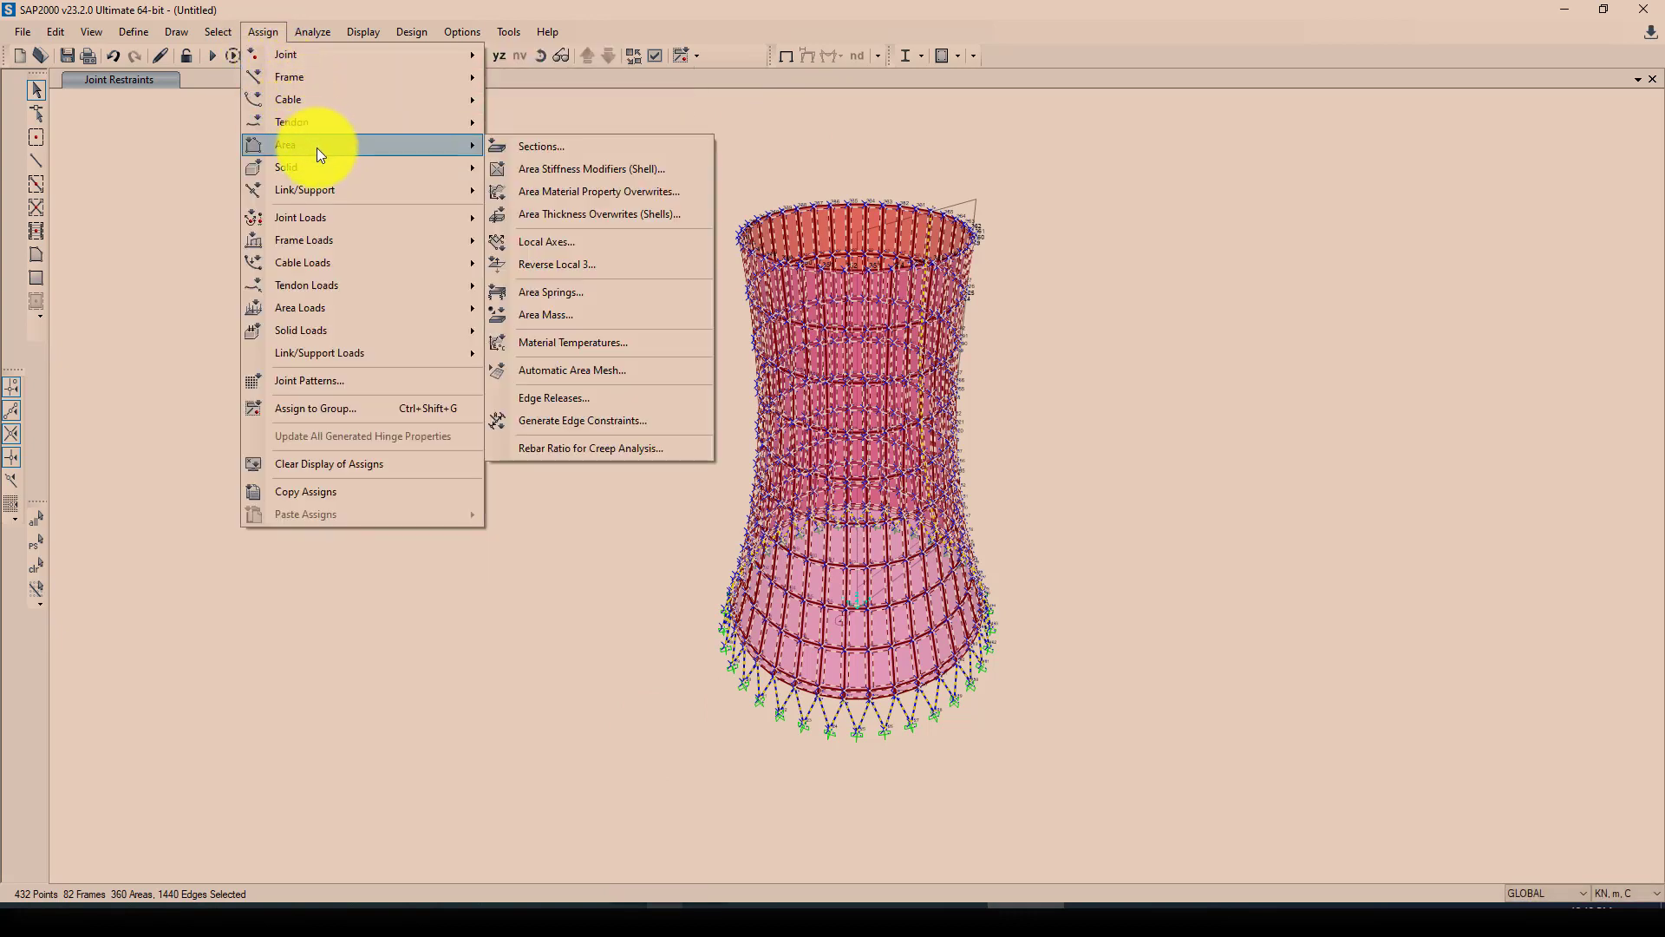
left_click(568, 263)
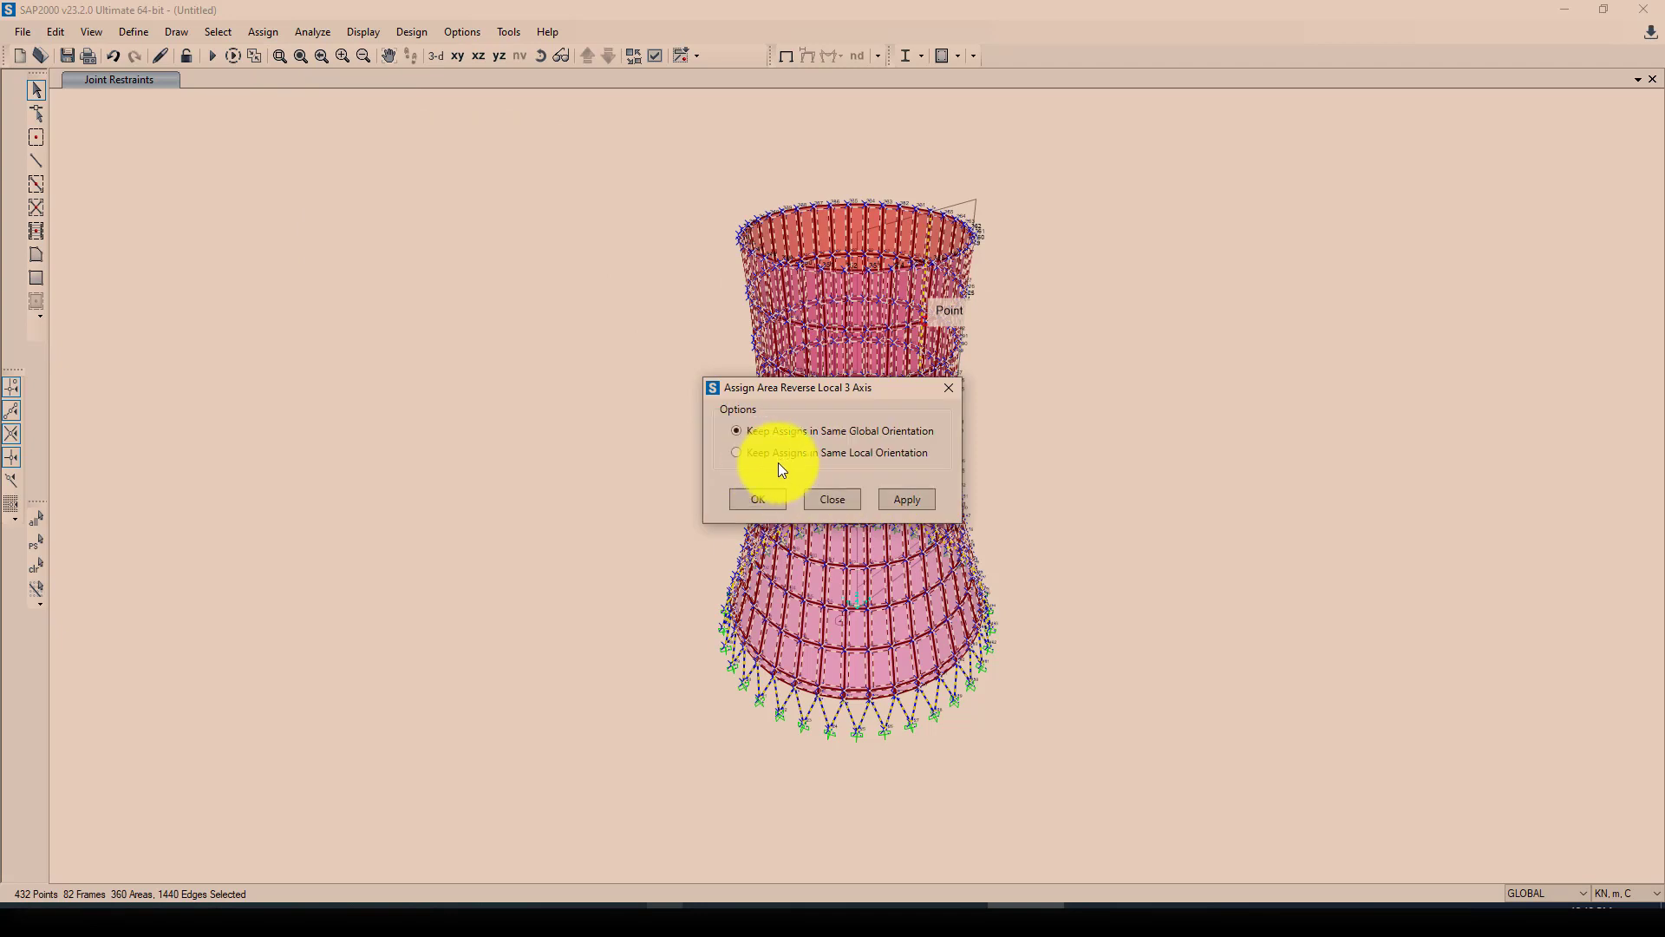
left_click(745, 501)
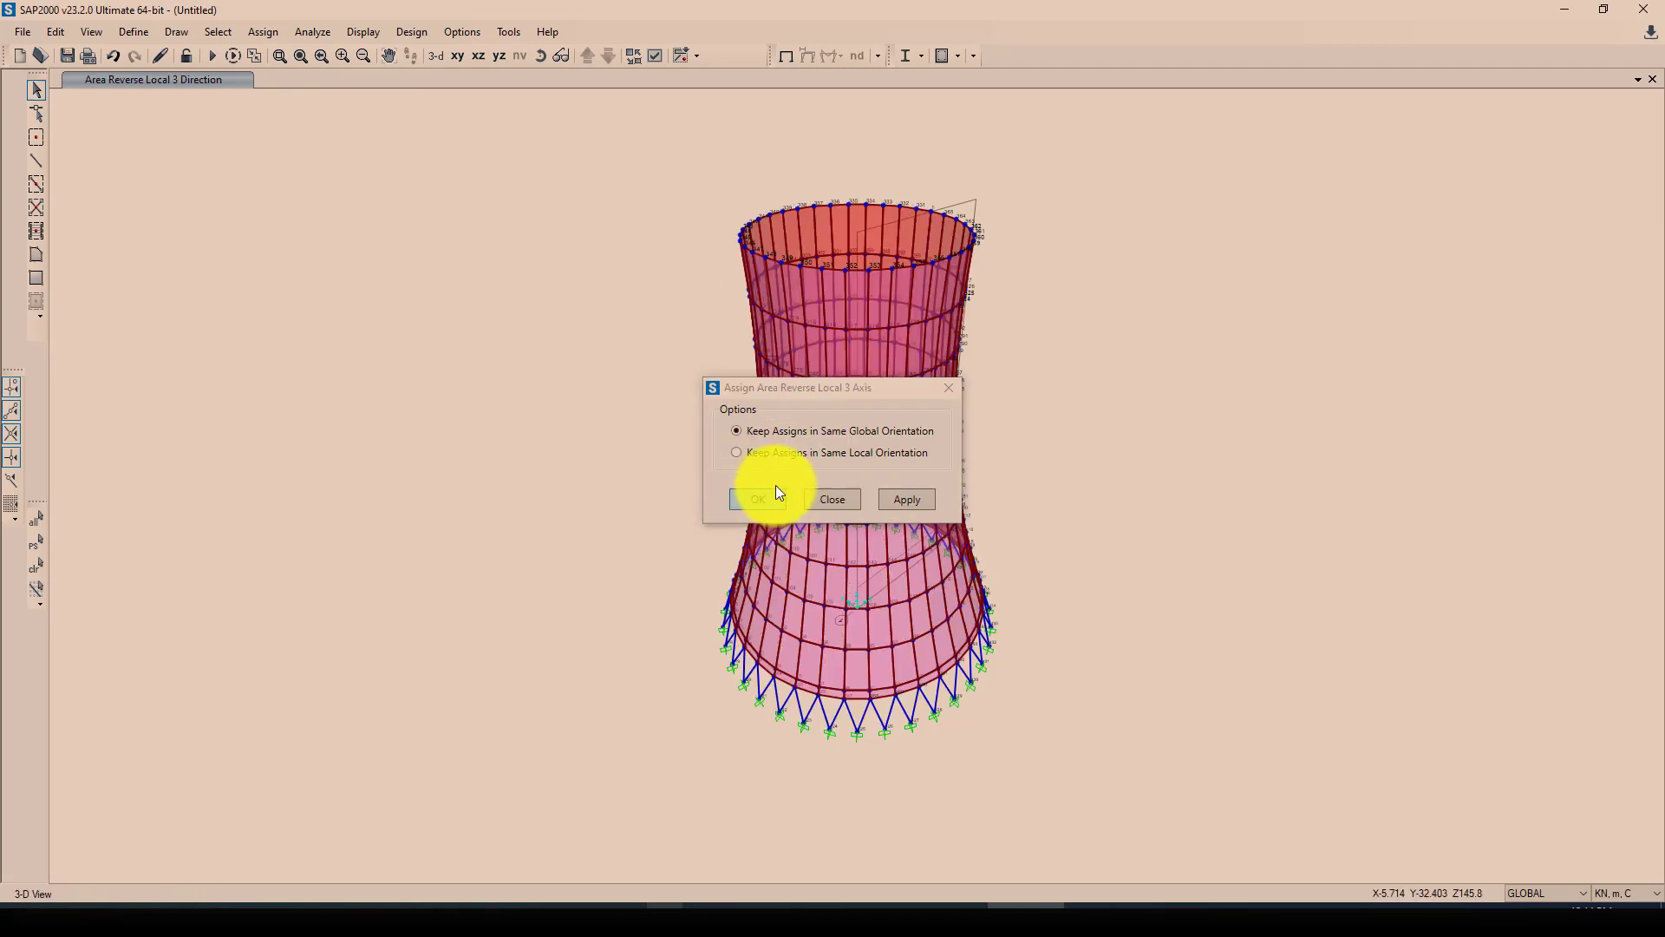
left_click(950, 387)
left_click(855, 777)
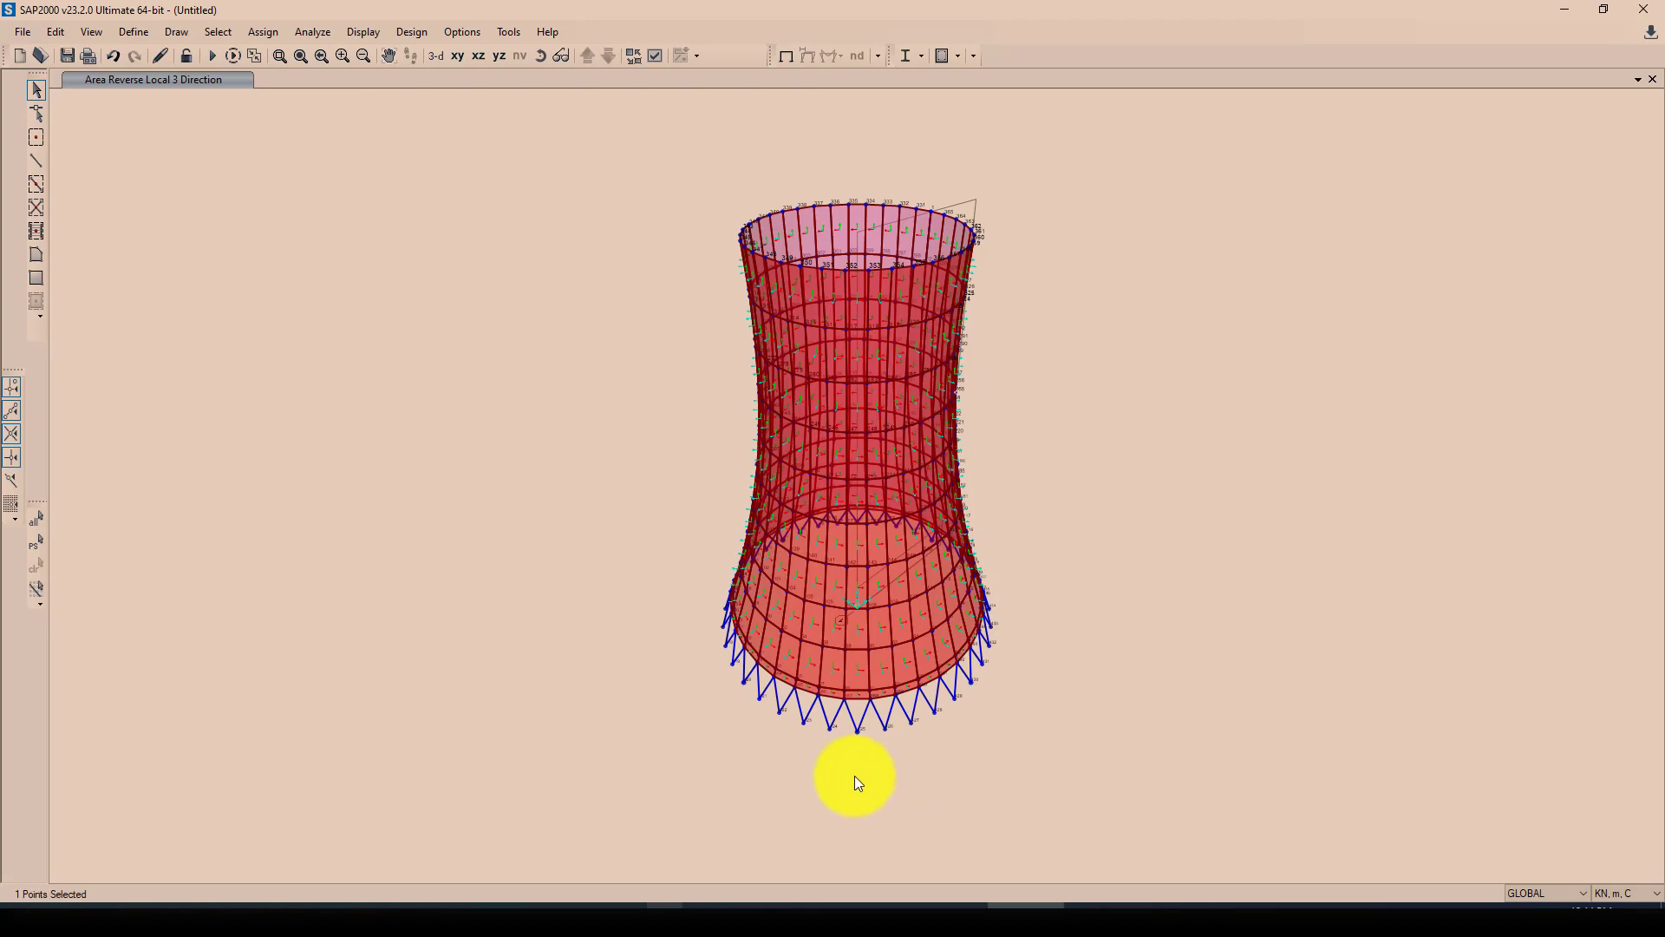
- Turn on Joint Restraints display and zoom out to the full tower on its fixed supports
left_click(664, 58)
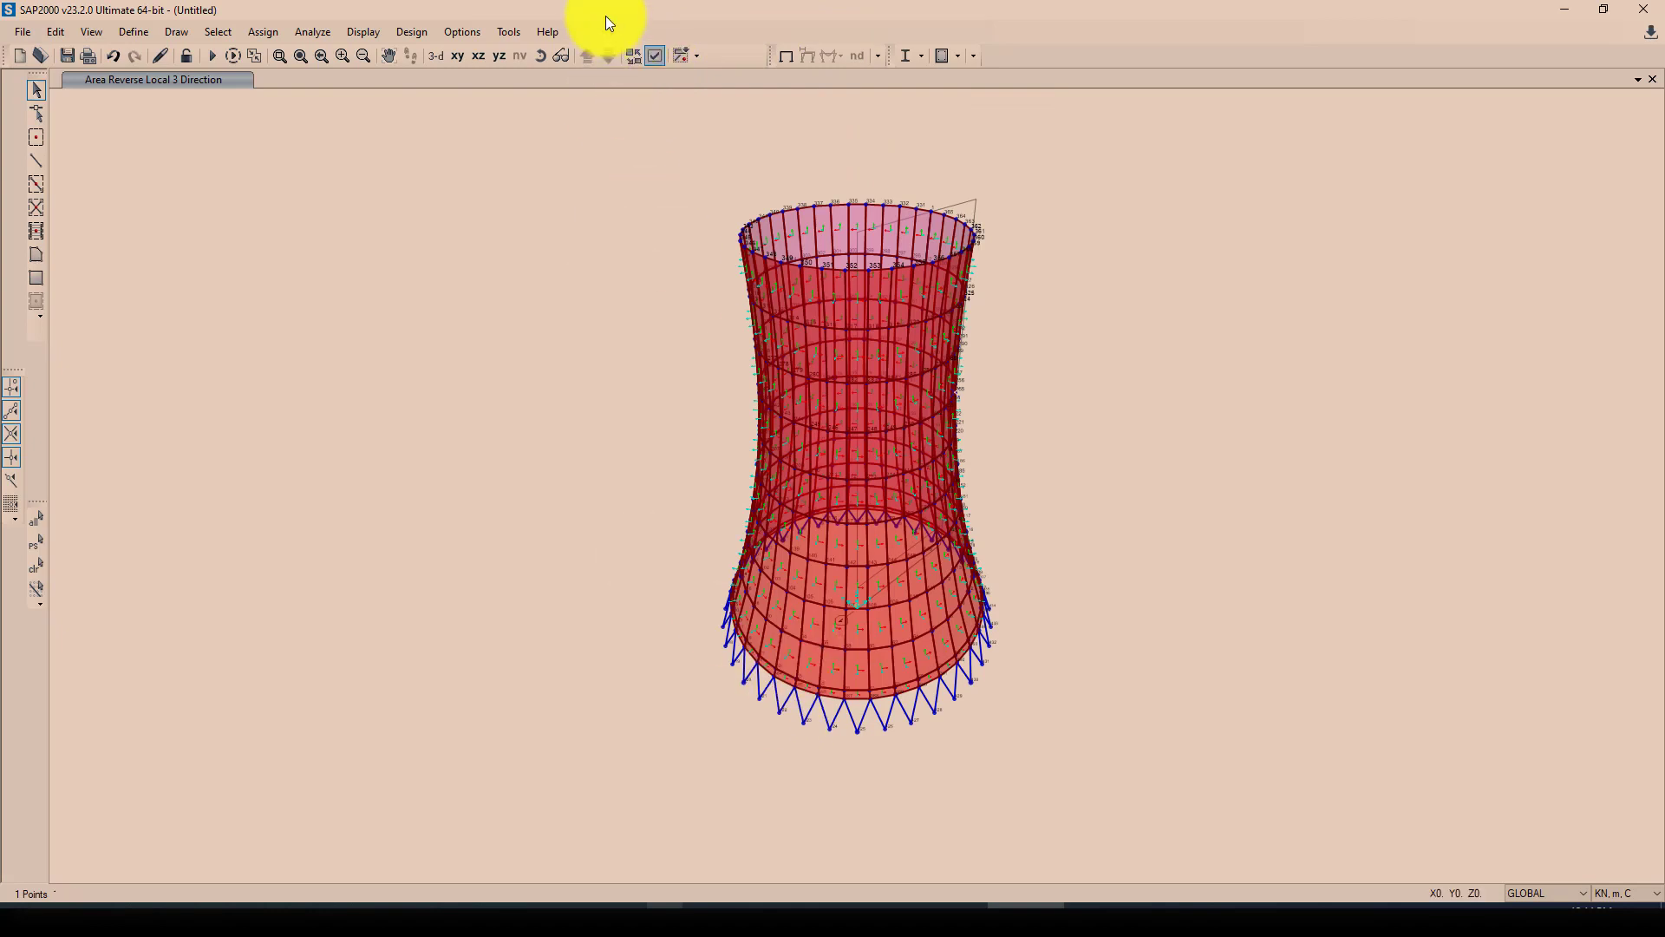
left_click(633, 59)
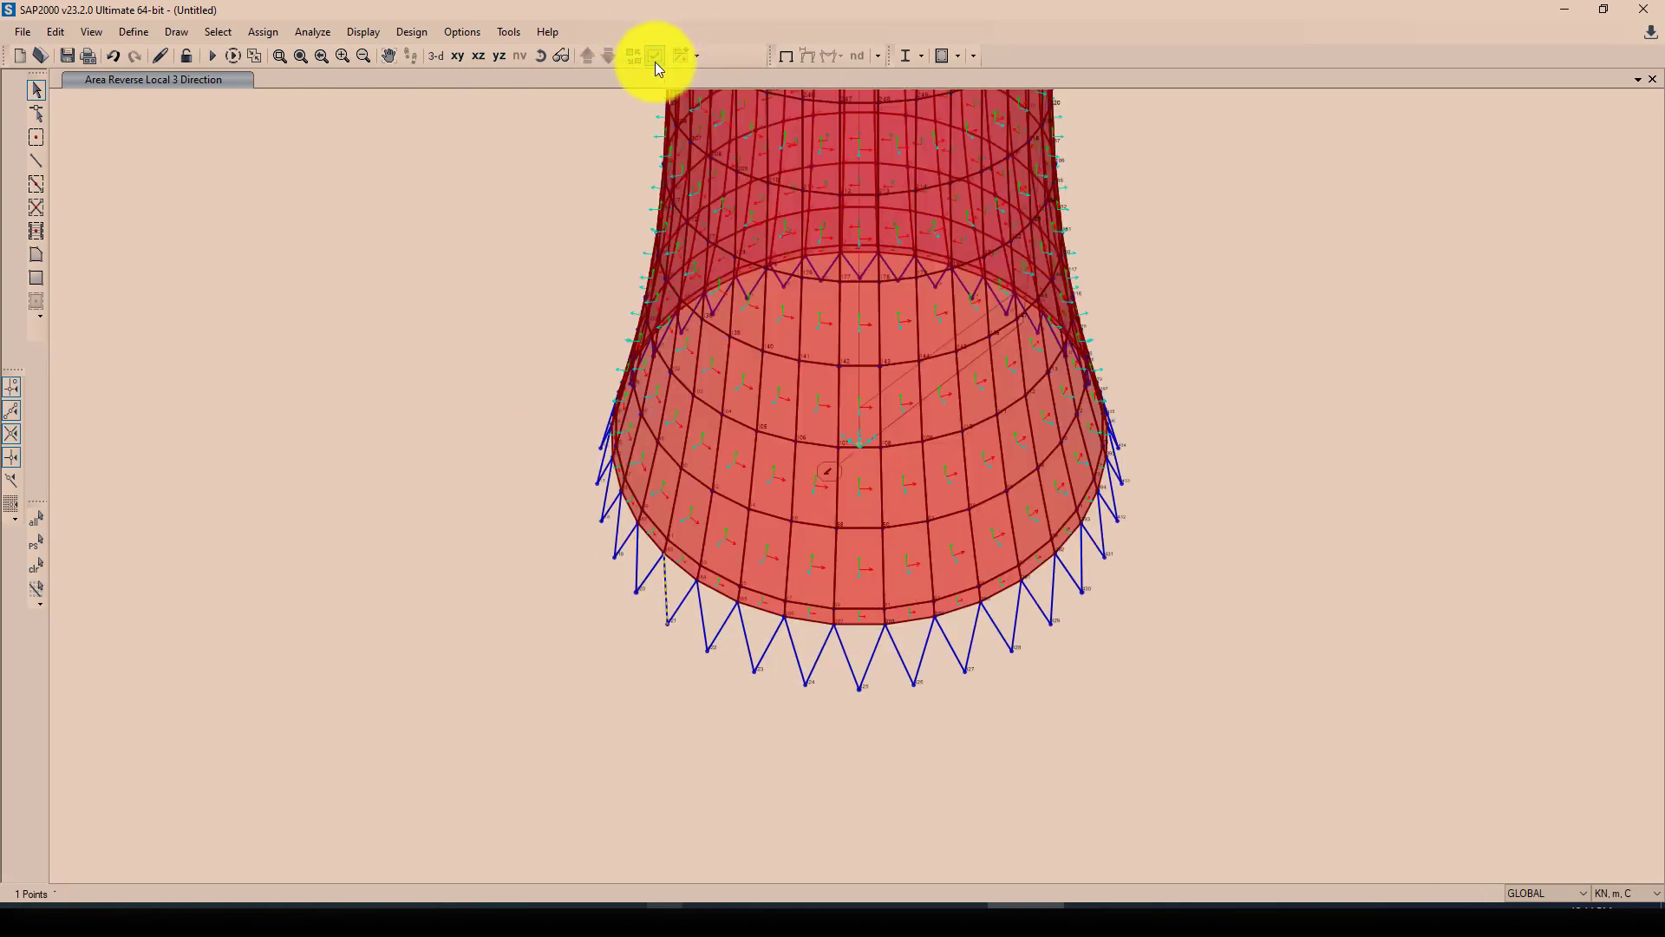
left_click(656, 57)
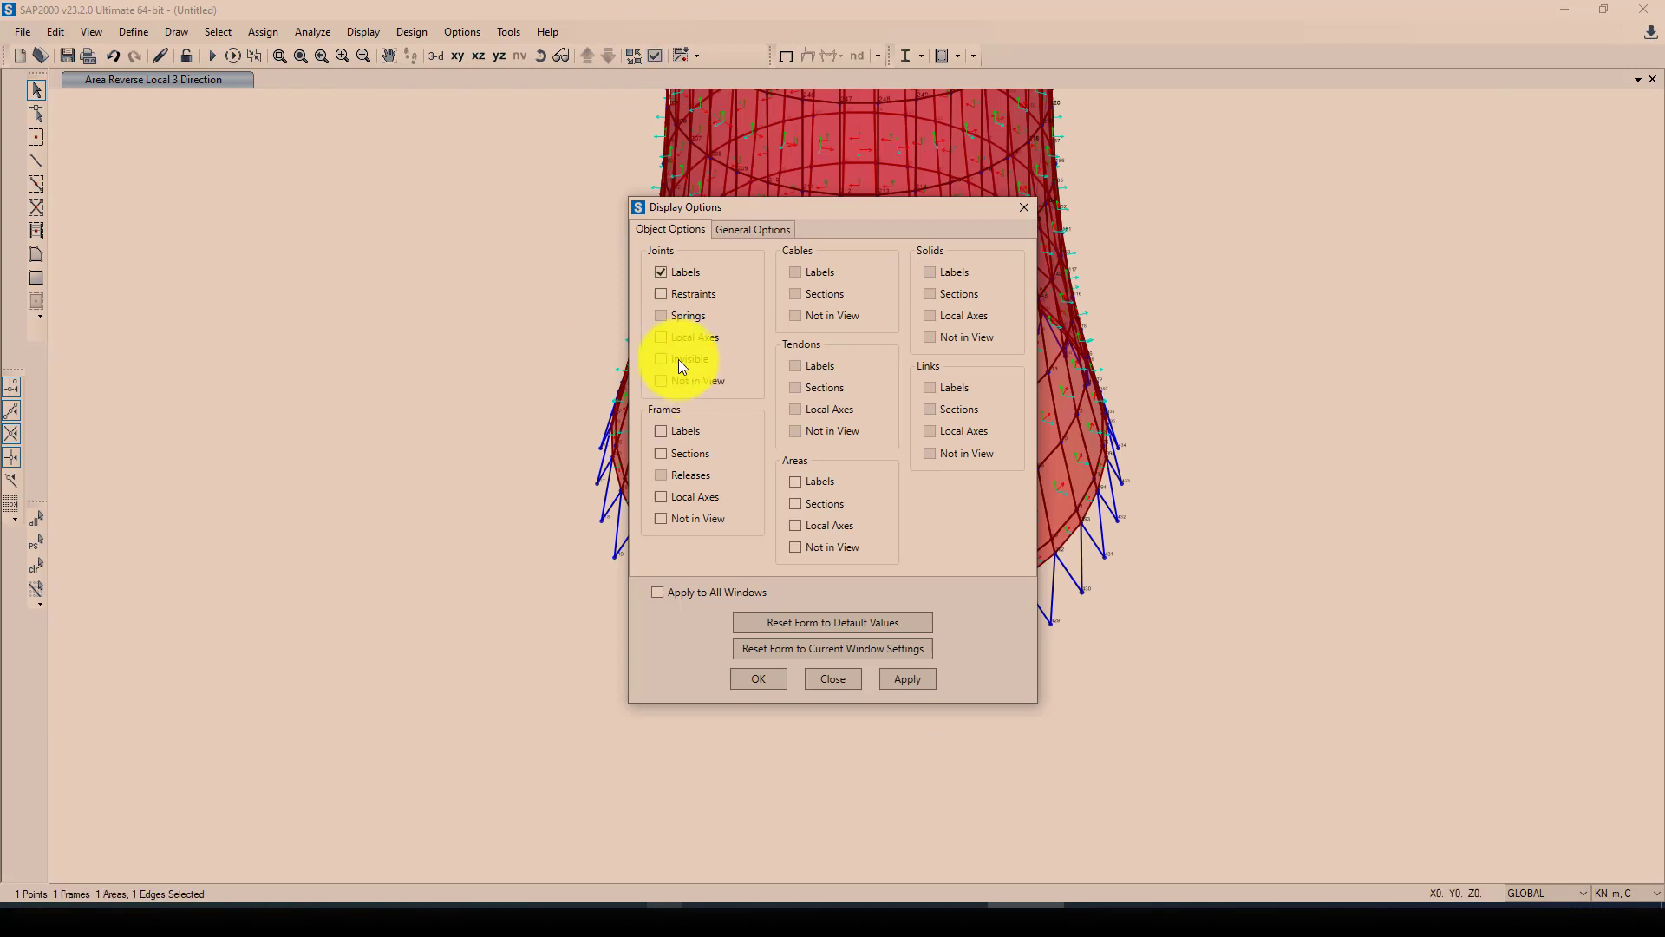
left_click(760, 678)
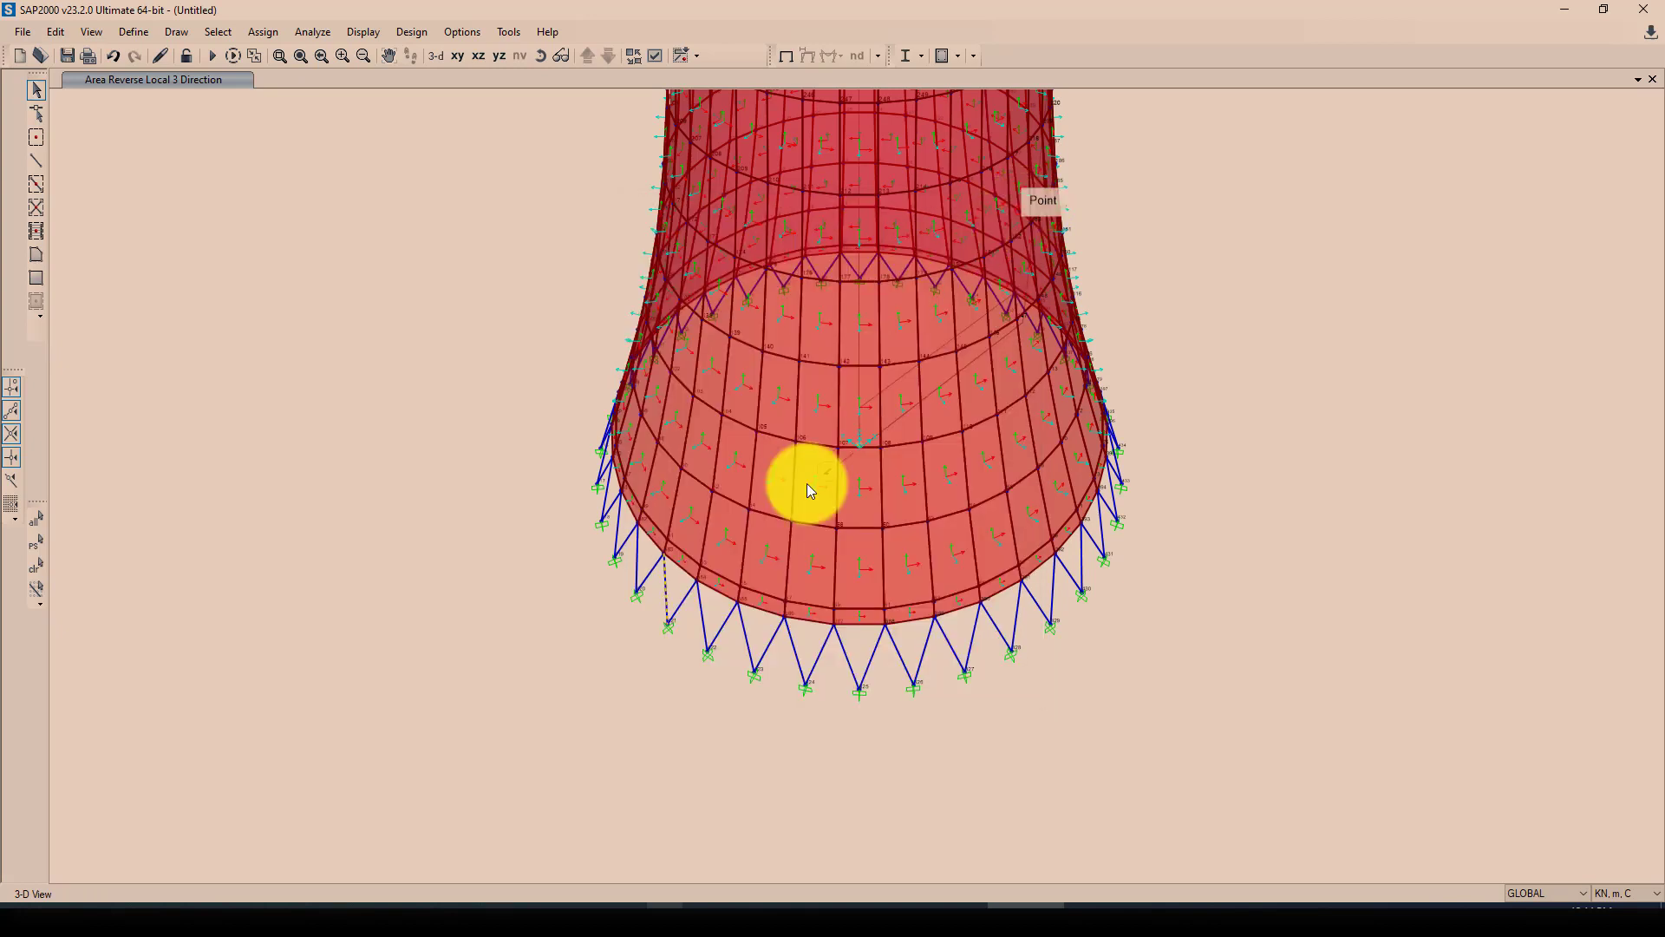
left_click(647, 571)
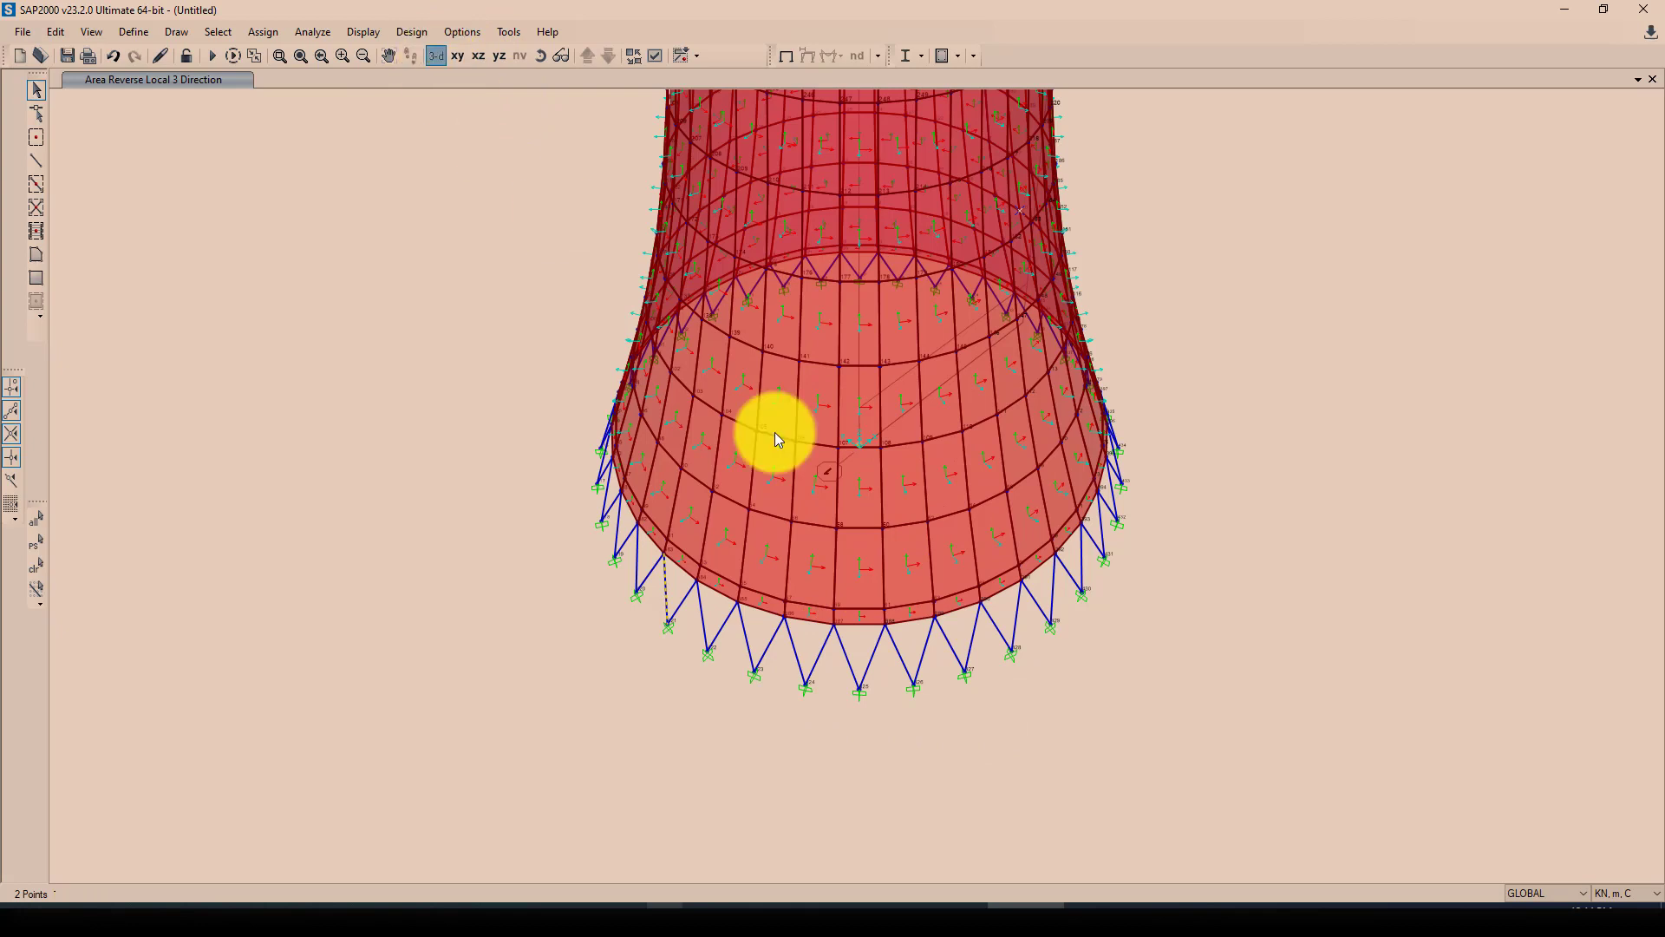
scroll(801, 578, "down", 3)
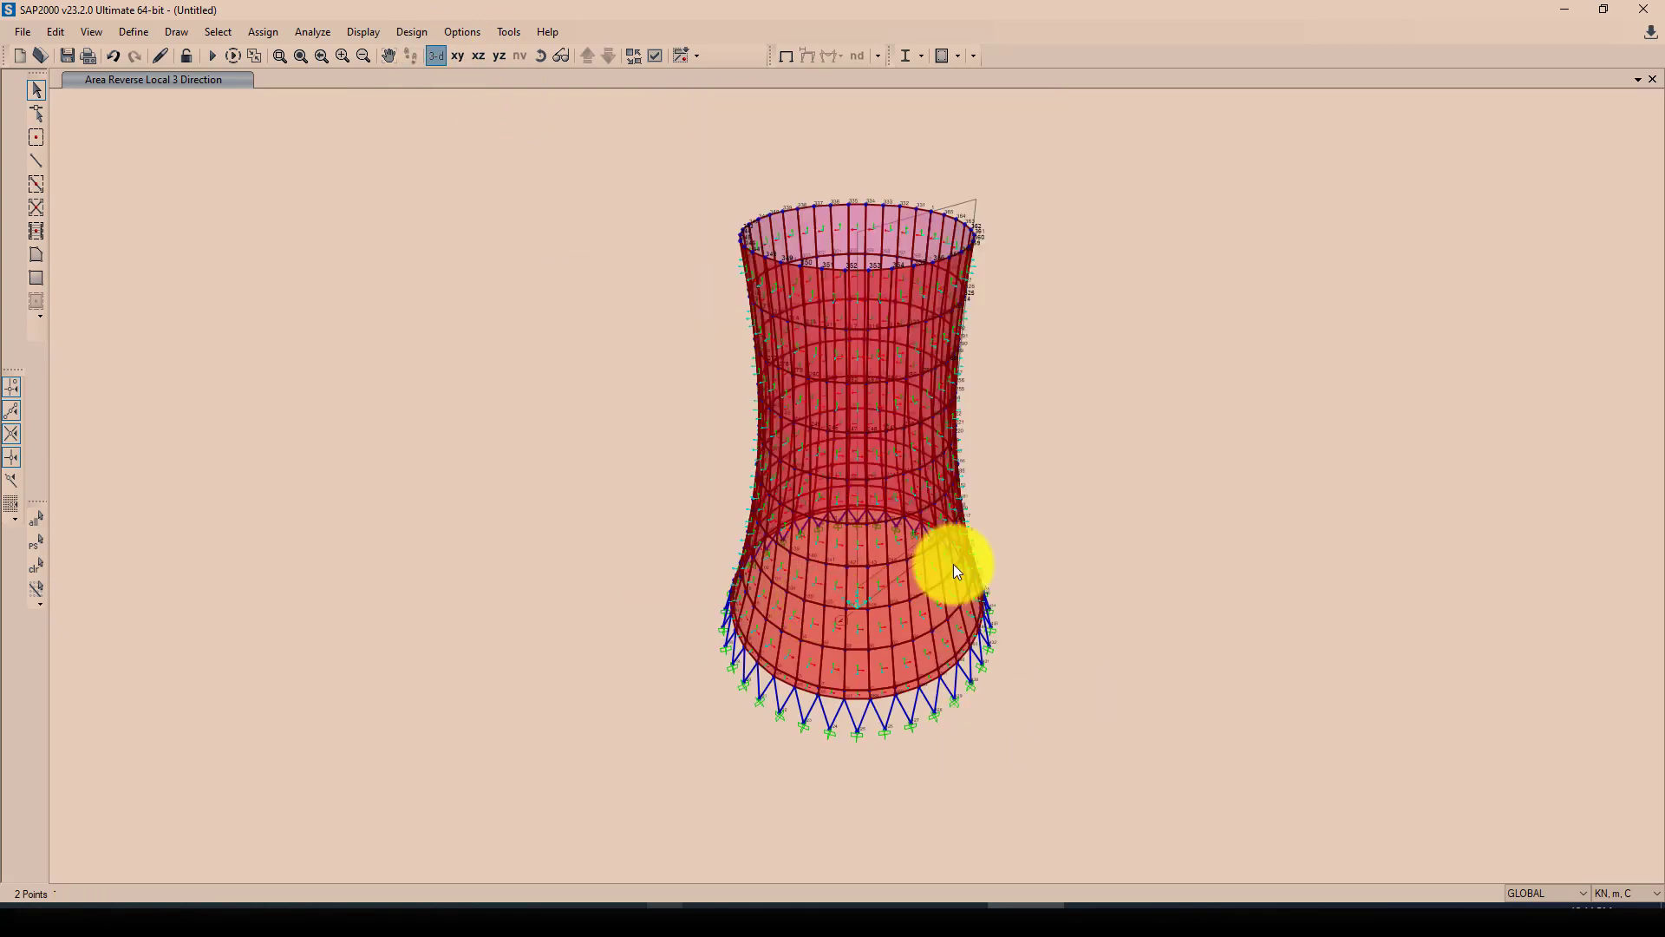